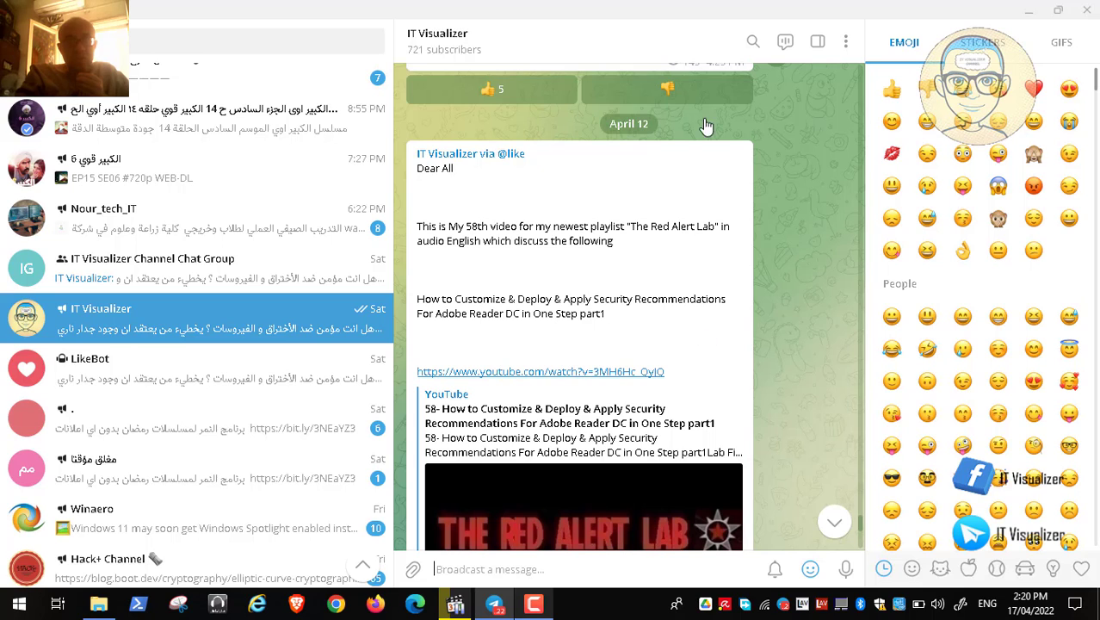
Clear away the Telegram and browser windows and play Video160.mp4 full screen, pausing it at 11:39.
{"action": "left_click", "coordinate": [1031, 13]}
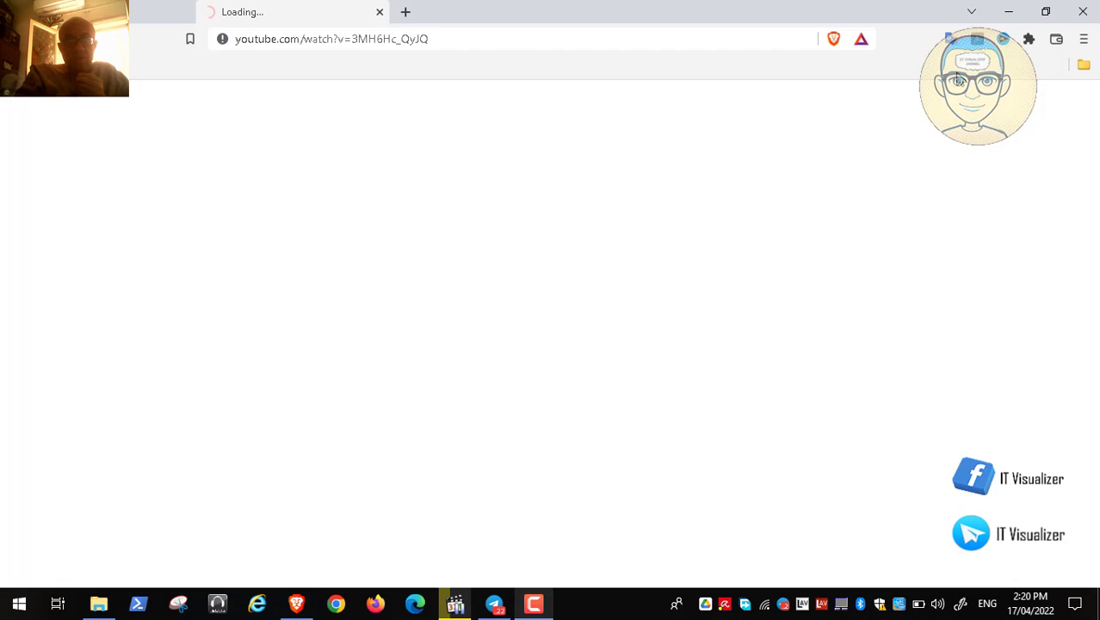
{"action": "left_click", "coordinate": [1083, 12]}
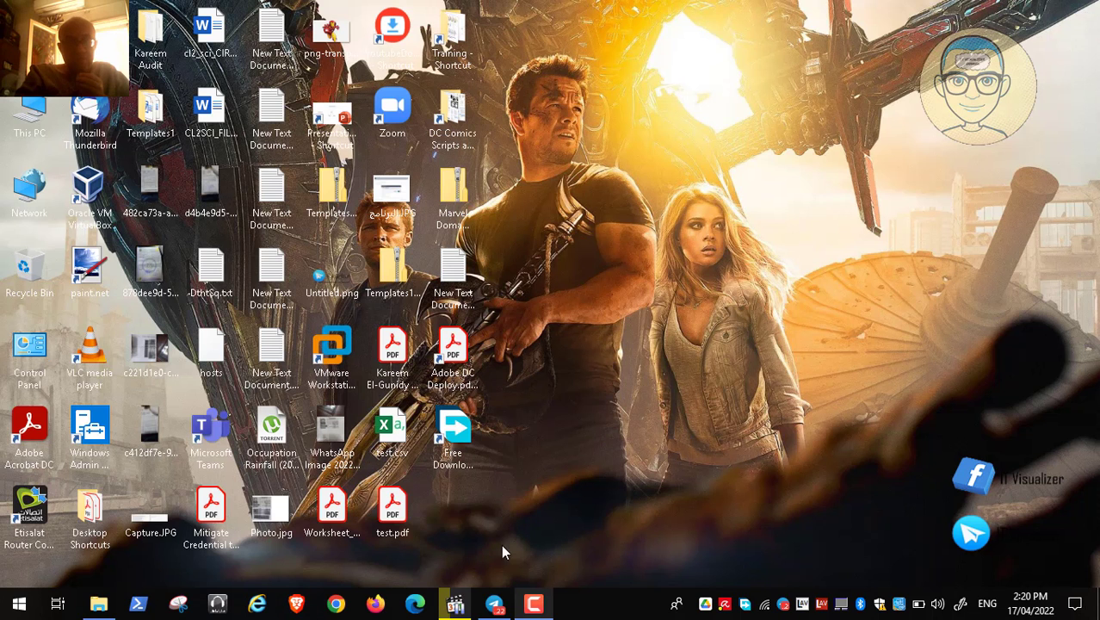
{"action": "left_click", "coordinate": [456, 604]}
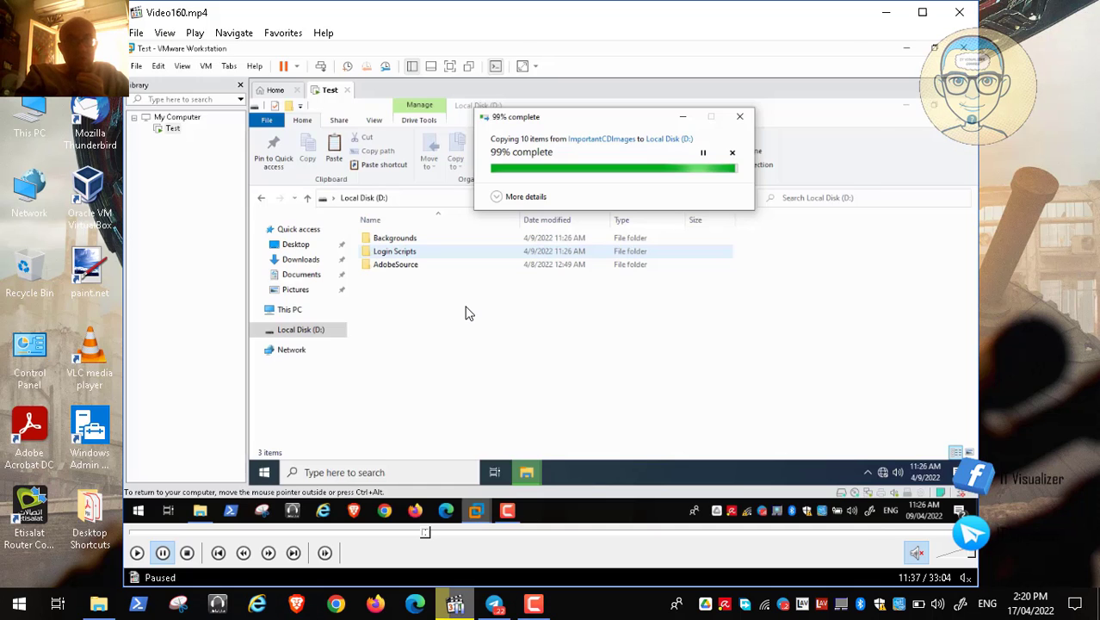
{"action": "double_click", "coordinate": [465, 313]}
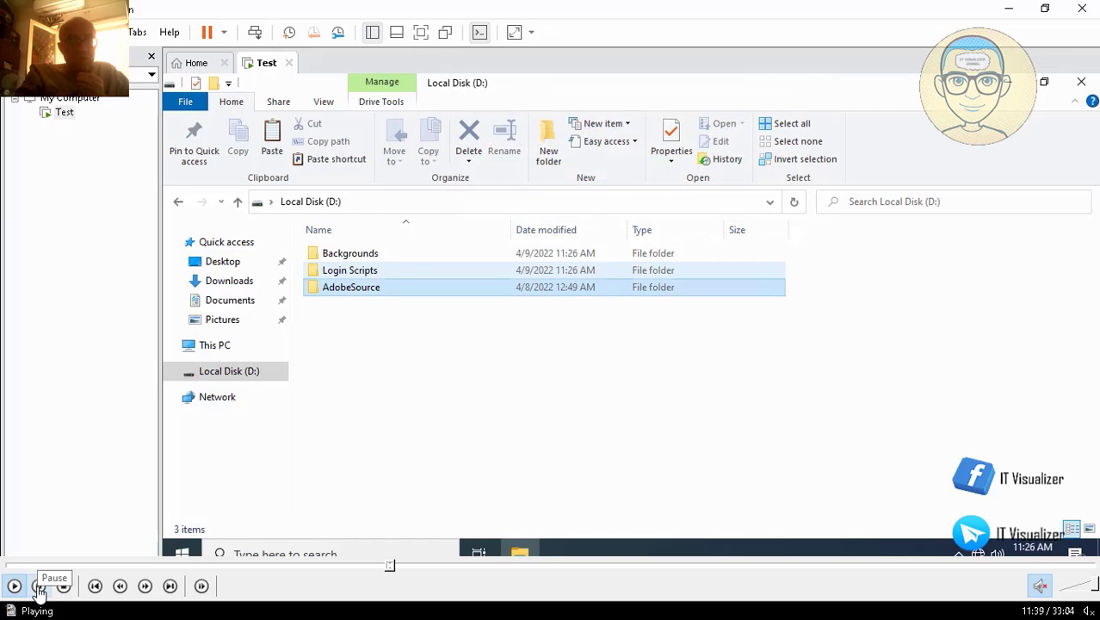
{"action": "left_click", "coordinate": [39, 588]}
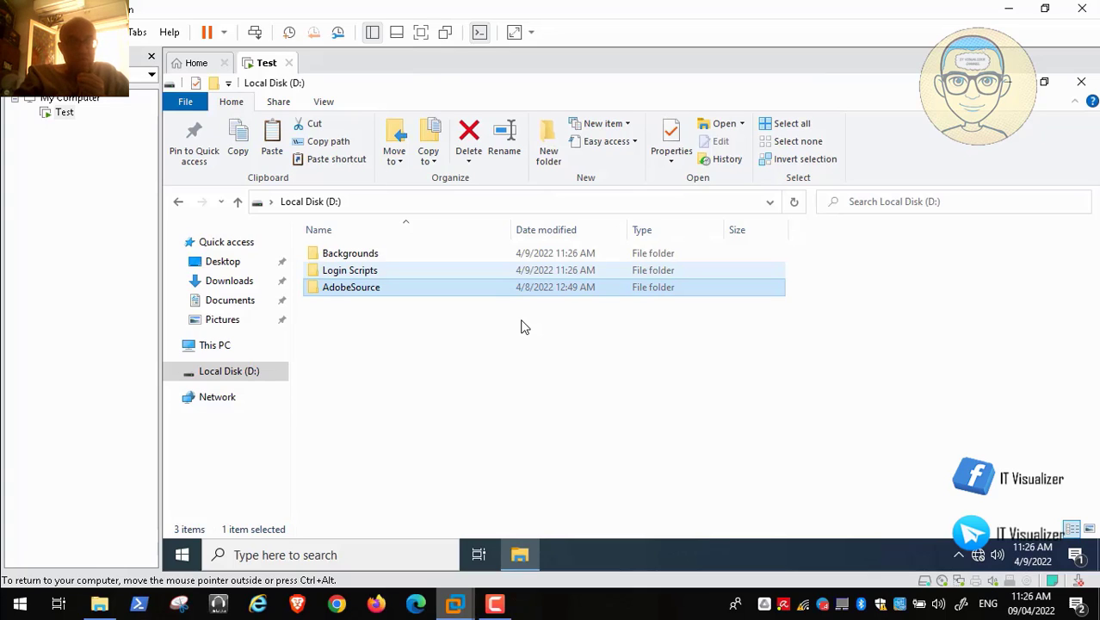
Put the video away and open the folder D:\ADToolsCollection\The Red Alert\COVID-19\DCDomain\Login Scripts in File Explorer.
{"action": "double_click", "coordinate": [662, 246]}
{"action": "left_click", "coordinate": [886, 12]}
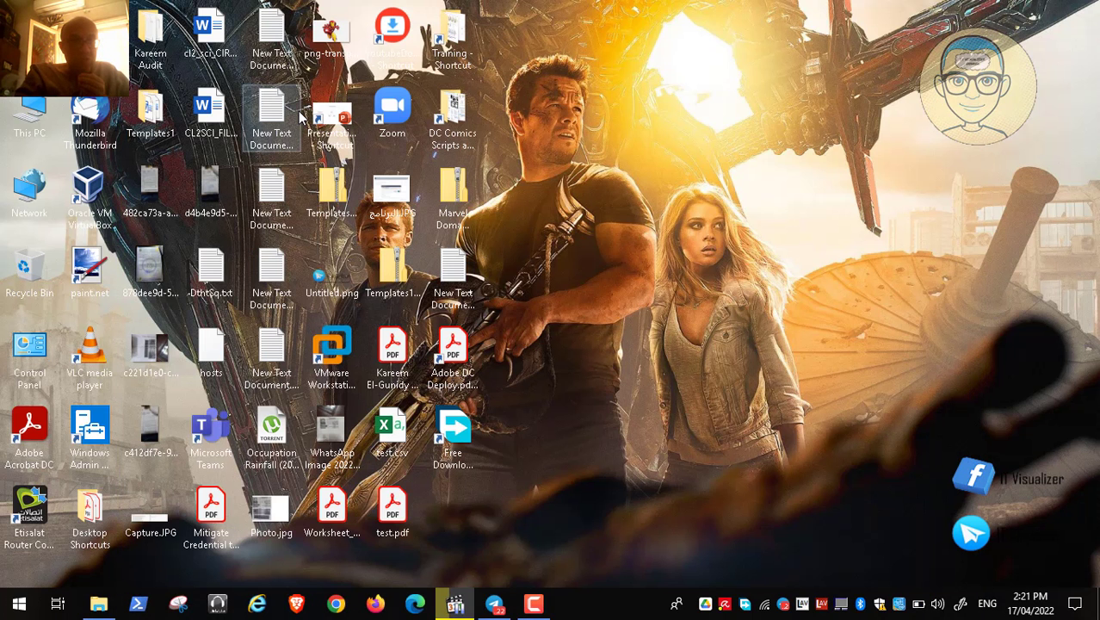
{"action": "double_click", "coordinate": [21, 108]}
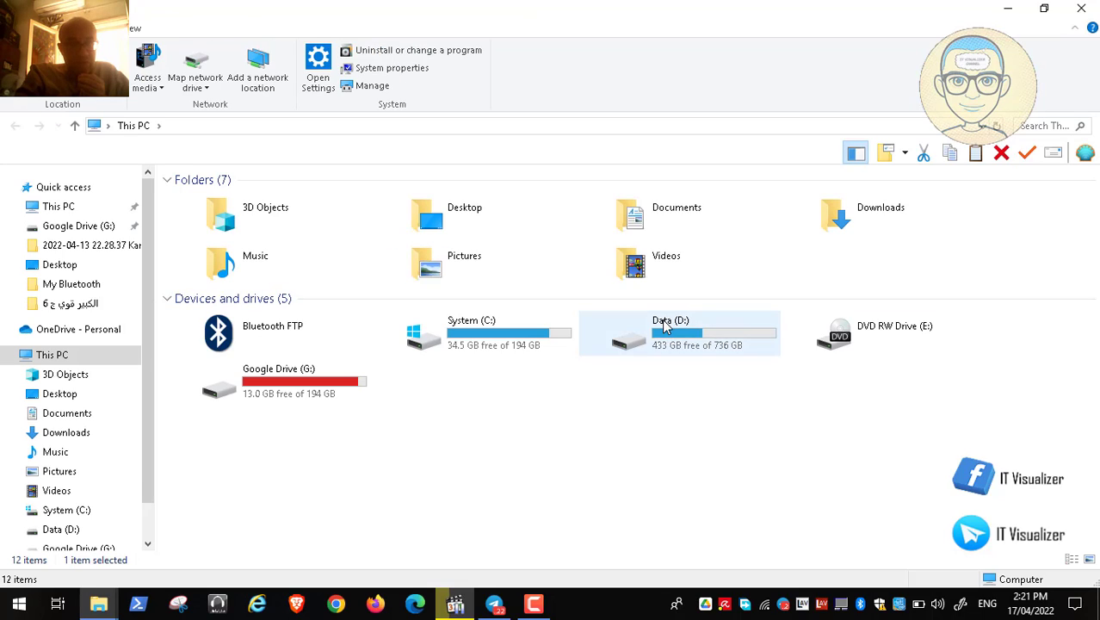
{"action": "double_click", "coordinate": [663, 325]}
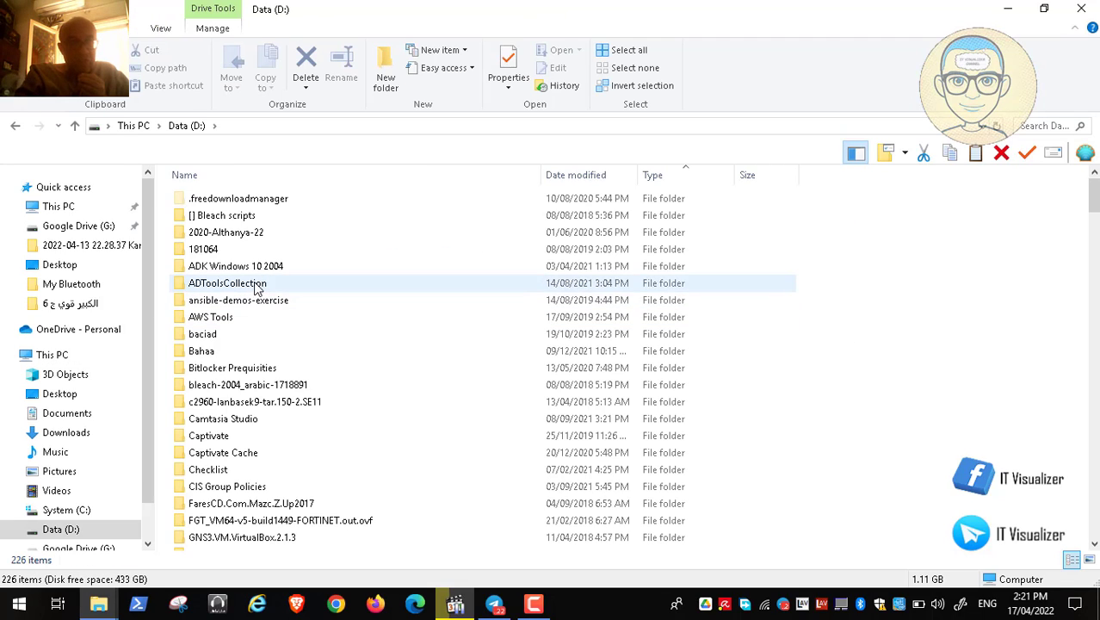
{"action": "double_click", "coordinate": [256, 284]}
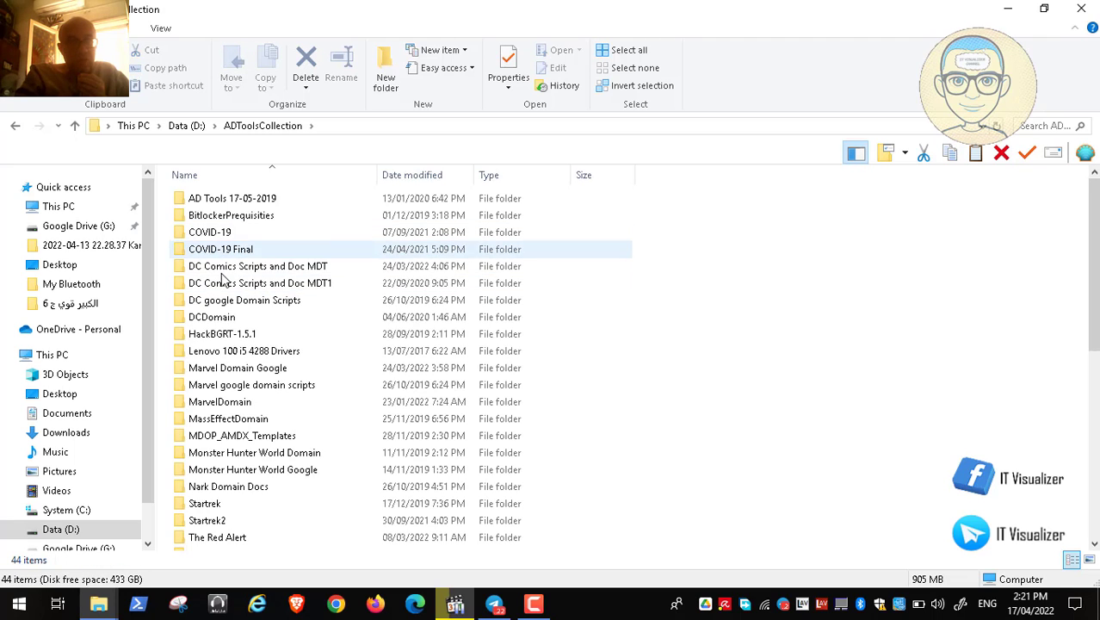
{"action": "double_click", "coordinate": [231, 536]}
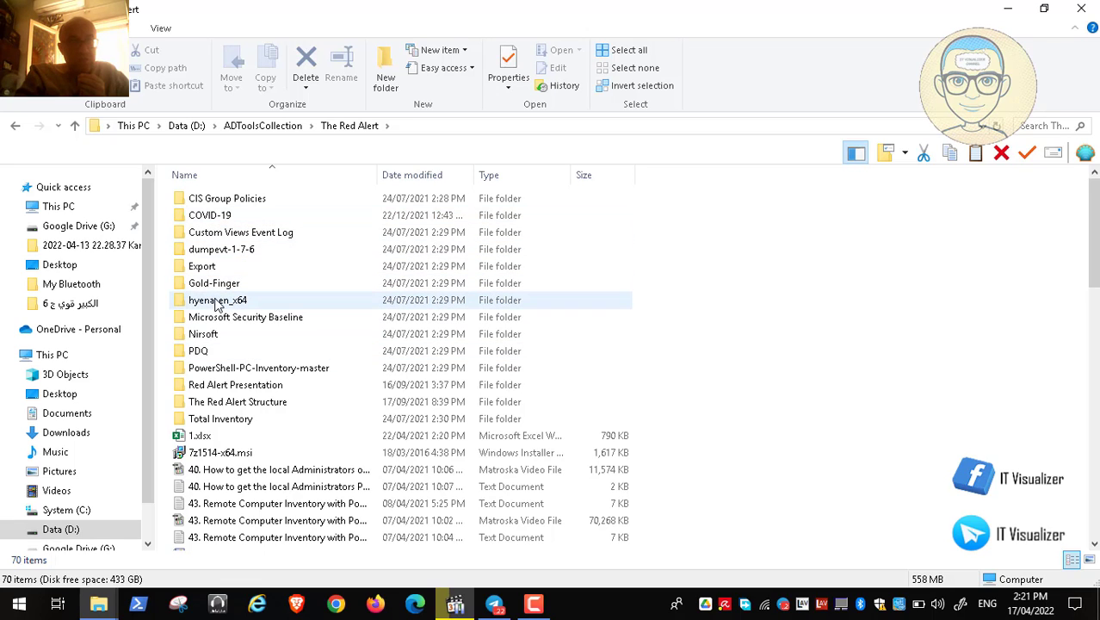
{"action": "double_click", "coordinate": [220, 216]}
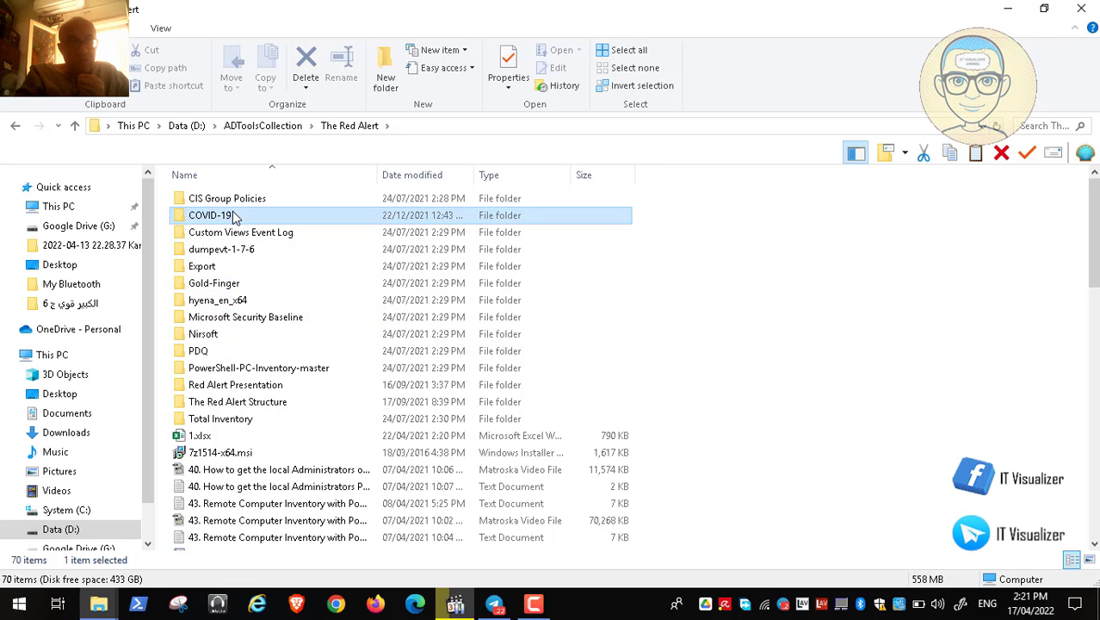
{"action": "double_click", "coordinate": [216, 216]}
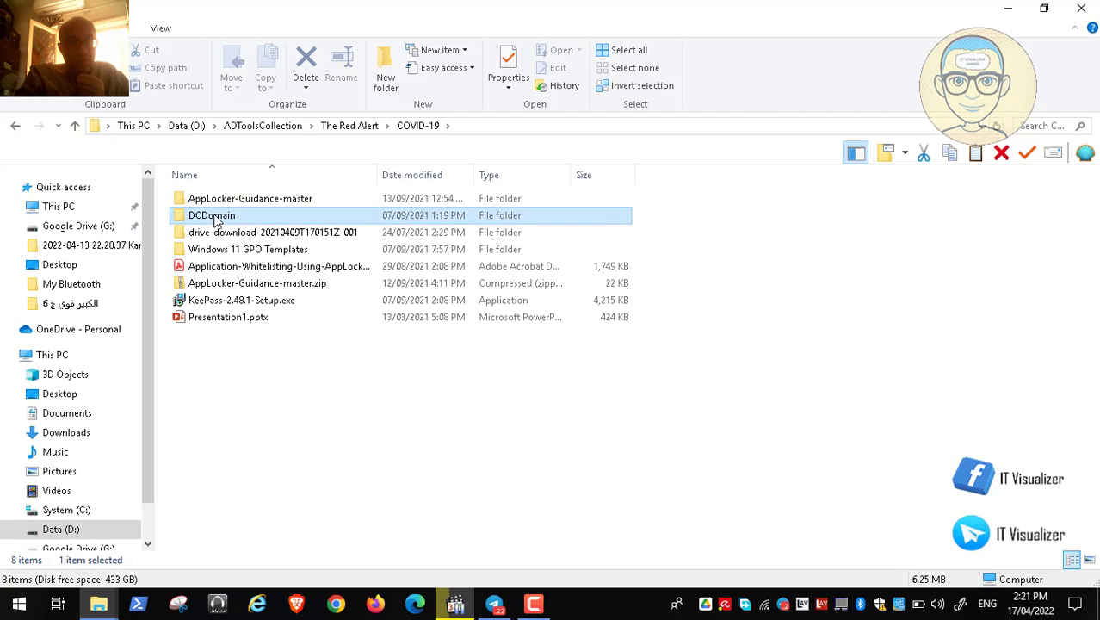
{"action": "double_click", "coordinate": [222, 267]}
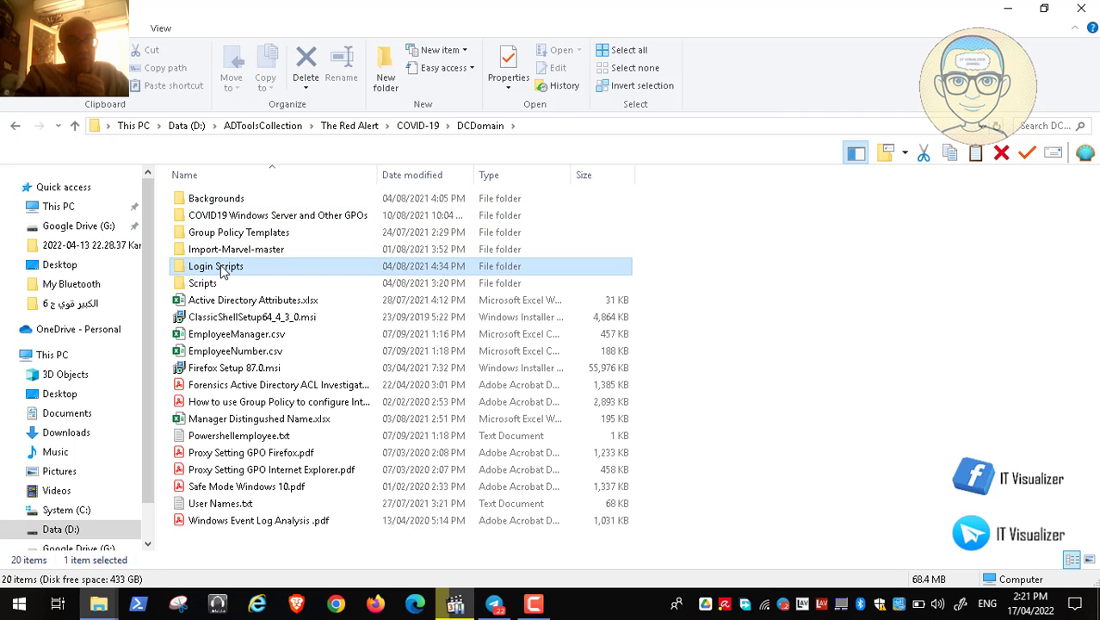
Open the login script MyComputerAllies.bat for editing in Notepad to examine its registry commands.
{"action": "left_click", "coordinate": [233, 199]}
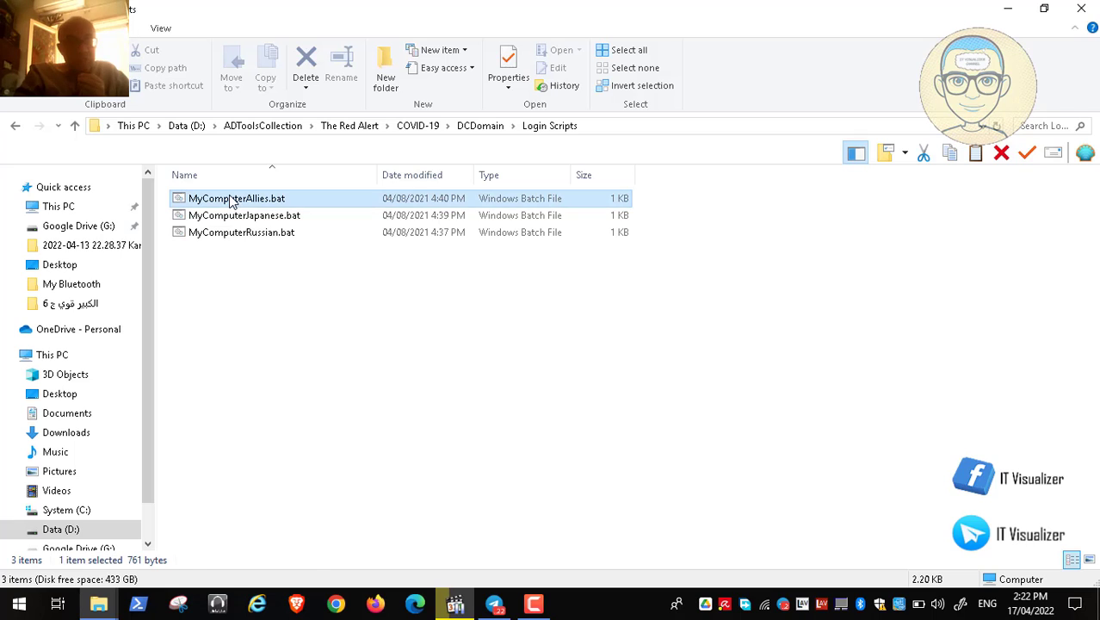
{"action": "right_click", "coordinate": [230, 197]}
{"action": "left_click", "coordinate": [263, 225]}
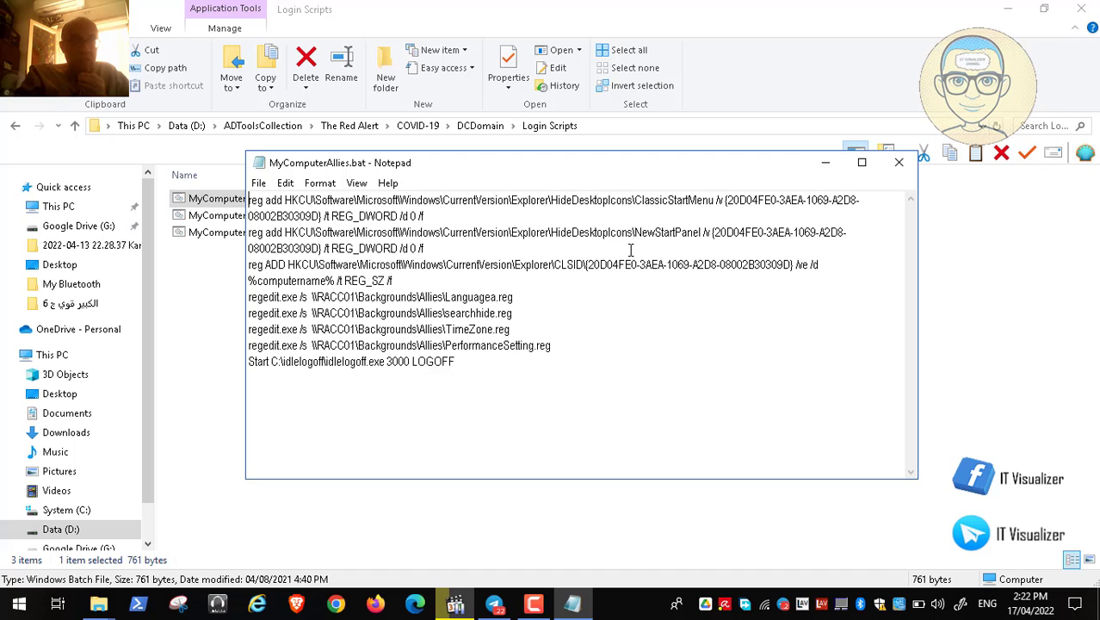
Minimize File Explorer and view the computer's basic system information from This PC's properties, closing it when done.
{"action": "left_click", "coordinate": [1009, 11]}
{"action": "left_click", "coordinate": [1009, 10]}
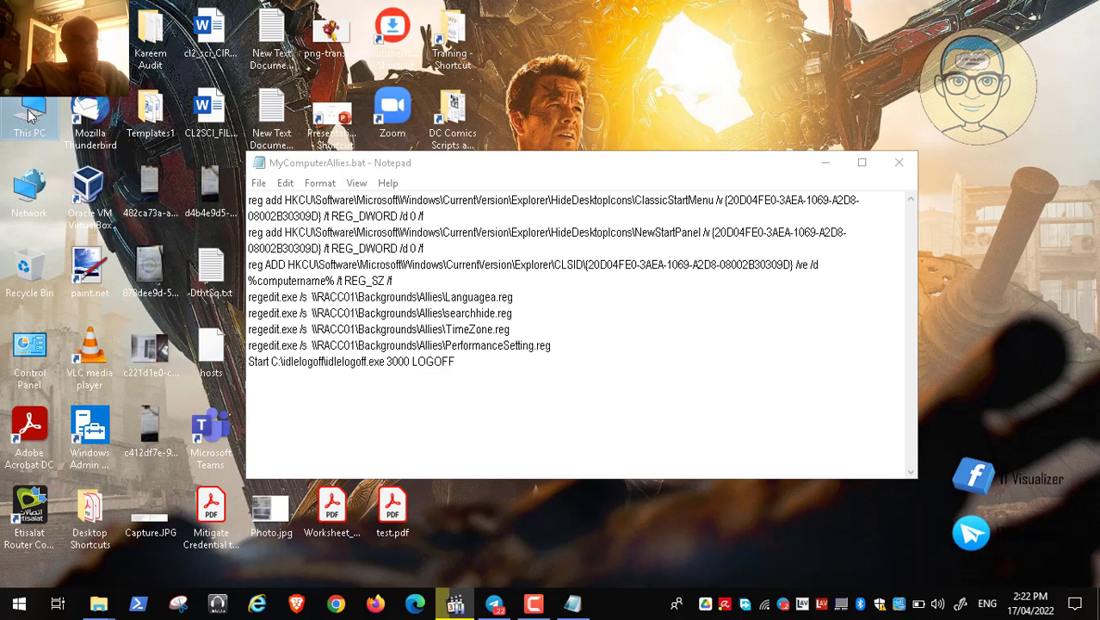
{"action": "right_click", "coordinate": [30, 113]}
{"action": "left_click", "coordinate": [128, 299]}
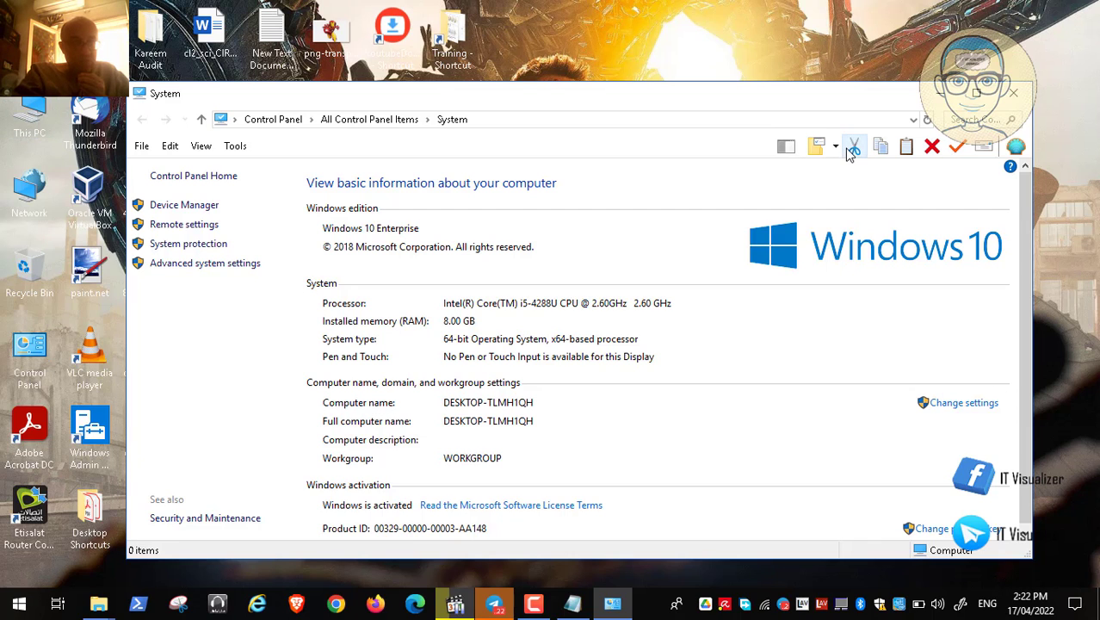
{"action": "left_click", "coordinate": [1014, 93]}
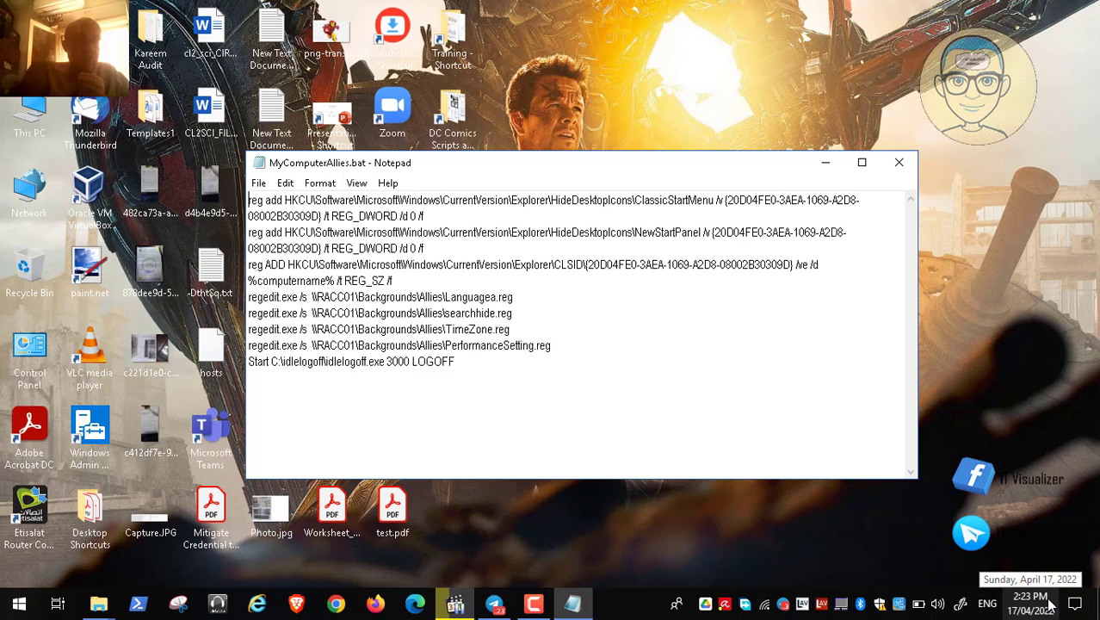
Minimize Notepad and inspect the visual effects in Performance Options under the advanced system settings, leaving them without changes.
{"action": "left_click", "coordinate": [826, 163]}
{"action": "right_click", "coordinate": [34, 121]}
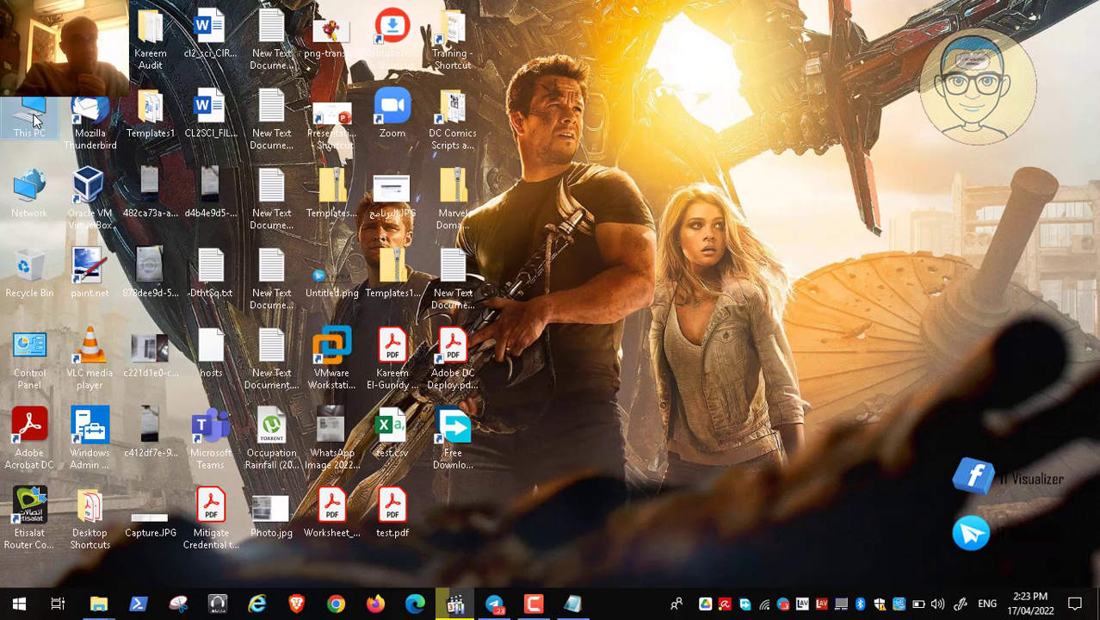
{"action": "left_click", "coordinate": [152, 312]}
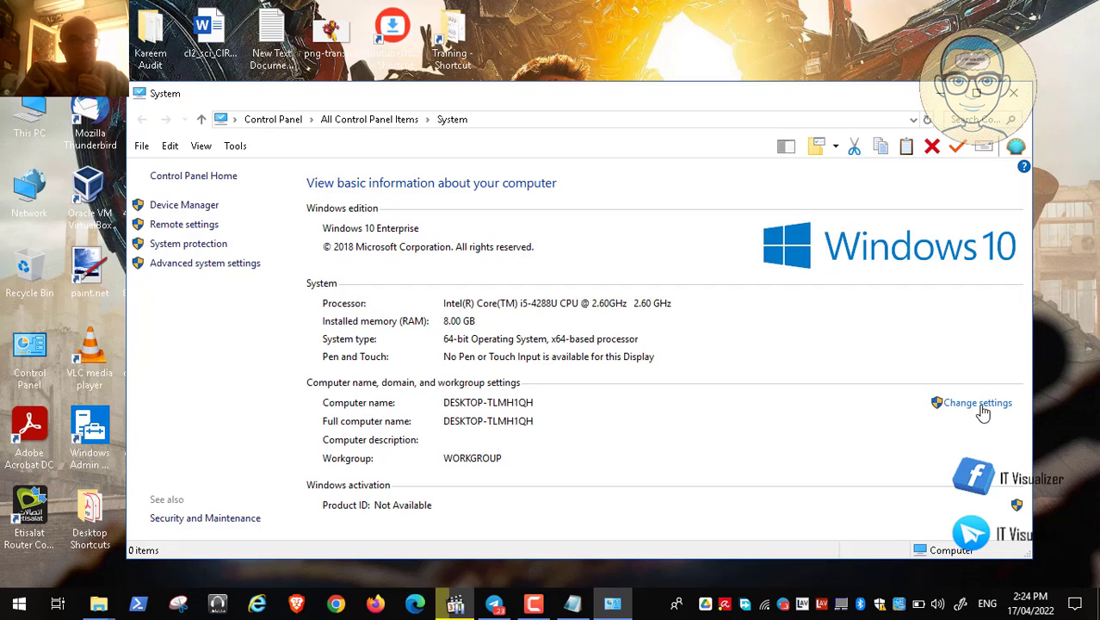
{"action": "left_click", "coordinate": [227, 264]}
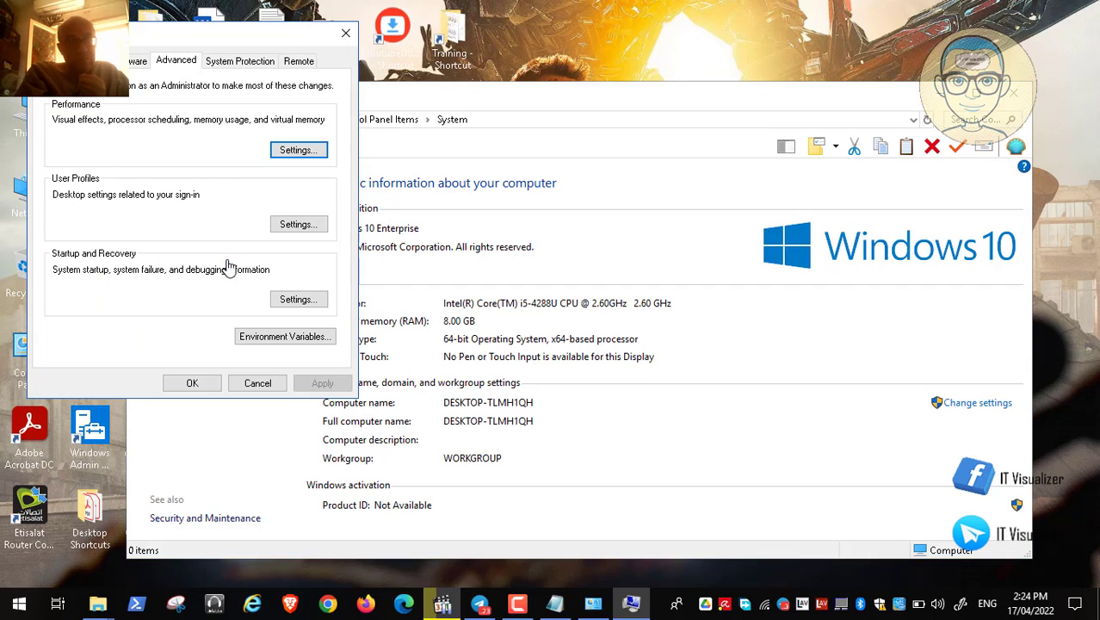
{"action": "left_click", "coordinate": [299, 151]}
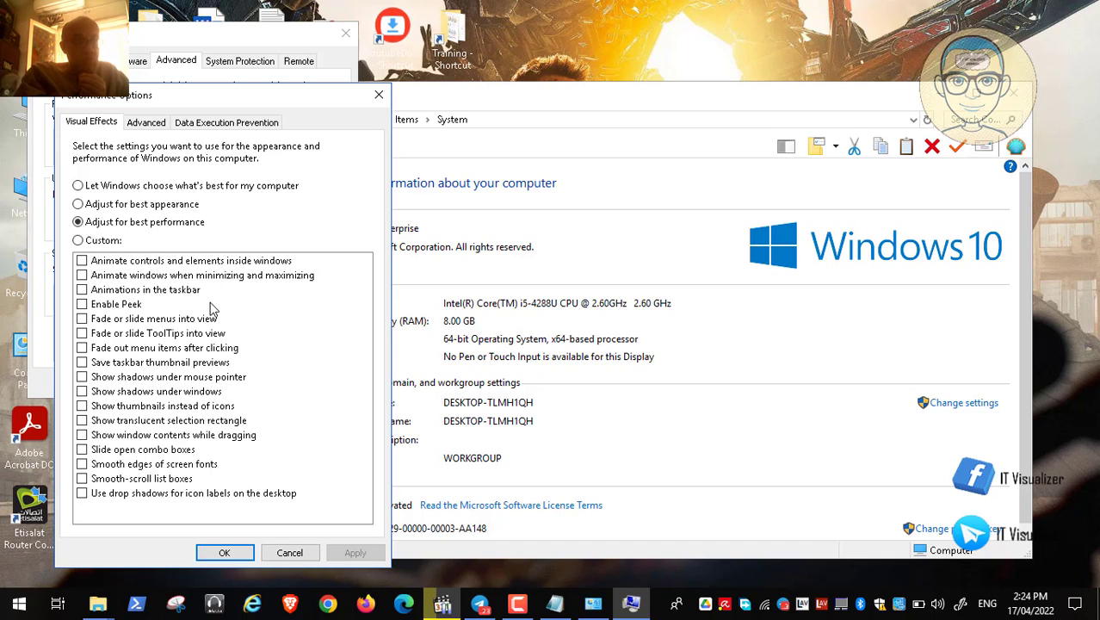
{"action": "left_click", "coordinate": [312, 553]}
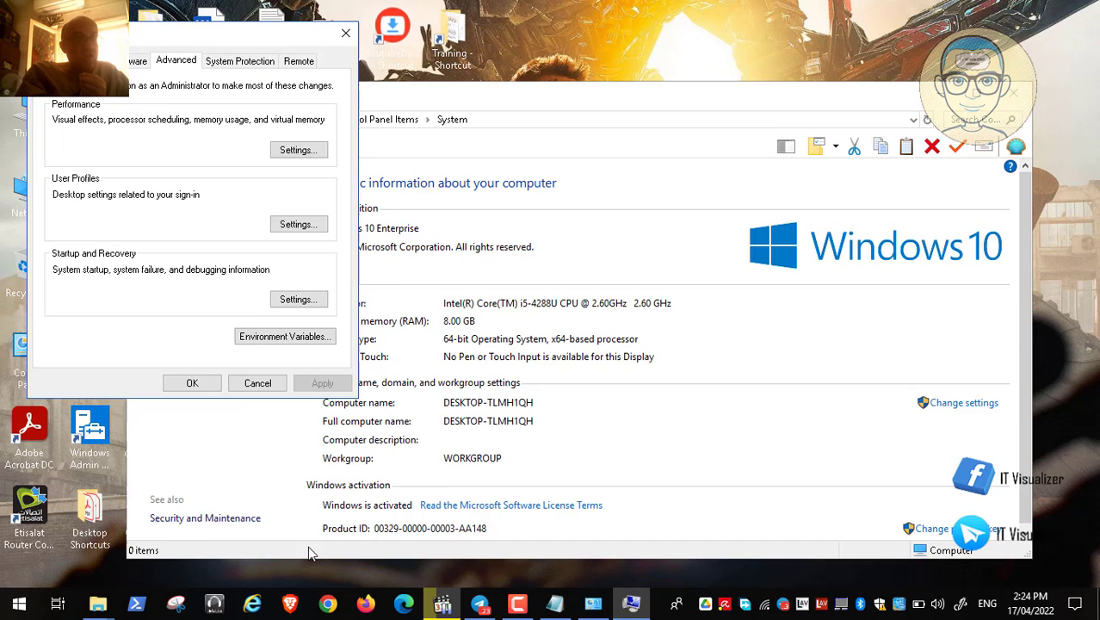
{"action": "left_click", "coordinate": [345, 33]}
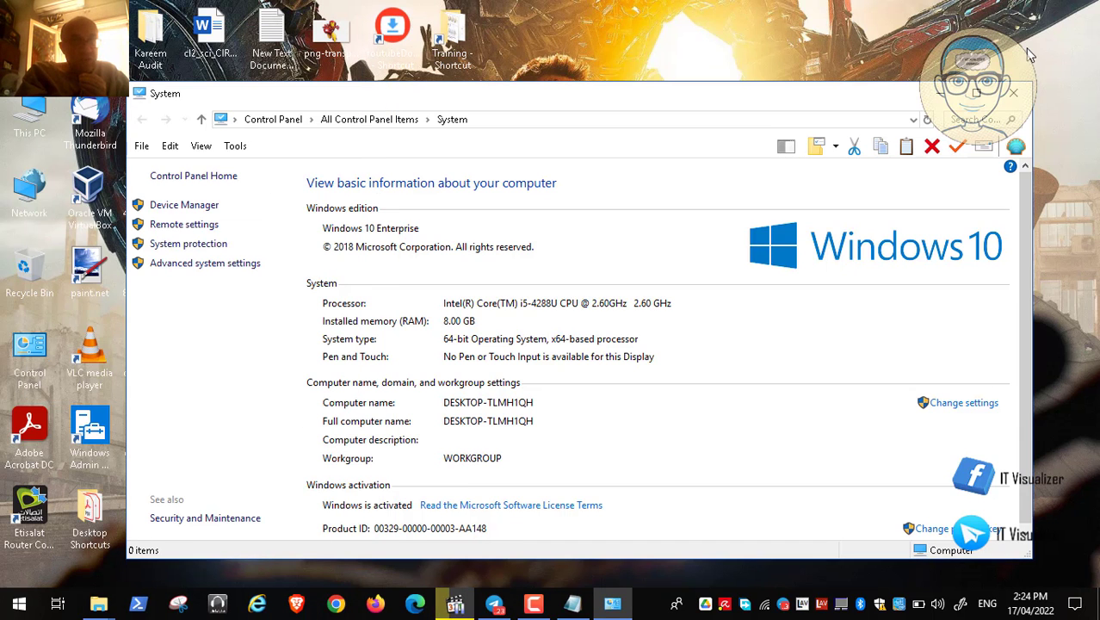
{"action": "left_click", "coordinate": [1014, 93]}
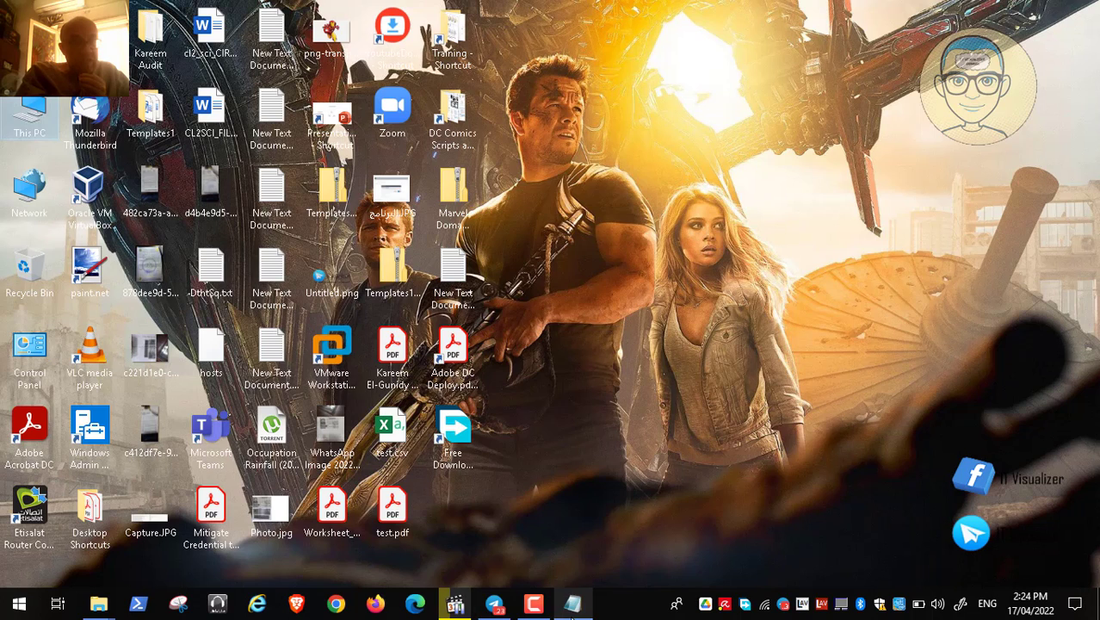
Bring MyComputerAllies.bat back to review its regedit lines, close it, and briefly check the paused video.
{"action": "left_click", "coordinate": [573, 603]}
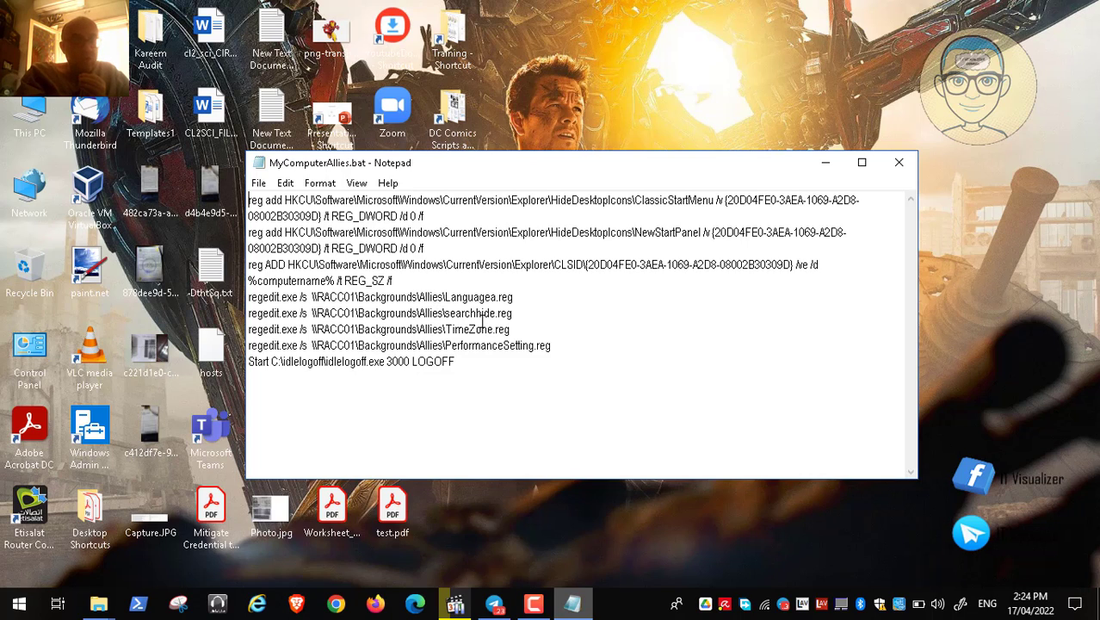
{"action": "left_click", "coordinate": [899, 162]}
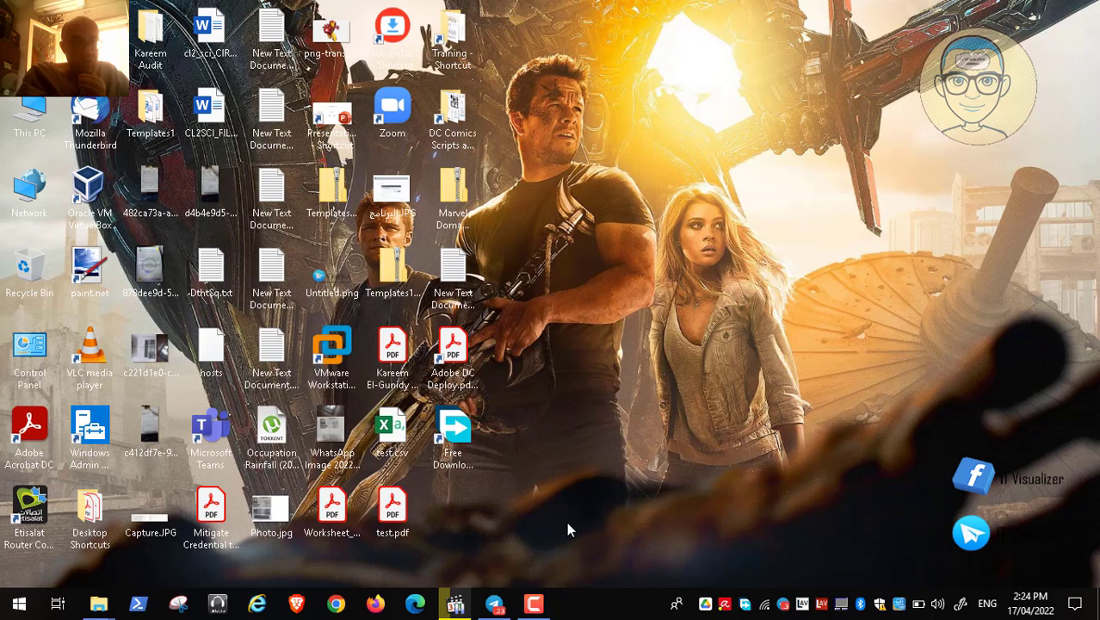
{"action": "left_click", "coordinate": [455, 603]}
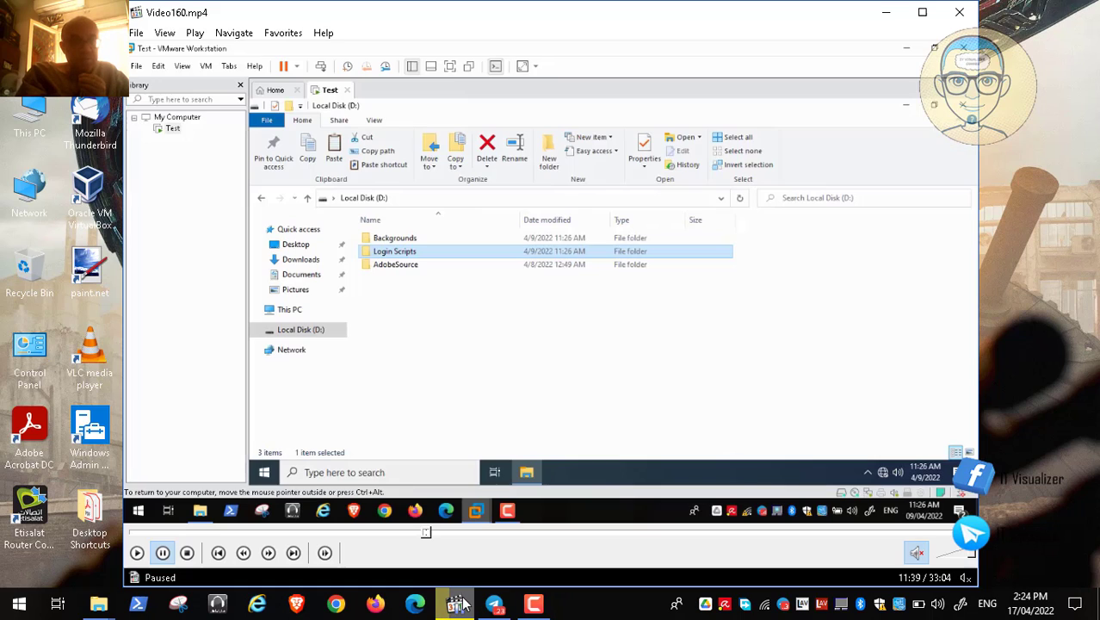
{"action": "left_click", "coordinate": [886, 12]}
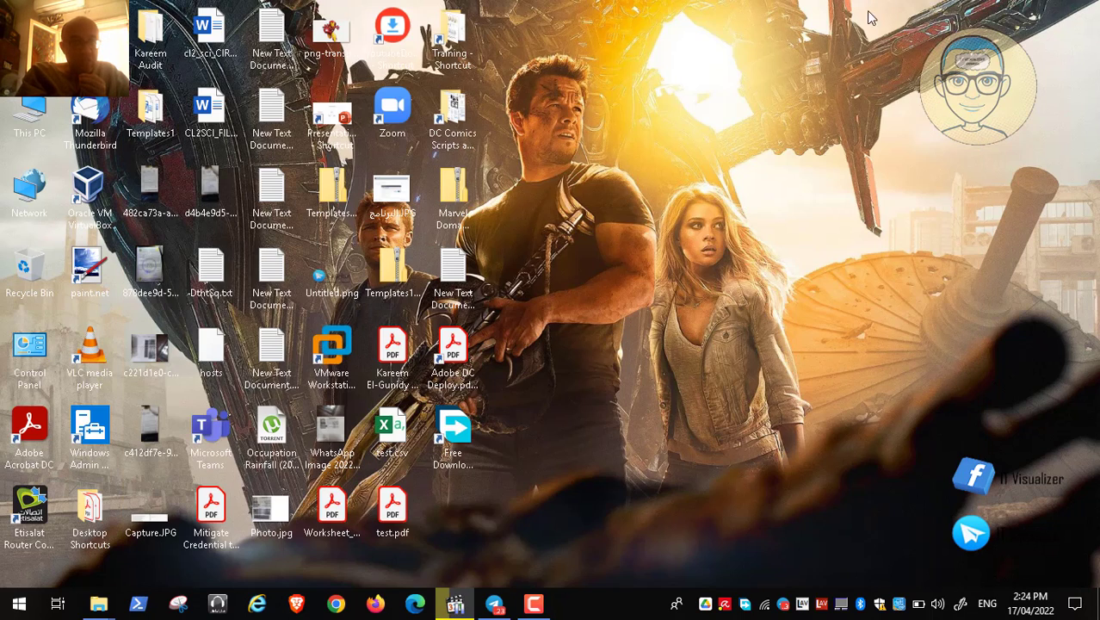
Reopen MyComputerAllies.bat for editing from the Login Scripts folder, read through its commands, and close the script and folder.
{"action": "left_click", "coordinate": [99, 603]}
{"action": "left_click", "coordinate": [265, 539]}
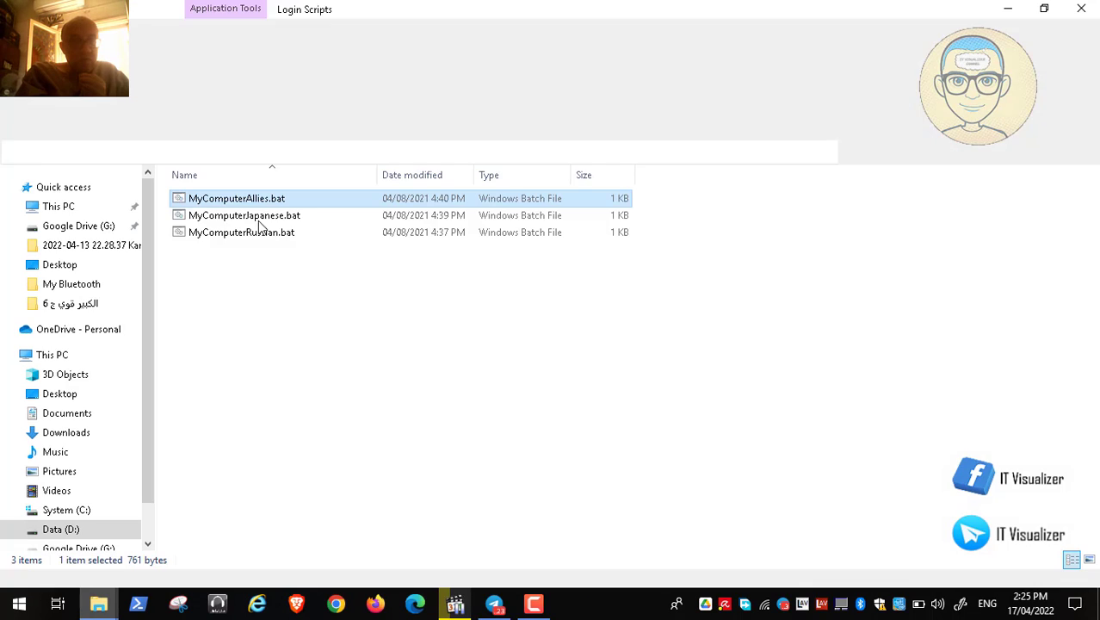
{"action": "right_click", "coordinate": [258, 200]}
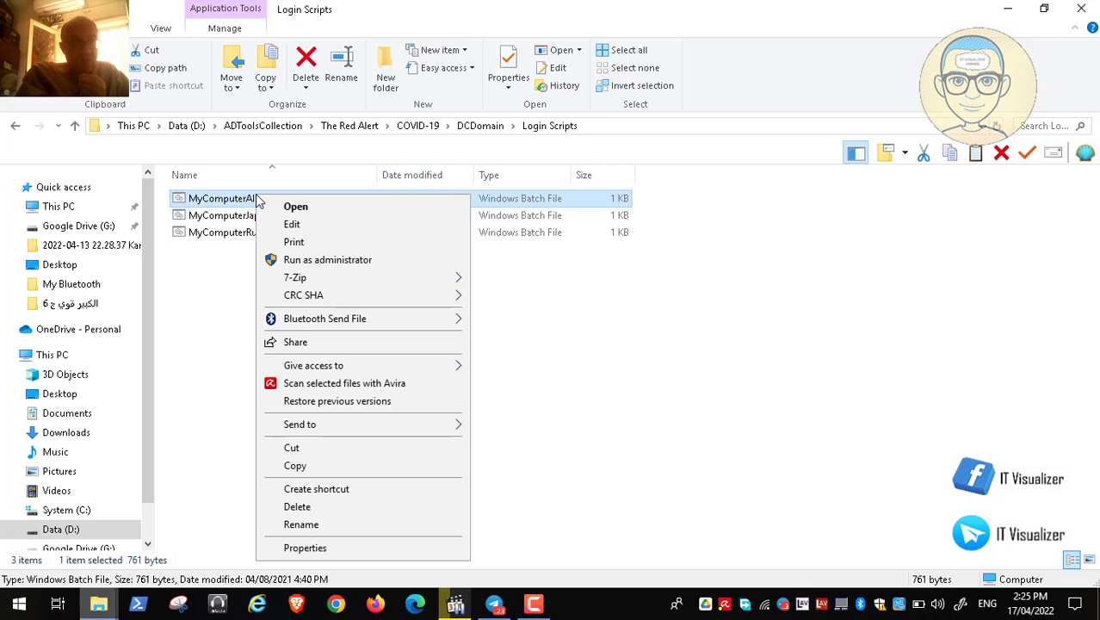
{"action": "left_click", "coordinate": [293, 225]}
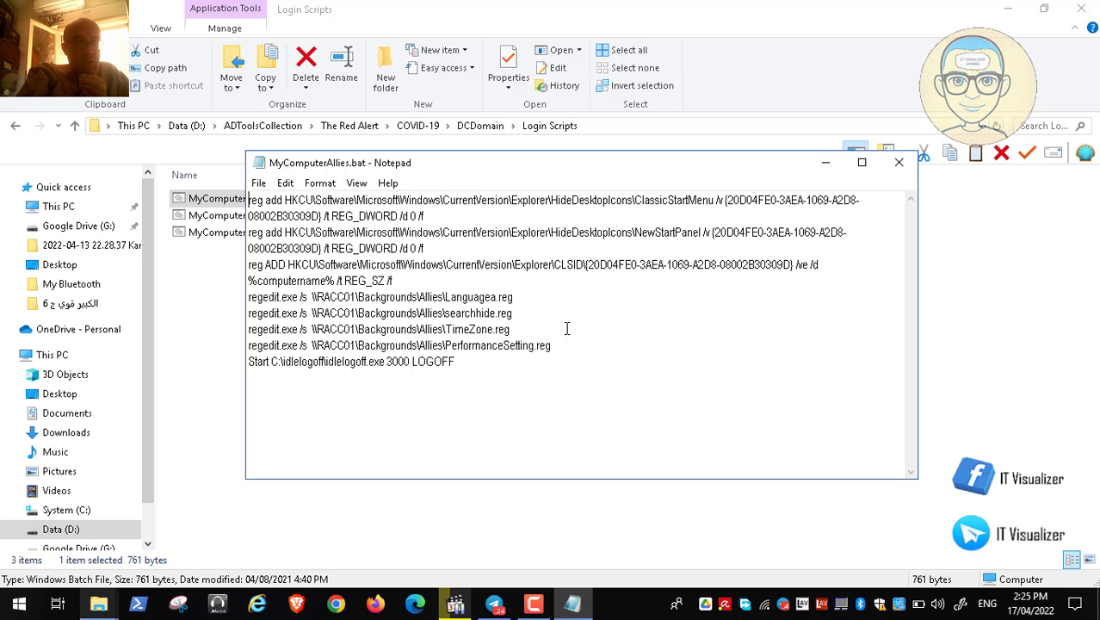
{"action": "left_click", "coordinate": [913, 173]}
{"action": "left_click", "coordinate": [1081, 8]}
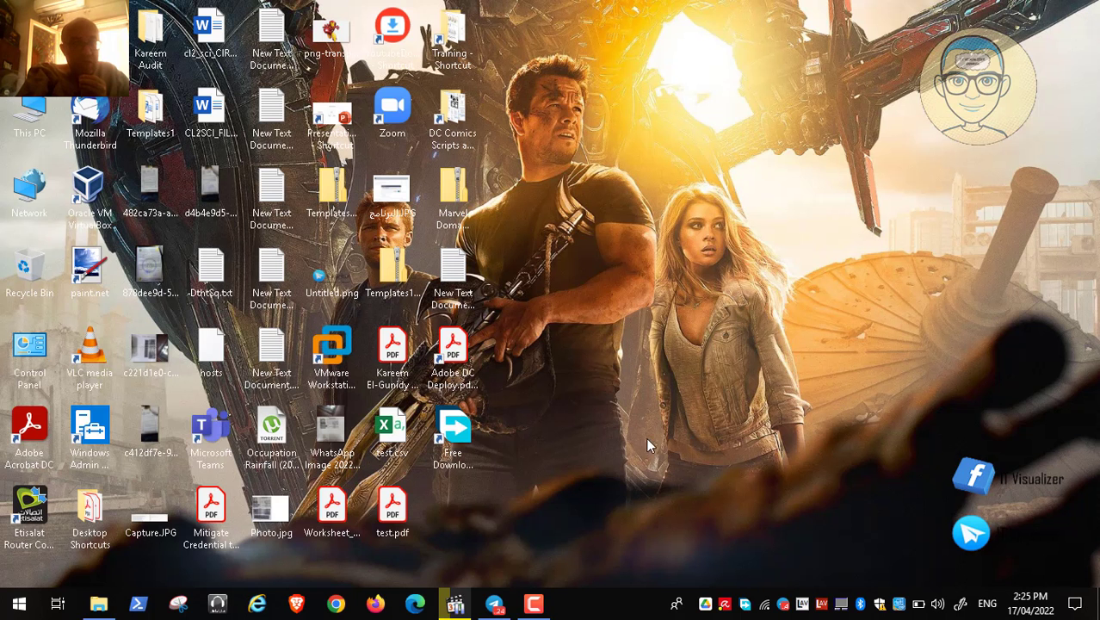
Switch back to the paused server lab video and resume its playback.
{"action": "left_click", "coordinate": [458, 603]}
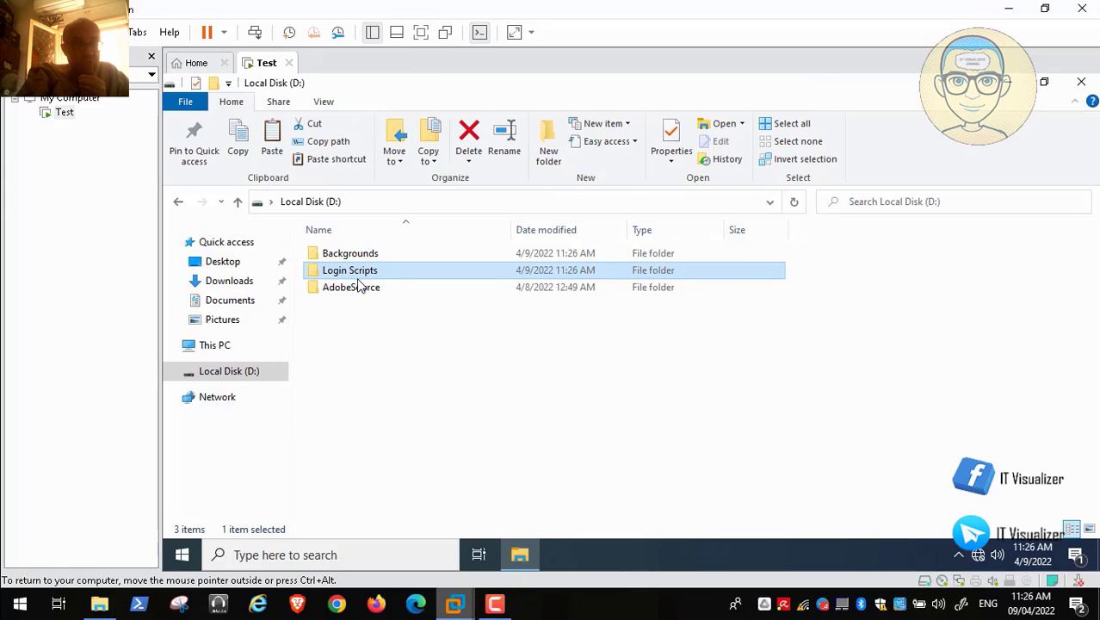
{"action": "mouse_move", "coordinate": [27, 615]}
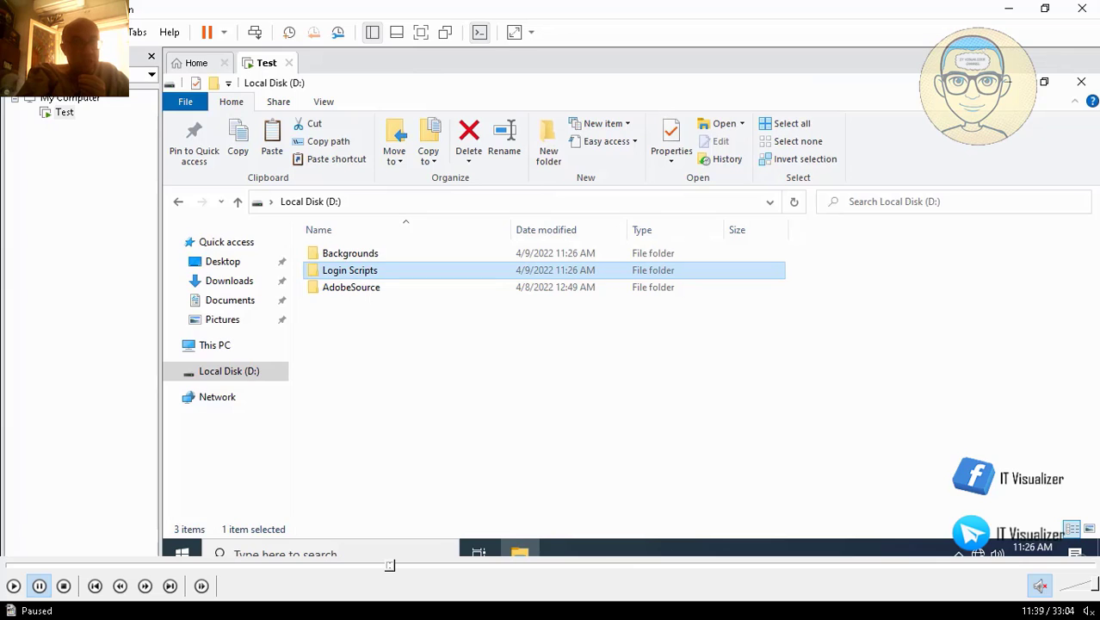
{"action": "left_click", "coordinate": [13, 585]}
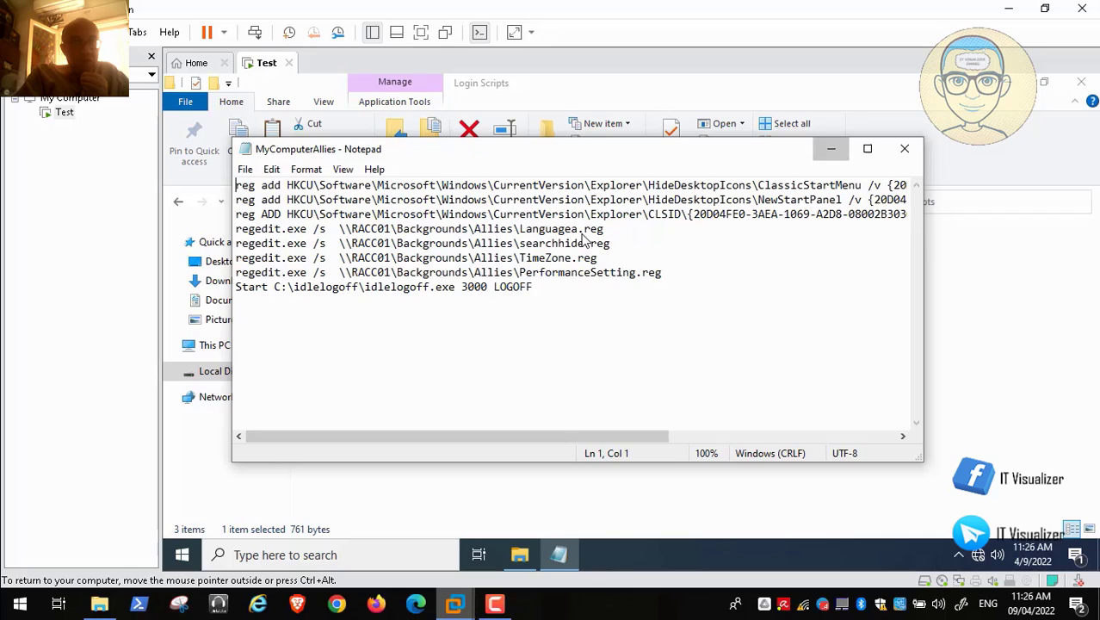
Minimize the MyComputerAllies script and browse to the Allies folder inside Backgrounds on Local Disk (D:).
{"action": "left_click", "coordinate": [831, 148]}
{"action": "left_click", "coordinate": [430, 201]}
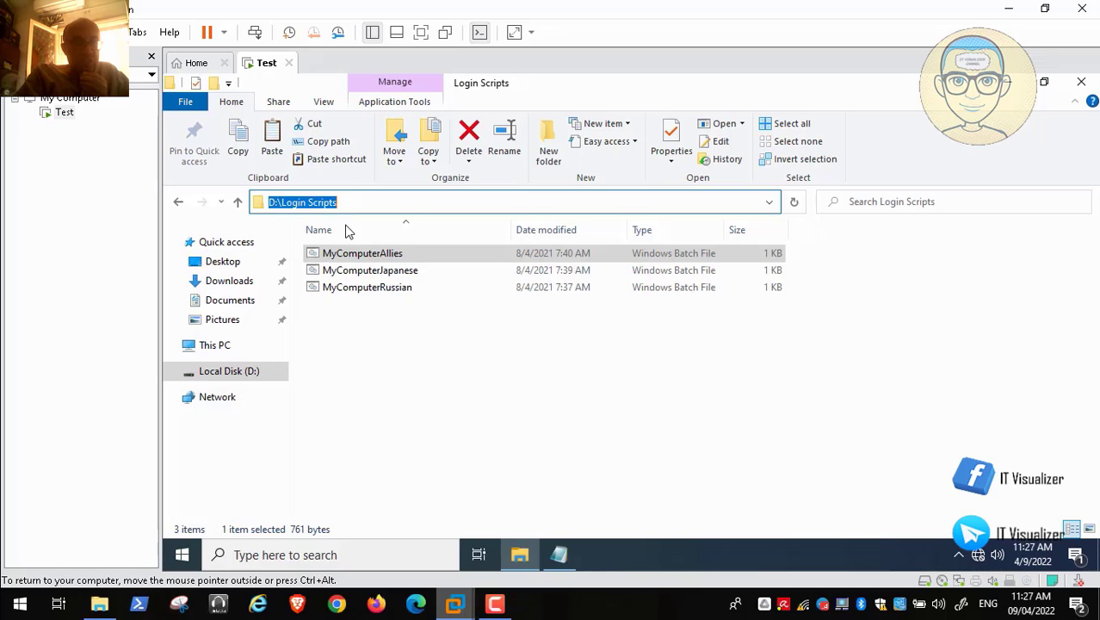
{"action": "key", "text": "alt+Up"}
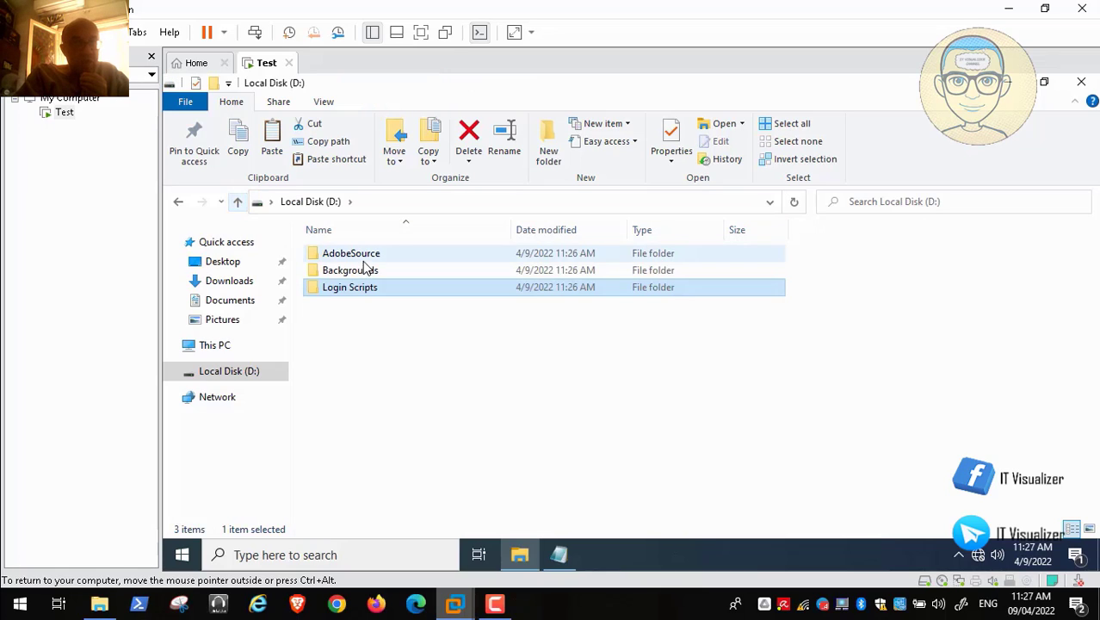
{"action": "double_click", "coordinate": [362, 272]}
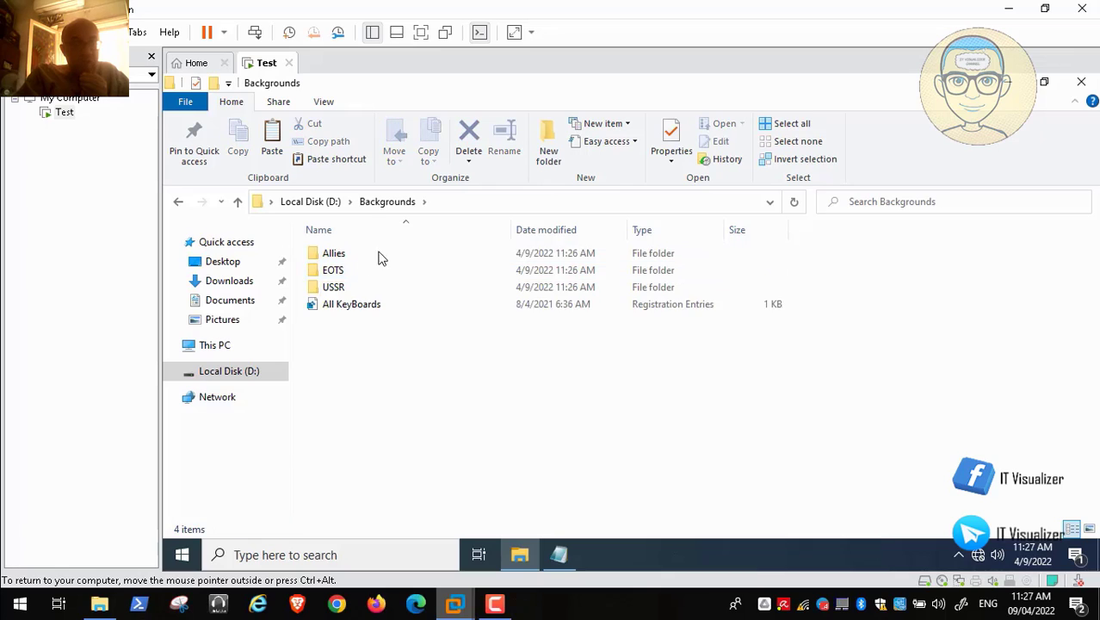
{"action": "key", "text": "Down"}
{"action": "key", "text": "Return"}
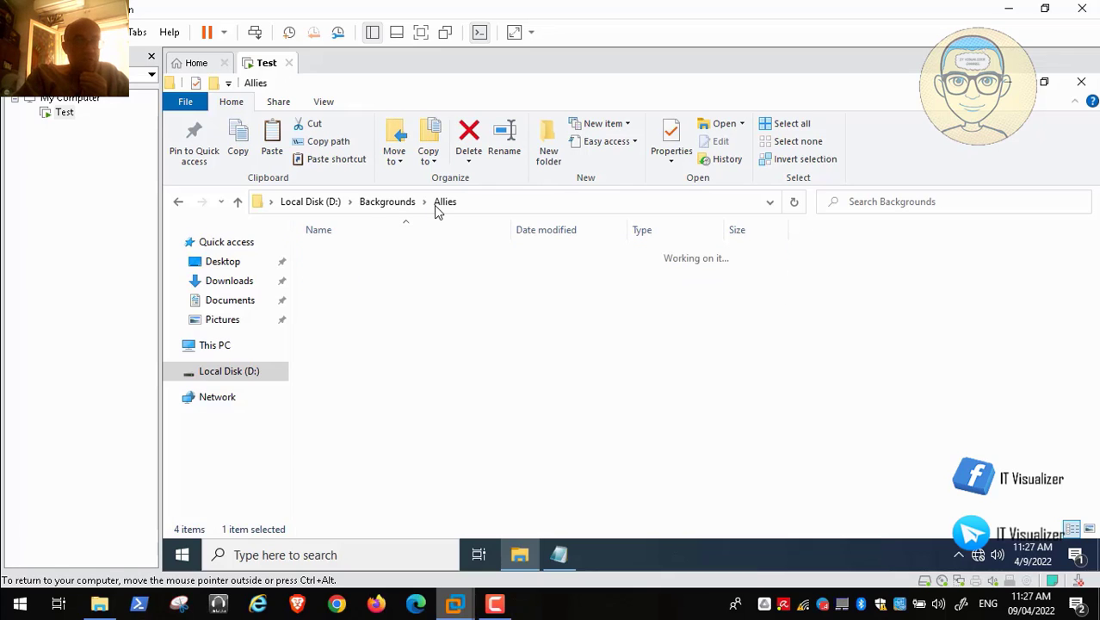
Copy the full path of the Allies folder, D:\Backgrounds\Allies.
{"action": "left_click", "coordinate": [434, 205]}
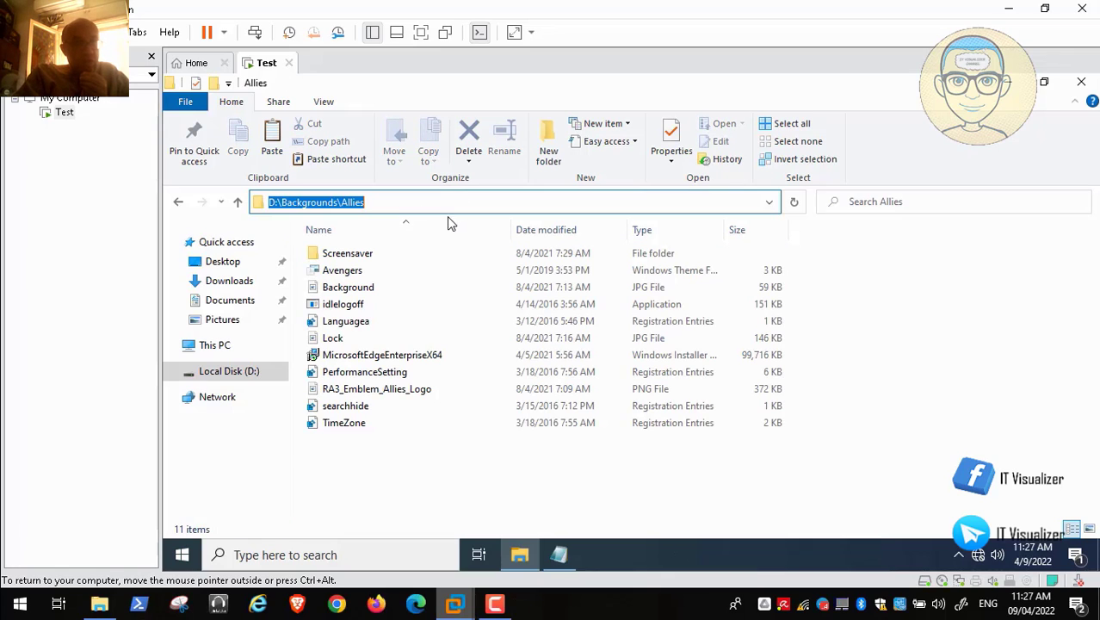
{"action": "right_click", "coordinate": [338, 207]}
{"action": "left_click", "coordinate": [376, 255]}
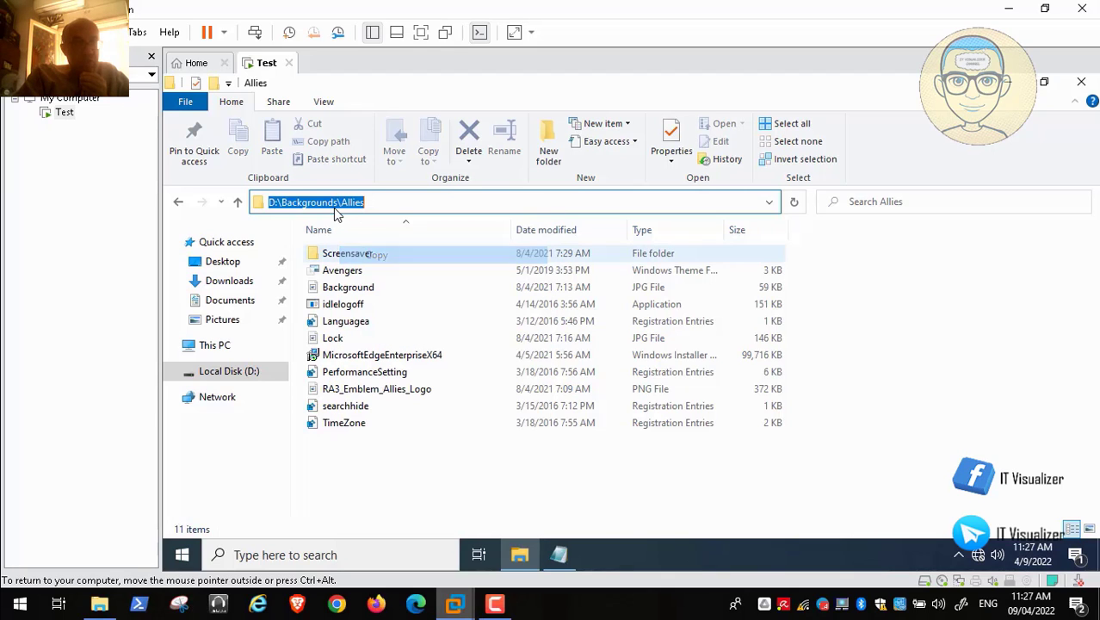
In the MyComputerAllies script, replace the network path before Languagea.reg with D:\Backgrounds\Allies.
{"action": "key", "text": "alt+Tab"}
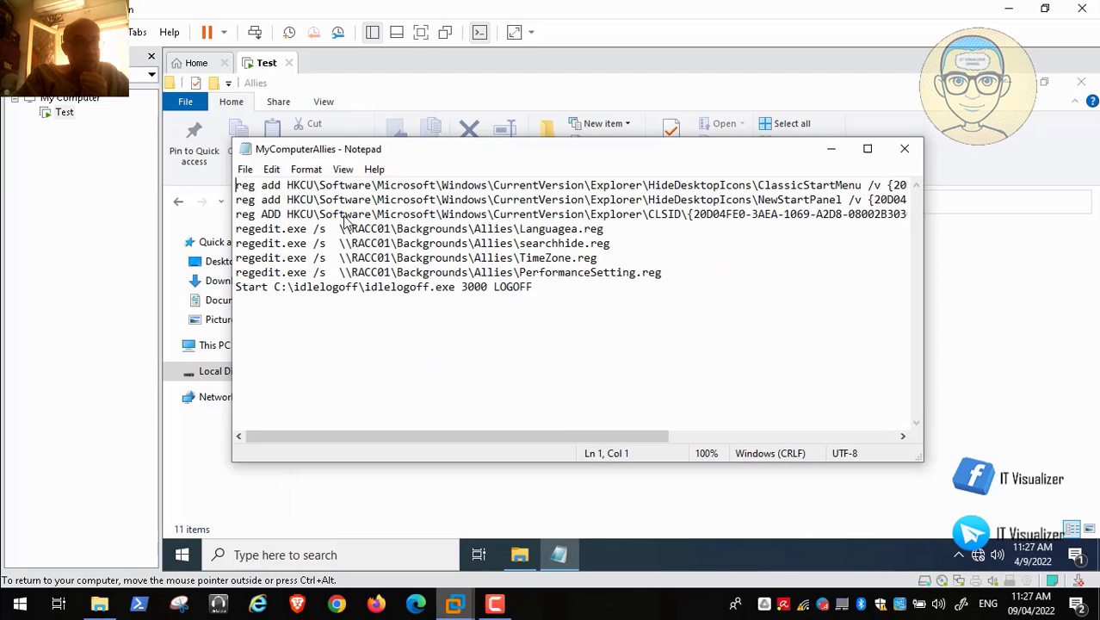
{"action": "left_click", "coordinate": [514, 229]}
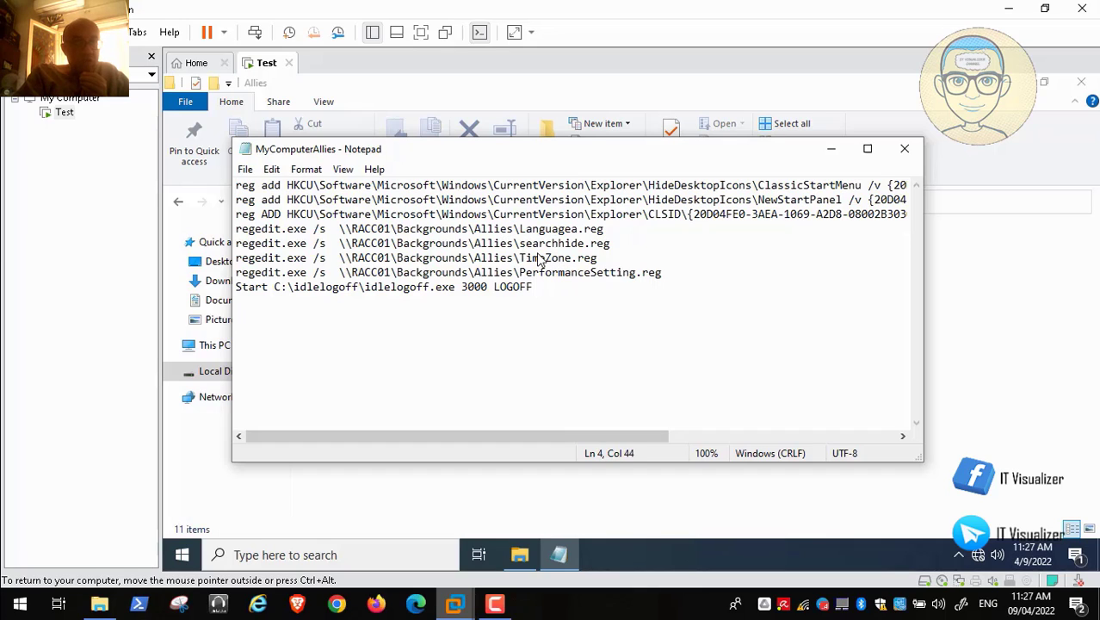
{"action": "key", "text": "BackSpace"}
{"action": "key", "text": "BackSpace"}
{"action": "key", "text": "BackSpace"}
{"action": "key", "text": "BackSpace"}
{"action": "key", "text": "BackSpace"}
{"action": "key", "text": "BackSpace"}
{"action": "key", "text": "BackSpace"}
{"action": "key", "text": "BackSpace"}
{"action": "key", "text": "BackSpace"}
{"action": "key", "text": "BackSpace"}
{"action": "key", "text": "BackSpace"}
{"action": "key", "text": "BackSpace"}
{"action": "key", "text": "BackSpace"}
{"action": "key", "text": "BackSpace"}
{"action": "key", "text": "BackSpace"}
{"action": "key", "text": "BackSpace"}
{"action": "key", "text": "BackSpace"}
{"action": "key", "text": "BackSpace"}
{"action": "key", "text": "BackSpace"}
{"action": "key", "text": "BackSpace"}
{"action": "key", "text": "BackSpace"}
{"action": "key", "text": "BackSpace"}
{"action": "key", "text": "BackSpace"}
{"action": "key", "text": "BackSpace"}
{"action": "key", "text": "BackSpace"}
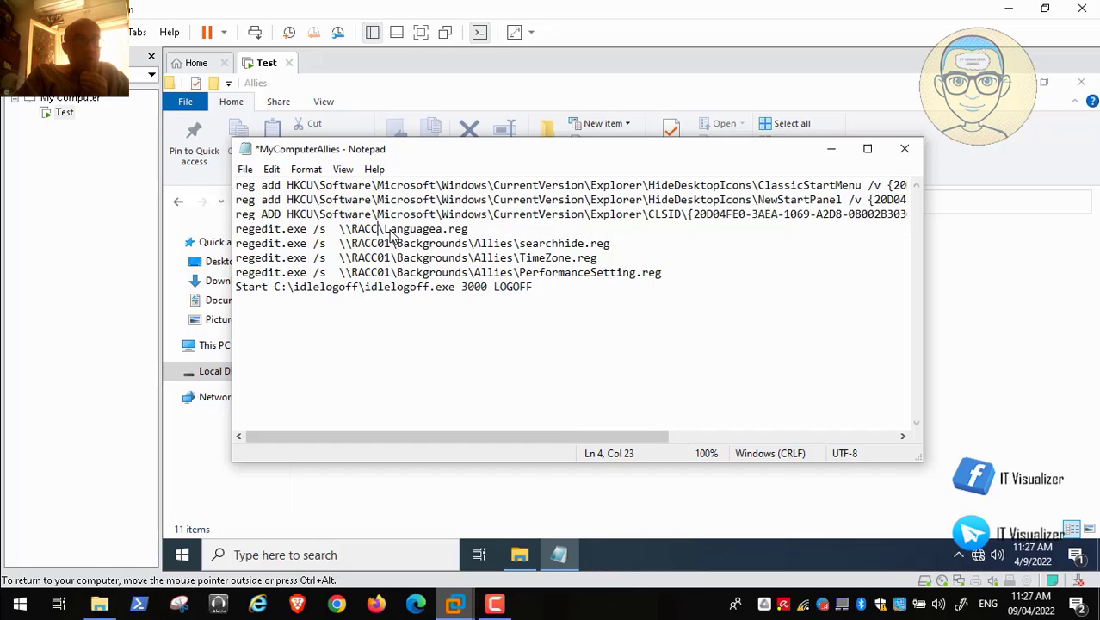
{"action": "key", "text": "BackSpace"}
{"action": "key", "text": "BackSpace"}
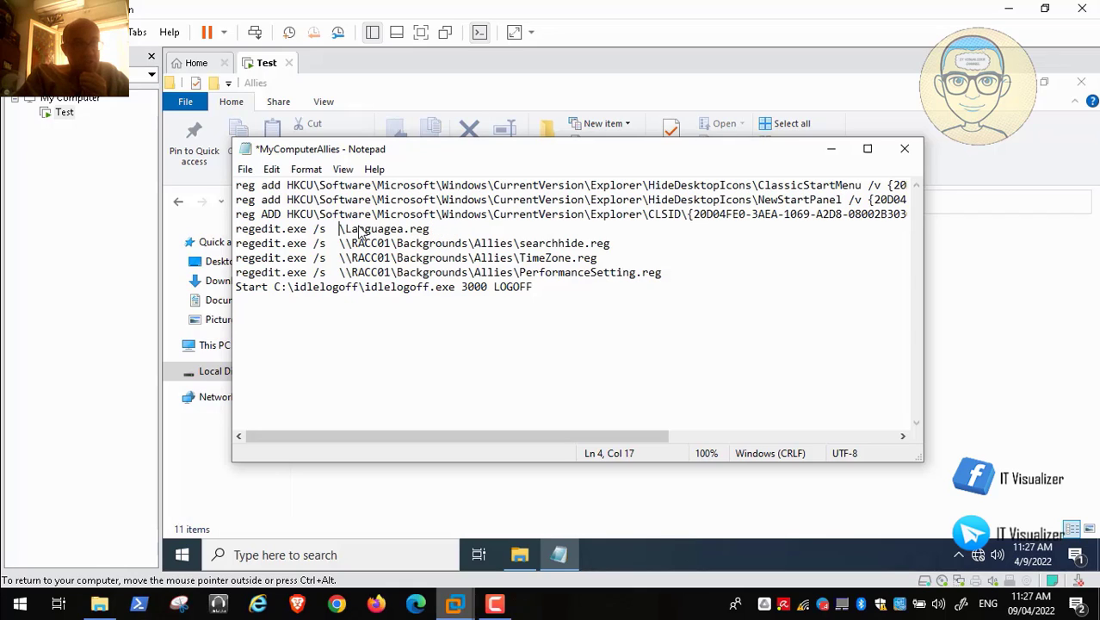
{"action": "key", "text": "ctrl+v"}
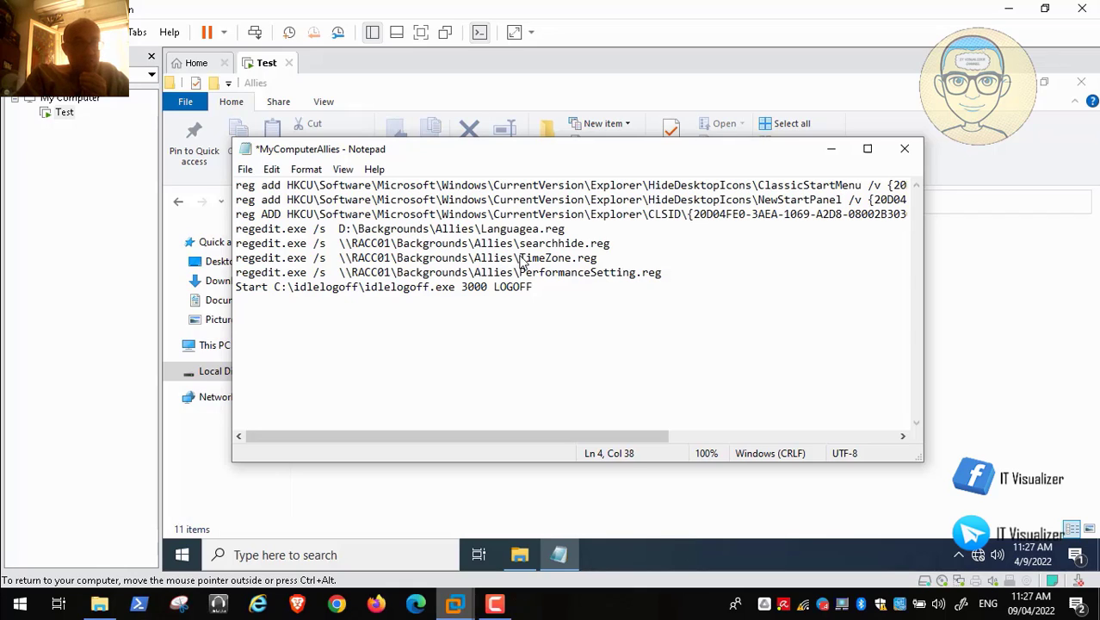
Replace the network path before searchhide.reg with D:\Backgrounds\Allies, keeping the file name.
{"action": "left_click", "coordinate": [515, 243]}
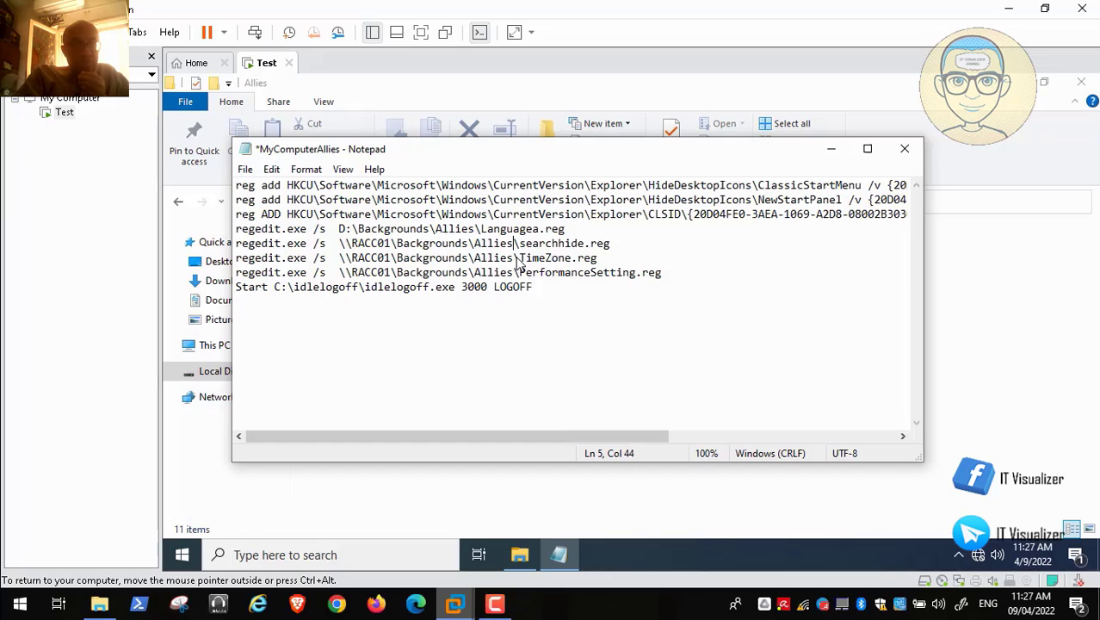
{"action": "key", "text": "BackSpace"}
{"action": "key", "text": "BackSpace"}
{"action": "key", "text": "BackSpace"}
{"action": "key", "text": "BackSpace"}
{"action": "key", "text": "BackSpace"}
{"action": "key", "text": "BackSpace"}
{"action": "key", "text": "BackSpace"}
{"action": "key", "text": "BackSpace"}
{"action": "key", "text": "BackSpace"}
{"action": "key", "text": "BackSpace"}
{"action": "key", "text": "BackSpace"}
{"action": "key", "text": "BackSpace"}
{"action": "key", "text": "BackSpace"}
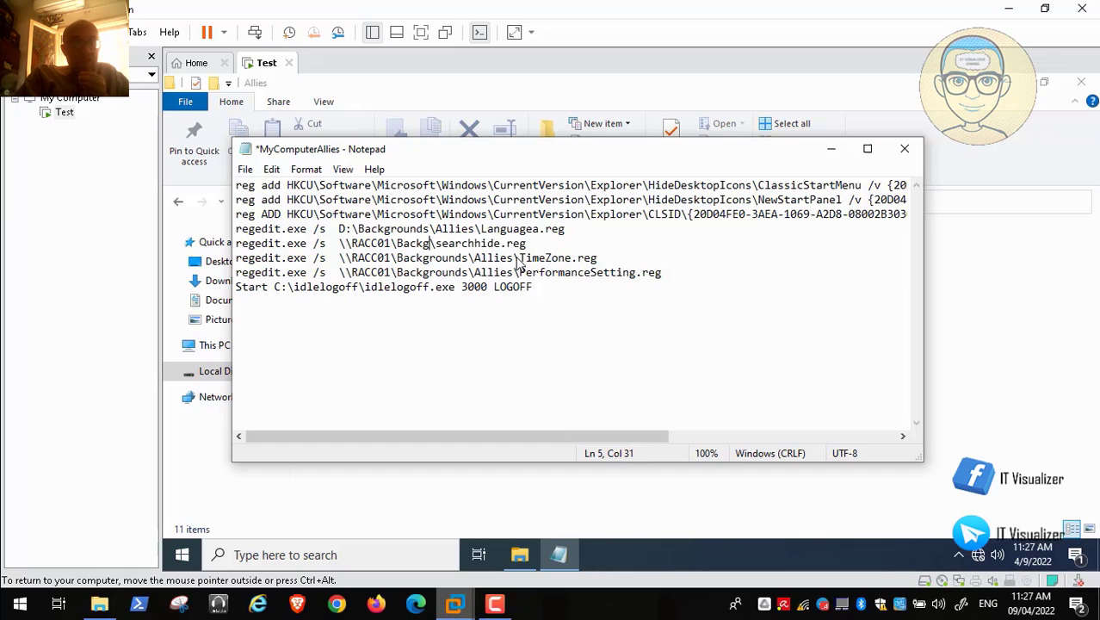
{"action": "key", "text": "BackSpace"}
{"action": "key", "text": "BackSpace"}
{"action": "key", "text": "BackSpace"}
{"action": "key", "text": "BackSpace"}
{"action": "key", "text": "BackSpace"}
{"action": "key", "text": "BackSpace"}
{"action": "key", "text": "BackSpace"}
{"action": "key", "text": "BackSpace"}
{"action": "key", "text": "BackSpace"}
{"action": "key", "text": "BackSpace"}
{"action": "key", "text": "BackSpace"}
{"action": "key", "text": "BackSpace"}
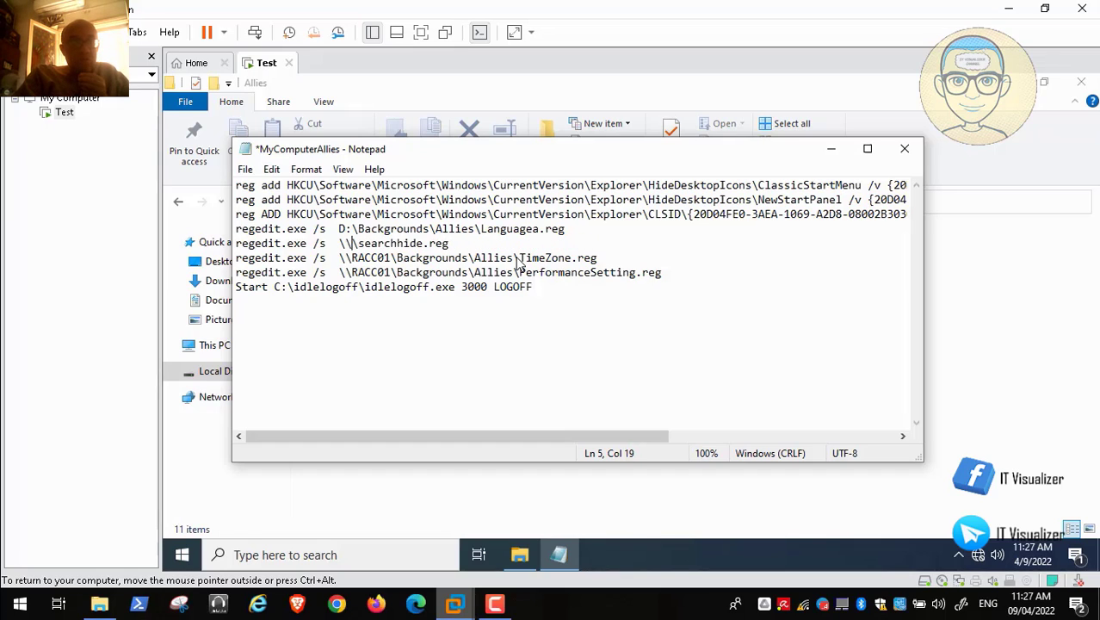
{"action": "key", "text": "BackSpace"}
{"action": "key", "text": "BackSpace"}
{"action": "key", "text": "ctrl+v"}
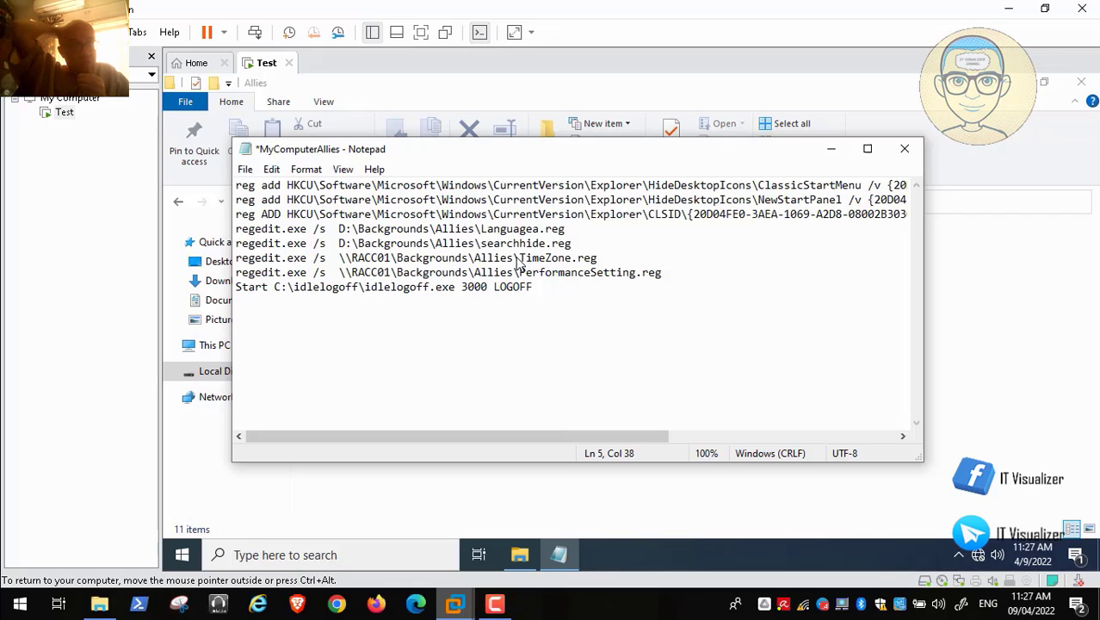
Change the folder path of the TimeZone.reg line to D:\Backgrounds\Allies.
{"action": "left_click", "coordinate": [516, 260]}
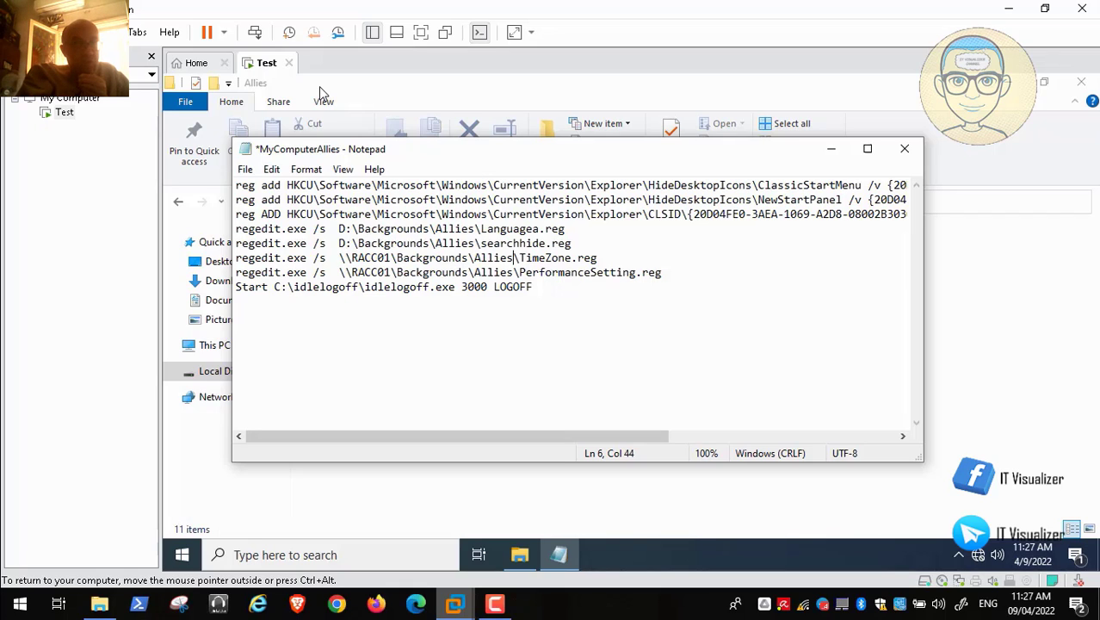
{"action": "key", "text": "BackSpace"}
{"action": "key", "text": "BackSpace"}
{"action": "key", "text": "BackSpace"}
{"action": "key", "text": "BackSpace"}
{"action": "key", "text": "BackSpace"}
{"action": "key", "text": "BackSpace"}
{"action": "key", "text": "BackSpace"}
{"action": "key", "text": "BackSpace"}
{"action": "key", "text": "BackSpace"}
{"action": "key", "text": "BackSpace"}
{"action": "key", "text": "BackSpace"}
{"action": "key", "text": "BackSpace"}
{"action": "key", "text": "BackSpace"}
{"action": "key", "text": "BackSpace"}
{"action": "key", "text": "BackSpace"}
{"action": "key", "text": "BackSpace"}
{"action": "key", "text": "BackSpace"}
{"action": "key", "text": "BackSpace"}
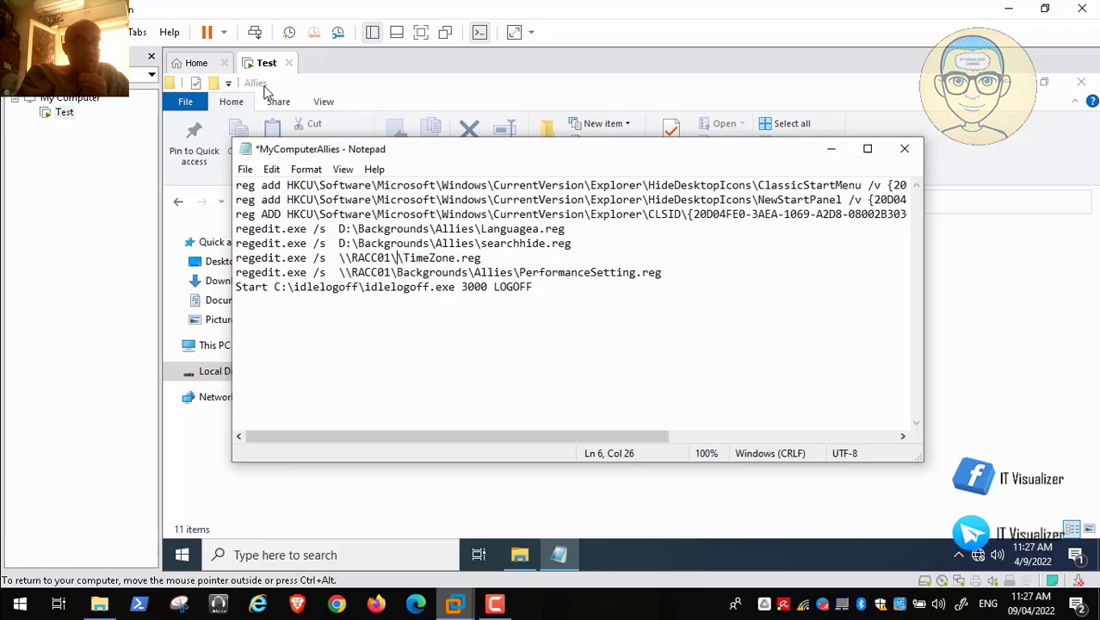
{"action": "key", "text": "BackSpace"}
{"action": "key", "text": "BackSpace"}
{"action": "key", "text": "BackSpace"}
{"action": "key", "text": "BackSpace"}
{"action": "key", "text": "BackSpace"}
{"action": "key", "text": "BackSpace"}
{"action": "key", "text": "BackSpace"}
{"action": "key", "text": "BackSpace"}
{"action": "key", "text": "BackSpace"}
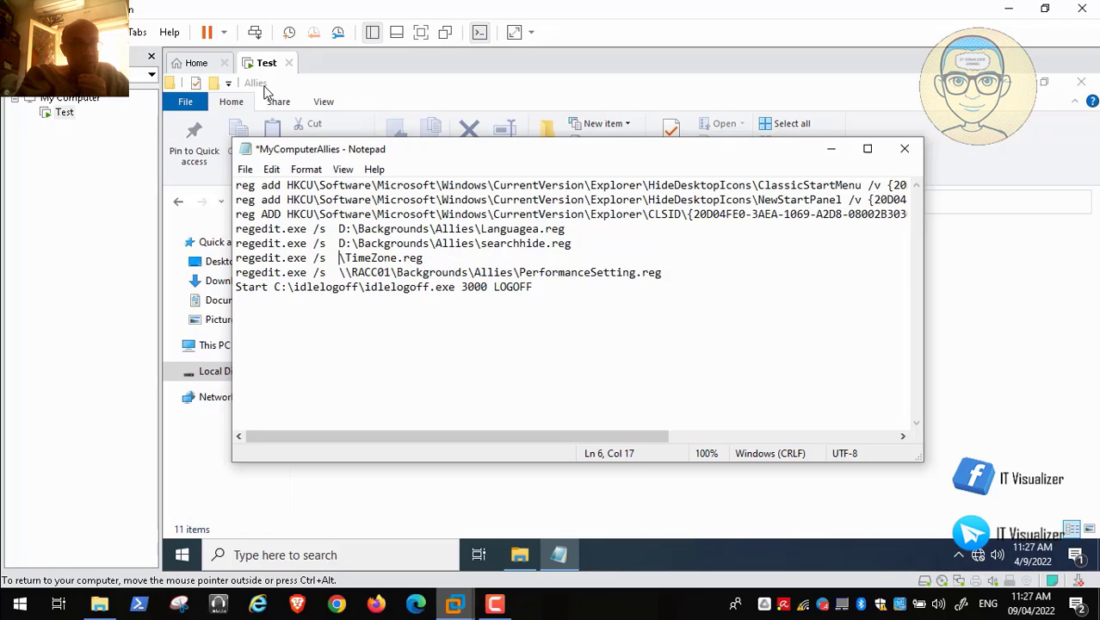
{"action": "type", "text": "D:\\Backgrounds\\Allies"}
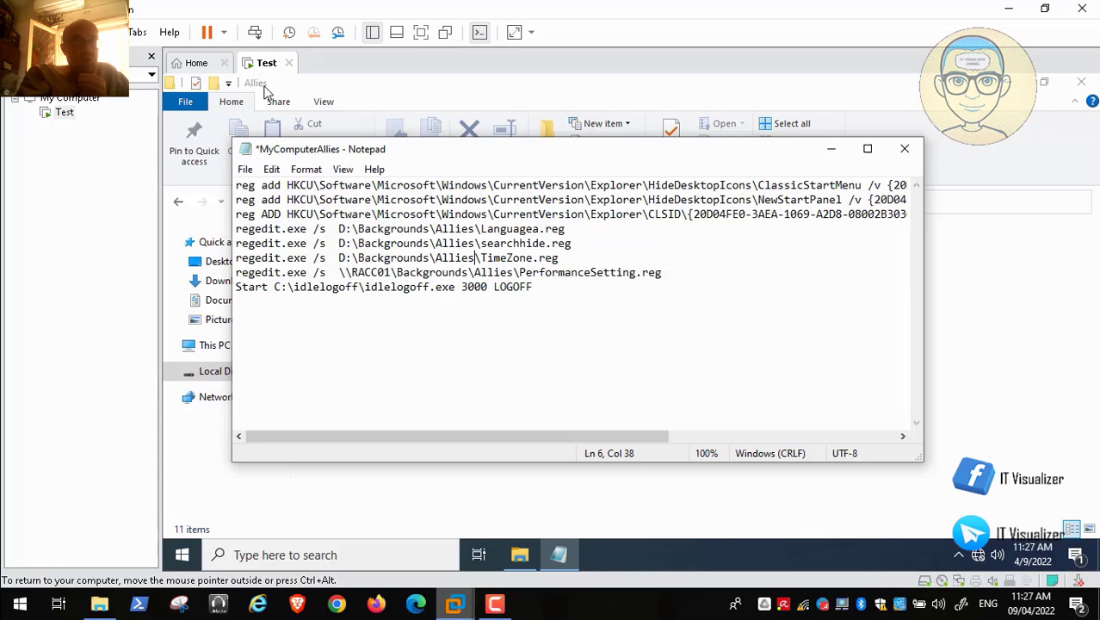
Change the folder path of the PerformanceSetting.reg line to D:\Backgrounds\Allies.
{"action": "key", "text": "Down"}
{"action": "key", "text": "Right"}
{"action": "key", "text": "Right"}
{"action": "key", "text": "Right"}
{"action": "key", "text": "Right"}
{"action": "key", "text": "Right"}
{"action": "key", "text": "Right"}
{"action": "key", "text": "BackSpace"}
{"action": "key", "text": "BackSpace"}
{"action": "key", "text": "BackSpace"}
{"action": "key", "text": "BackSpace"}
{"action": "key", "text": "BackSpace"}
{"action": "key", "text": "BackSpace"}
{"action": "key", "text": "BackSpace"}
{"action": "key", "text": "BackSpace"}
{"action": "key", "text": "BackSpace"}
{"action": "key", "text": "BackSpace"}
{"action": "key", "text": "BackSpace"}
{"action": "key", "text": "BackSpace"}
{"action": "key", "text": "BackSpace"}
{"action": "key", "text": "BackSpace"}
{"action": "key", "text": "BackSpace"}
{"action": "key", "text": "BackSpace"}
{"action": "key", "text": "BackSpace"}
{"action": "key", "text": "BackSpace"}
{"action": "key", "text": "BackSpace"}
{"action": "key", "text": "BackSpace"}
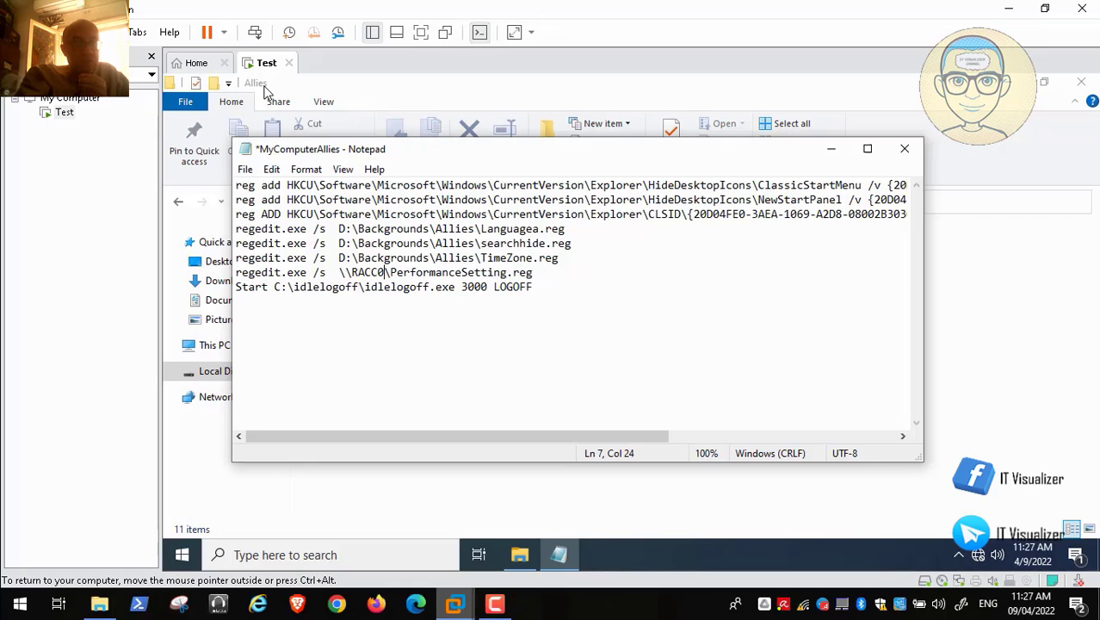
{"action": "key", "text": "BackSpace"}
{"action": "key", "text": "BackSpace"}
{"action": "key", "text": "BackSpace"}
{"action": "key", "text": "BackSpace"}
{"action": "key", "text": "BackSpace"}
{"action": "key", "text": "BackSpace"}
{"action": "key", "text": "BackSpace"}
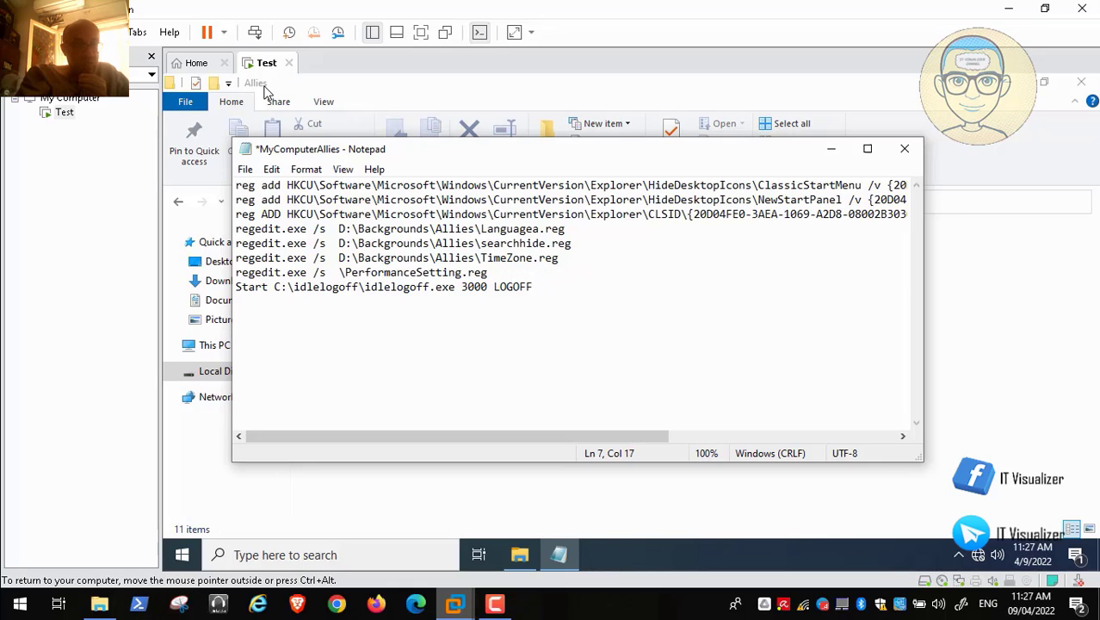
{"action": "type", "text": "D:\\Backgrounds\\Allies"}
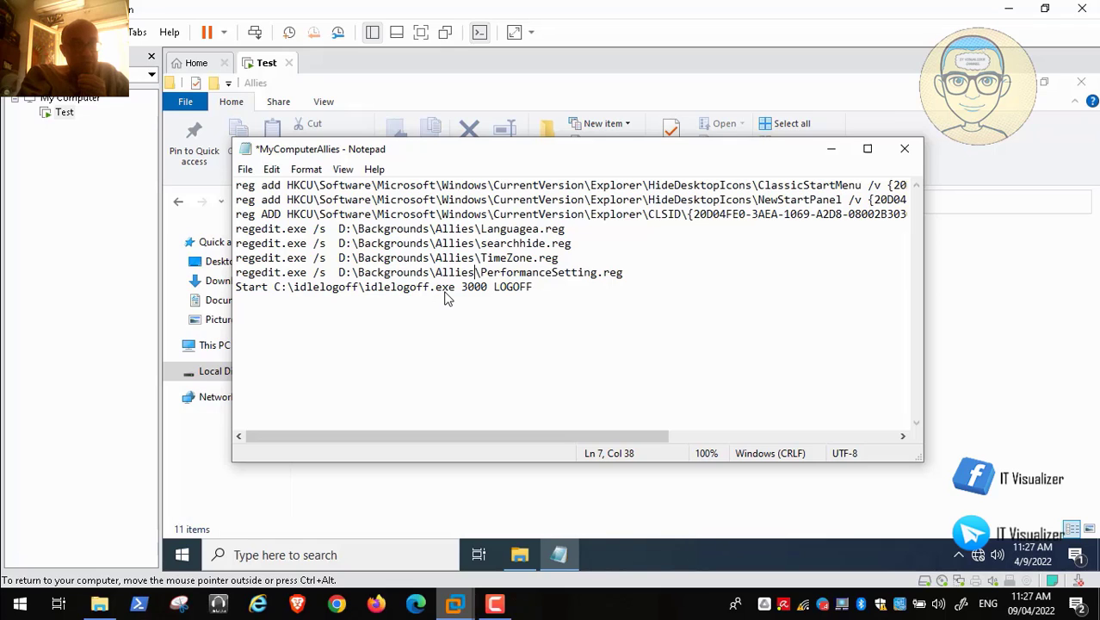
Copy the Start C:\idlelogoff\idlelogoff.exe part of the last command, without its arguments, onto the empty line below it.
{"action": "key", "text": "Down"}
{"action": "key", "text": "Home"}
{"action": "key", "text": "shift+Right"}
{"action": "key", "text": "shift+Right"}
{"action": "key", "text": "shift+Right"}
{"action": "key", "text": "shift+Right"}
{"action": "key", "text": "shift+Right"}
{"action": "key", "text": "shift+Right"}
{"action": "key", "text": "shift+Right"}
{"action": "key", "text": "shift+Right"}
{"action": "key", "text": "shift+Right"}
{"action": "key", "text": "shift+Right"}
{"action": "key", "text": "shift+Right"}
{"action": "key", "text": "shift+Right"}
{"action": "key", "text": "shift+Right"}
{"action": "key", "text": "shift+Right"}
{"action": "key", "text": "shift+Right"}
{"action": "key", "text": "shift+Right"}
{"action": "key", "text": "shift+Right"}
{"action": "key", "text": "shift+Right"}
{"action": "key", "text": "shift+Right"}
{"action": "key", "text": "shift+Right"}
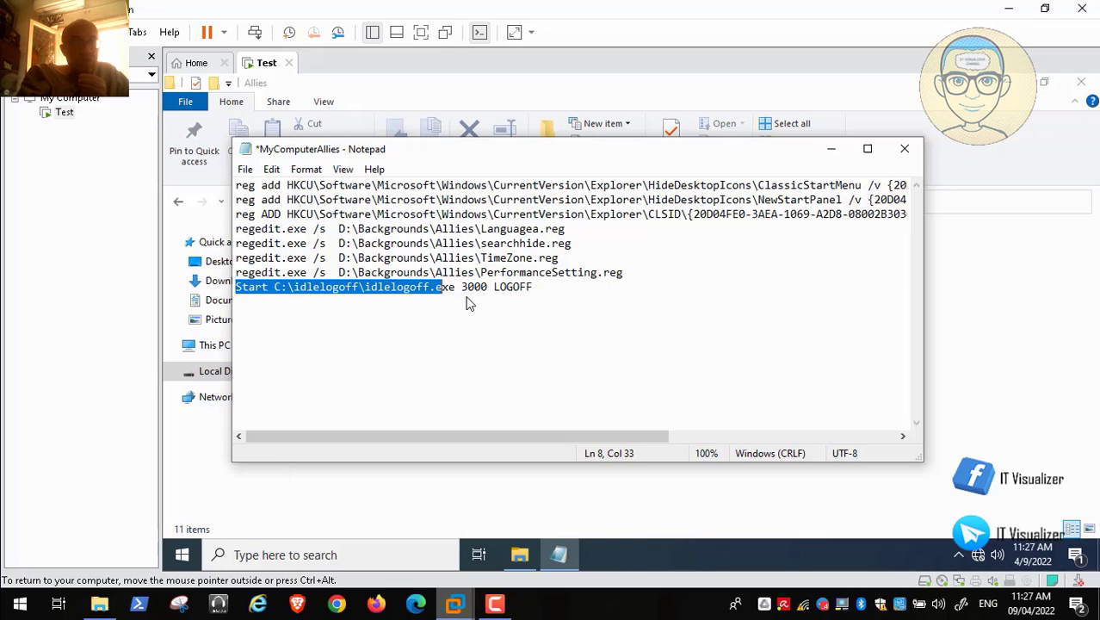
{"action": "key", "text": "shift+Right"}
{"action": "key", "text": "shift+Right"}
{"action": "key", "text": "ctrl+c"}
{"action": "right_click", "coordinate": [467, 299]}
{"action": "key", "text": "Down"}
{"action": "key", "text": "Down"}
{"action": "key", "text": "Return"}
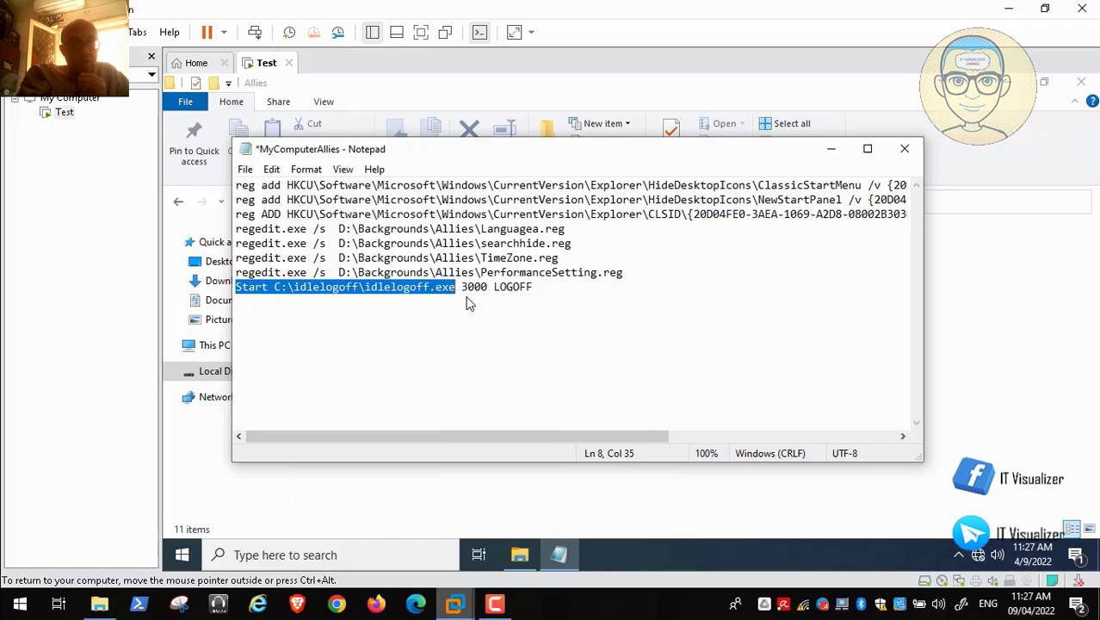
{"action": "key", "text": "End"}
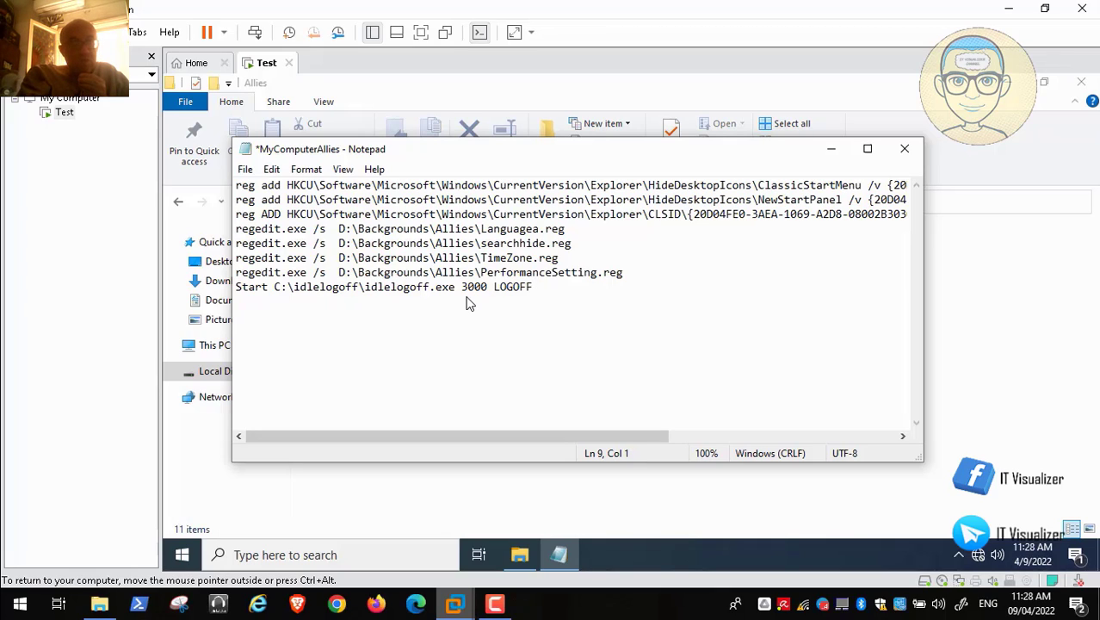
{"action": "key", "text": "ctrl+v"}
Browse to the AdobeMsi folder inside AdobeSource on Local Disk (D:) and copy its folder path.
{"action": "left_click", "coordinate": [831, 149]}
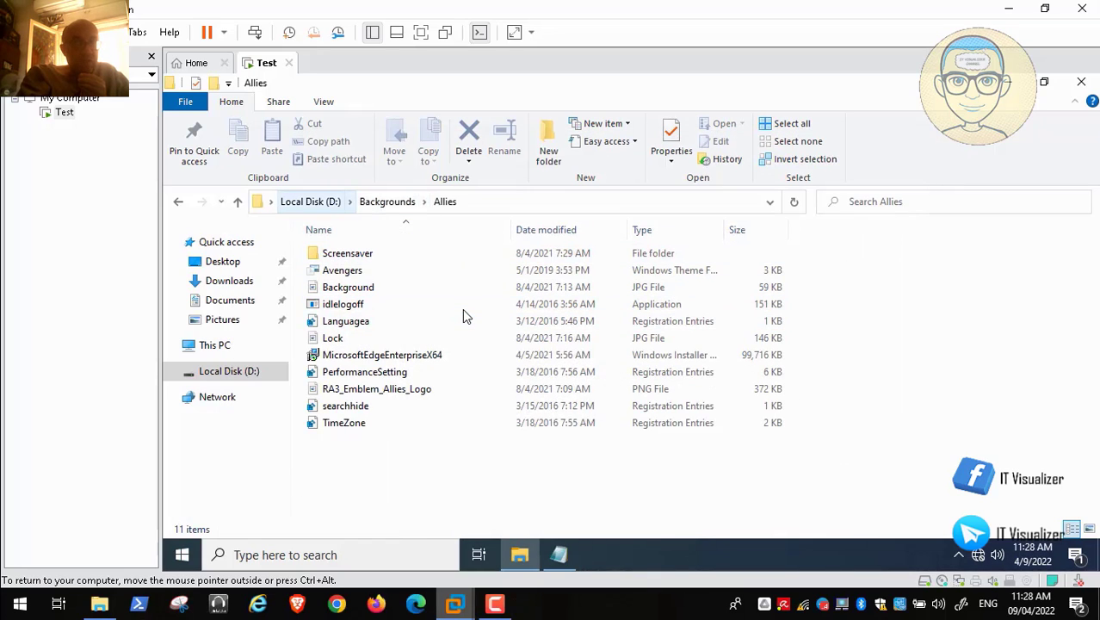
{"action": "key", "text": "alt+Up"}
{"action": "key", "text": "alt+Up"}
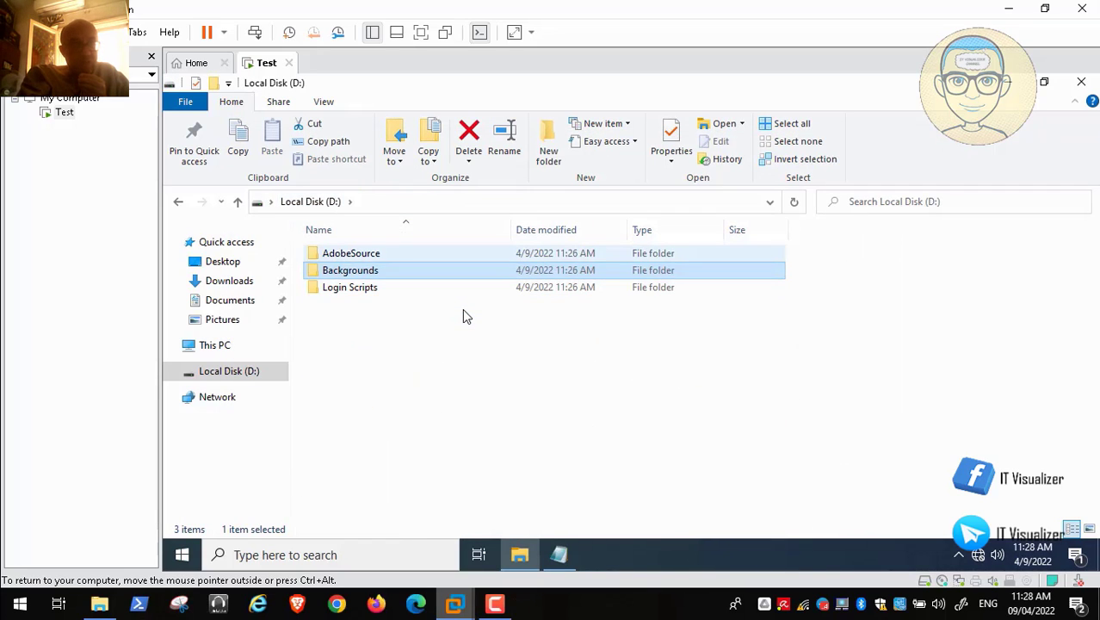
{"action": "double_click", "coordinate": [420, 259]}
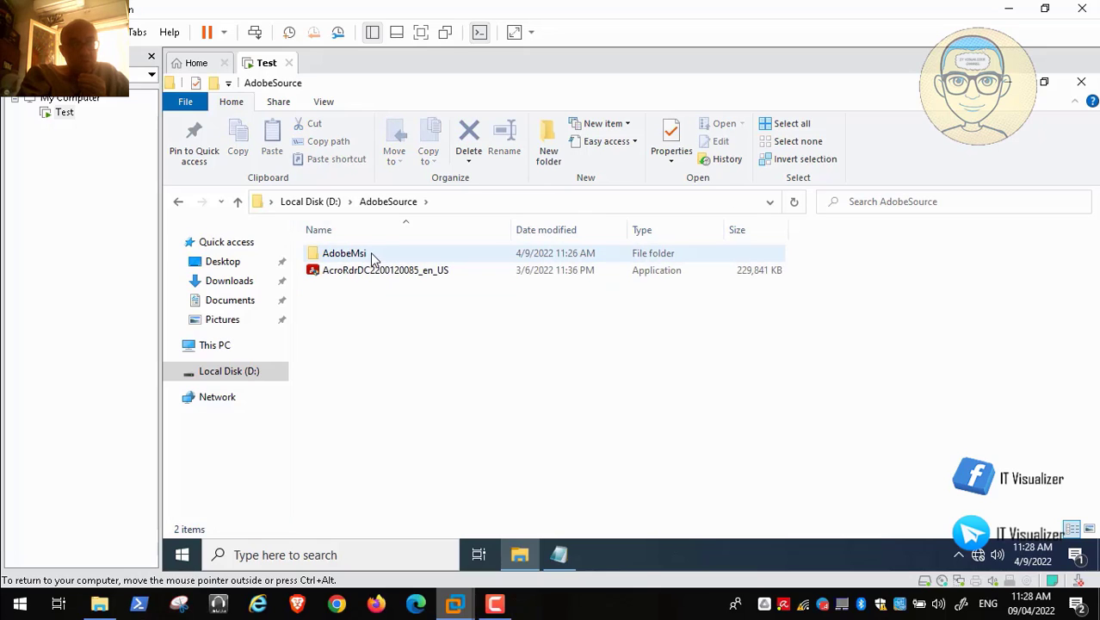
{"action": "left_click", "coordinate": [362, 256]}
{"action": "double_click", "coordinate": [361, 255]}
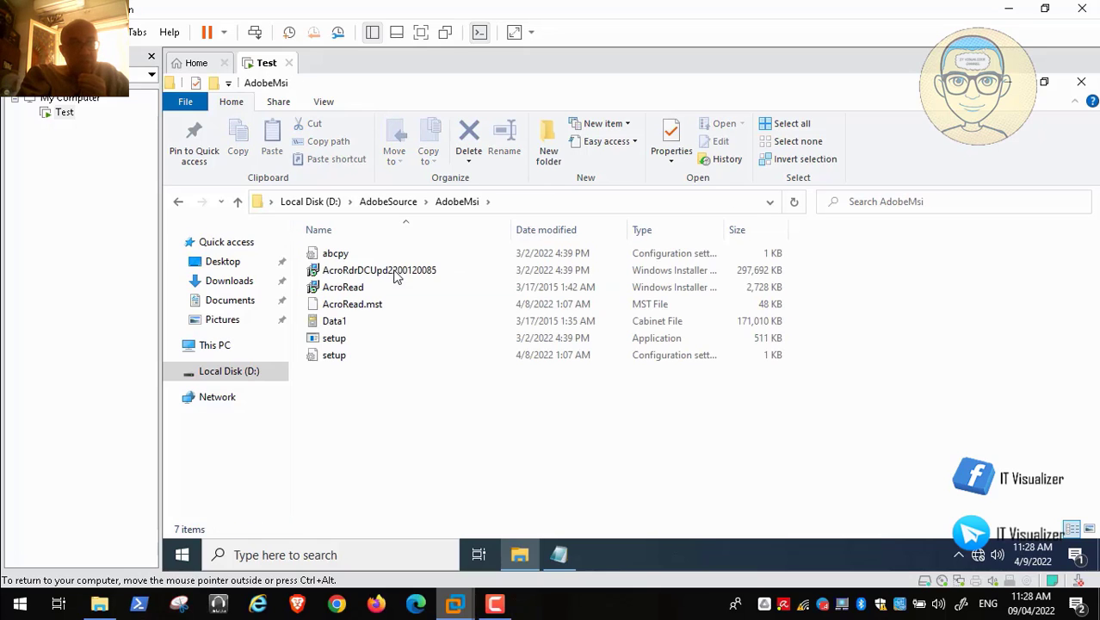
{"action": "key", "text": "alt+d"}
{"action": "key", "text": "ctrl+c"}
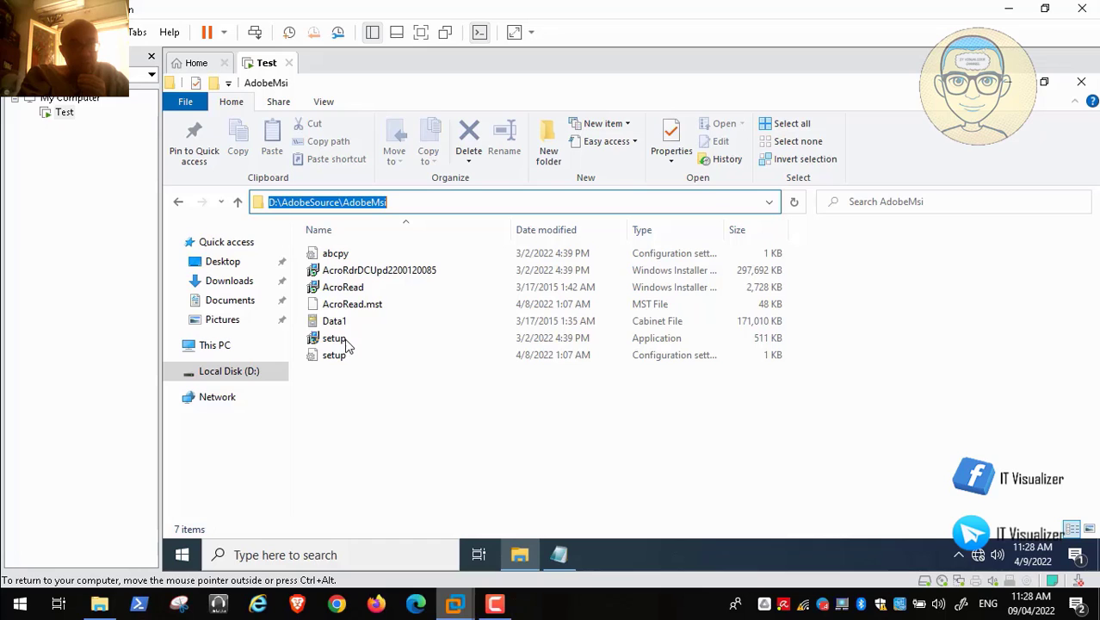
{"action": "key", "text": "shift+F10"}
{"action": "key", "text": "Down"}
{"action": "key", "text": "Down"}
{"action": "key", "text": "Down"}
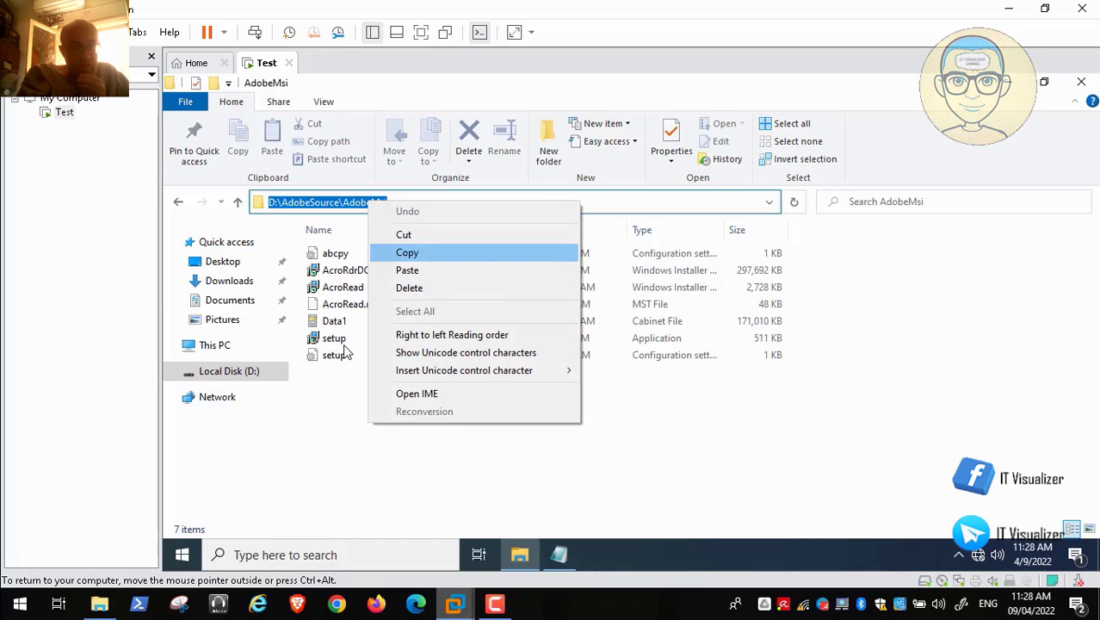
{"action": "key", "text": "Return"}
Delete the line Start C:\idlelogoff\idlelogoff.exe 3000 LOGOFF from the MyComputerAllies script, keeping the shorter copy below it.
{"action": "key", "text": "alt+Tab"}
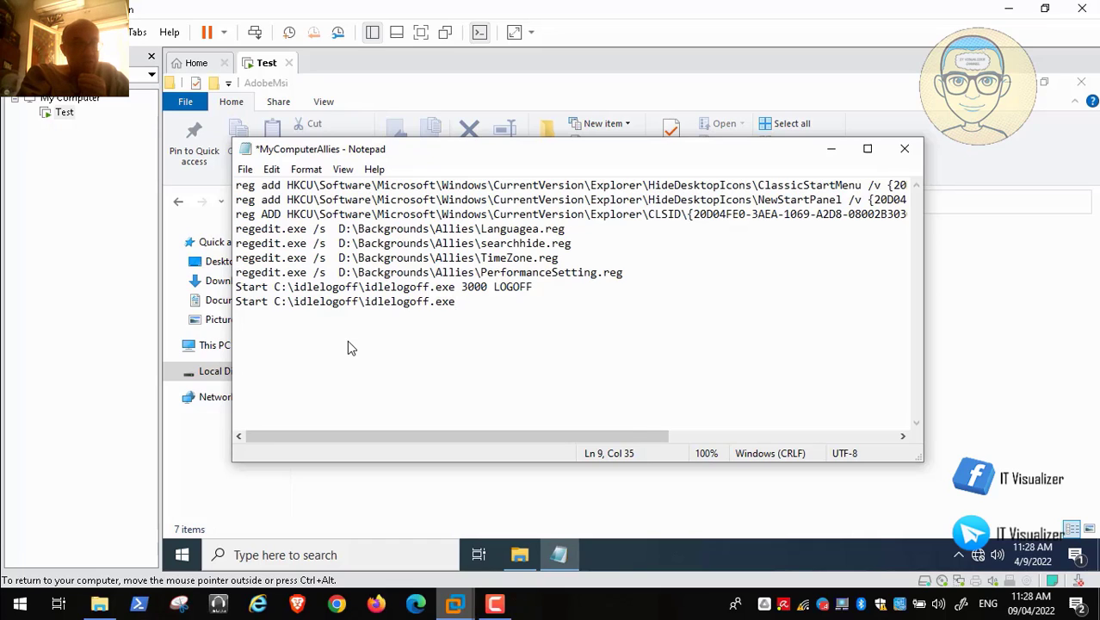
{"action": "key", "text": "Up"}
{"action": "key", "text": "End"}
{"action": "key", "text": "shift+Left"}
{"action": "key", "text": "shift+Left"}
{"action": "key", "text": "shift+Left"}
{"action": "key", "text": "shift+Left"}
{"action": "key", "text": "shift+Left"}
{"action": "key", "text": "shift+Left"}
{"action": "key", "text": "shift+Left"}
{"action": "key", "text": "shift+Left"}
{"action": "key", "text": "shift+Left"}
{"action": "key", "text": "shift+Left"}
{"action": "key", "text": "shift+Left"}
{"action": "key", "text": "shift+Left"}
{"action": "key", "text": "shift+Left"}
{"action": "key", "text": "shift+Left"}
{"action": "key", "text": "shift+Left"}
{"action": "key", "text": "shift+Left"}
{"action": "key", "text": "shift+Left"}
{"action": "key", "text": "shift+Left"}
{"action": "key", "text": "shift+Left"}
{"action": "key", "text": "shift+Left"}
{"action": "key", "text": "shift+Left"}
{"action": "key", "text": "shift+Left"}
{"action": "key", "text": "shift+Left"}
{"action": "key", "text": "shift+Left"}
{"action": "key", "text": "shift+Left"}
{"action": "key", "text": "shift+Left"}
{"action": "key", "text": "shift+Left"}
{"action": "key", "text": "shift+Left"}
{"action": "key", "text": "shift+Left"}
{"action": "key", "text": "shift+Left"}
{"action": "key", "text": "shift+Left"}
{"action": "key", "text": "shift+Left"}
{"action": "key", "text": "shift+Left"}
{"action": "key", "text": "shift+Left"}
{"action": "key", "text": "shift+Left"}
{"action": "key", "text": "shift+Left"}
{"action": "key", "text": "shift+Left"}
{"action": "key", "text": "shift+Left"}
{"action": "key", "text": "shift+Left"}
{"action": "key", "text": "shift+Left"}
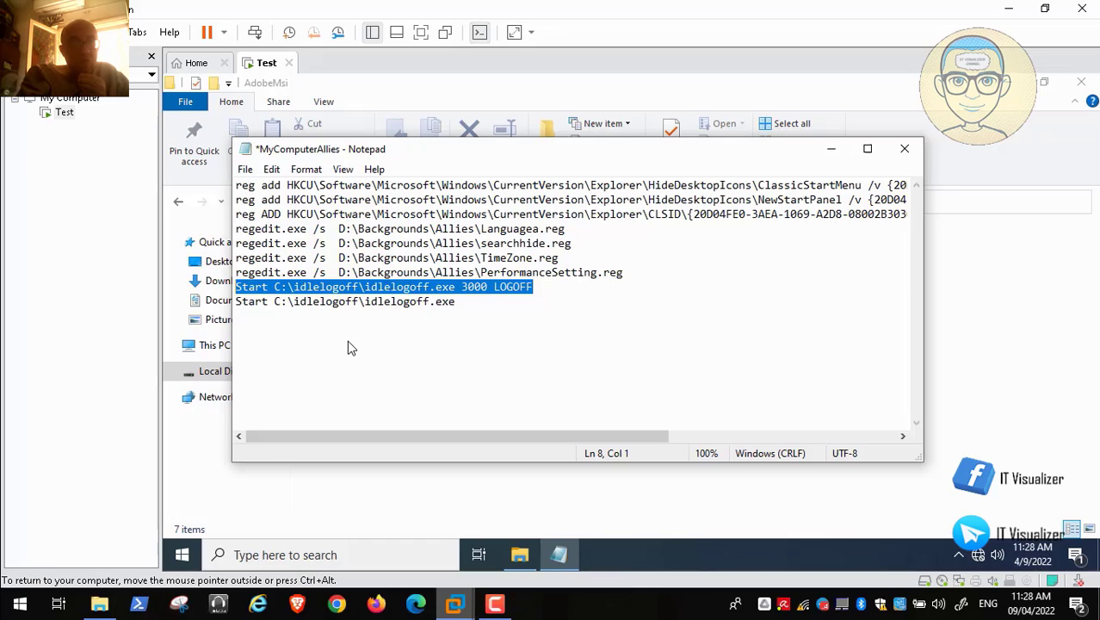
{"action": "key", "text": "Delete"}
{"action": "key", "text": "Delete"}
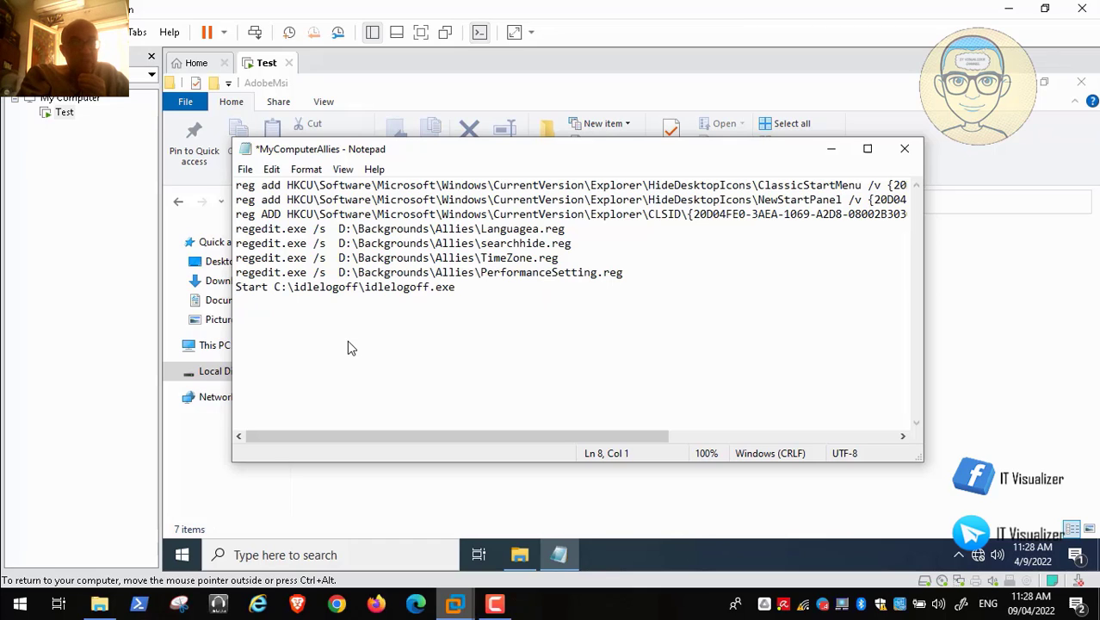
Replace the idlelogoff path after Start with the copied folder path and a trailing backslash, giving D:\AdobeSource\AdobeMsi\.
{"action": "key", "text": "End"}
{"action": "key", "text": "shift+Left"}
{"action": "key", "text": "shift+Left"}
{"action": "key", "text": "shift+Left"}
{"action": "key", "text": "shift+Left"}
{"action": "key", "text": "shift+Left"}
{"action": "key", "text": "shift+Left"}
{"action": "key", "text": "shift+Left"}
{"action": "key", "text": "shift+Left"}
{"action": "key", "text": "shift+Left"}
{"action": "key", "text": "shift+Left"}
{"action": "key", "text": "shift+Left"}
{"action": "key", "text": "shift+Left"}
{"action": "key", "text": "shift+Left"}
{"action": "key", "text": "shift+Left"}
{"action": "key", "text": "shift+Left"}
{"action": "key", "text": "shift+Left"}
{"action": "key", "text": "shift+Left"}
{"action": "key", "text": "shift+Left"}
{"action": "key", "text": "shift+Left"}
{"action": "key", "text": "shift+Left"}
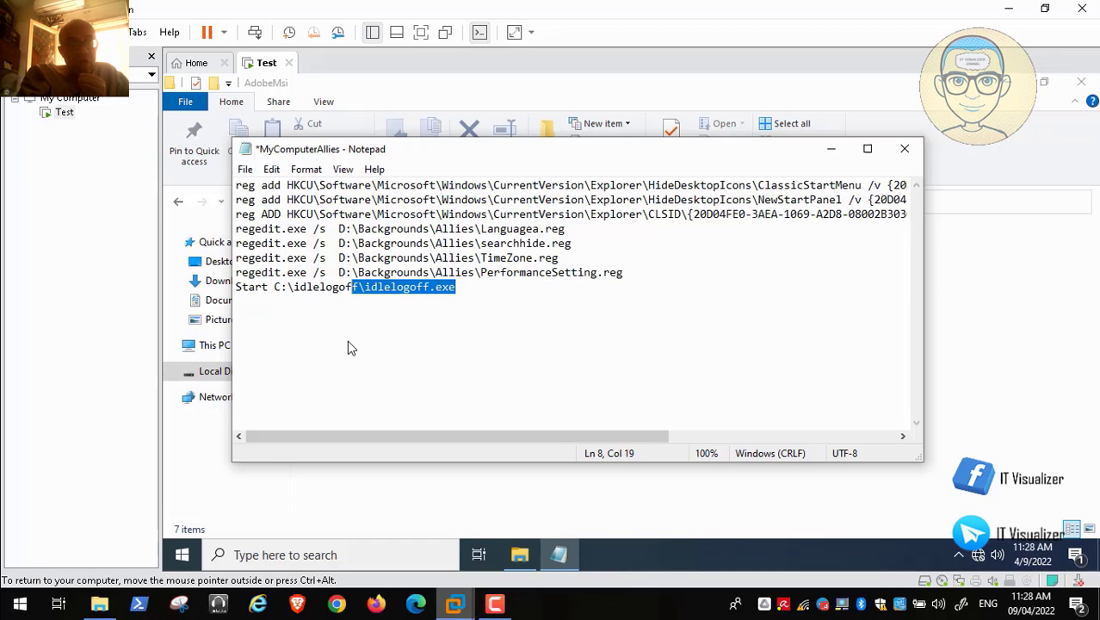
{"action": "key", "text": "Delete"}
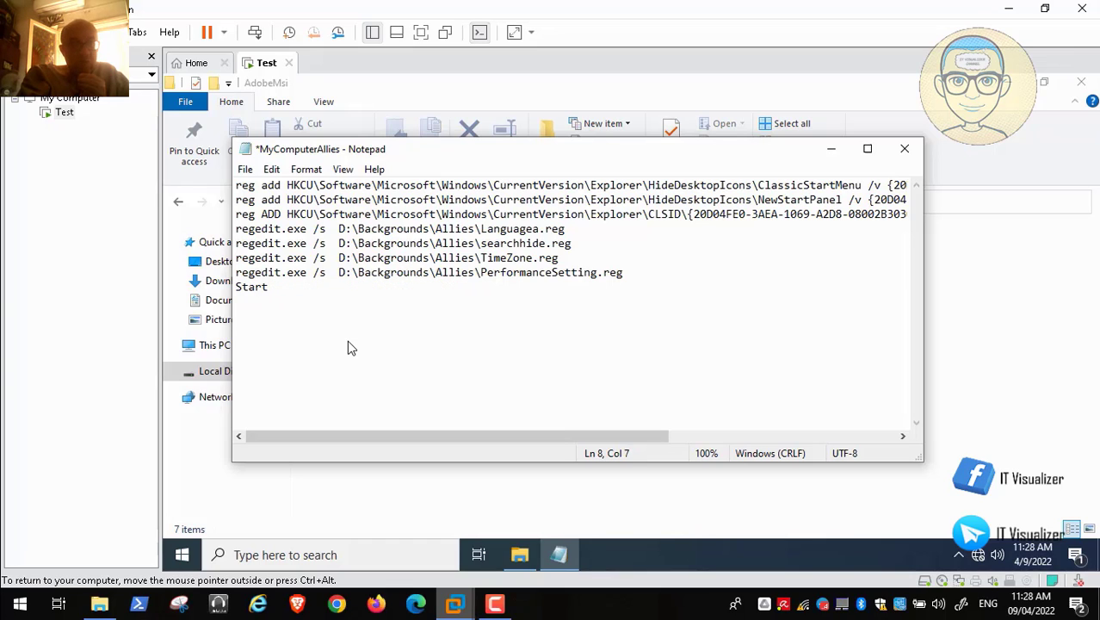
{"action": "key", "text": "ctrl+v"}
{"action": "type", "text": "\\"}
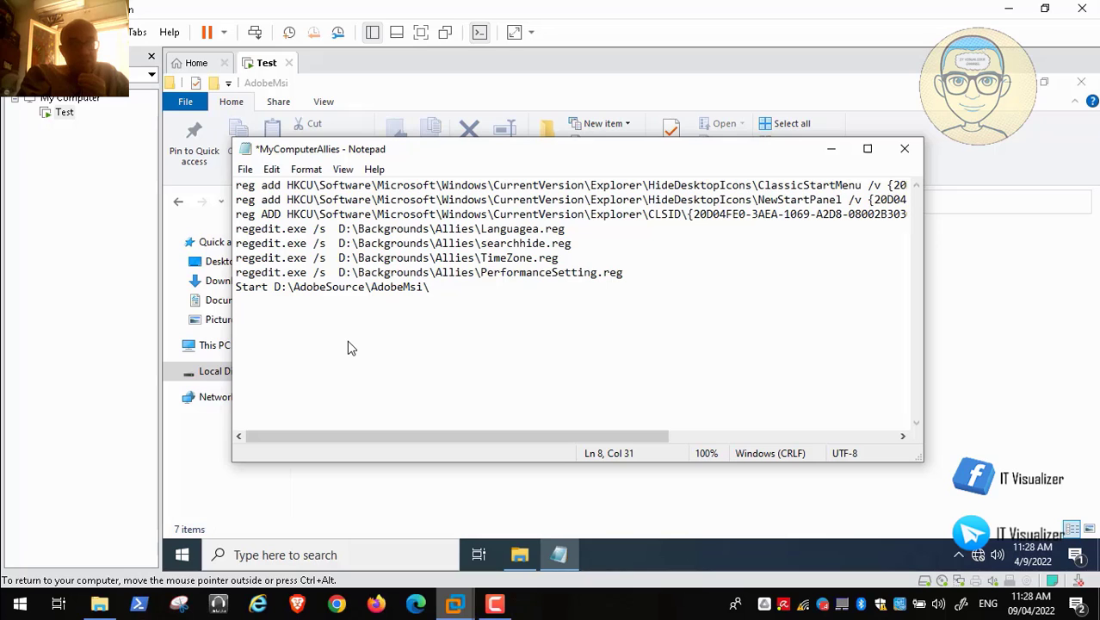
On the host computer, open Adobe DC Deploy.pdf from the DC Comics Scripts and Doc MDT folder.
{"action": "left_click", "coordinate": [831, 149]}
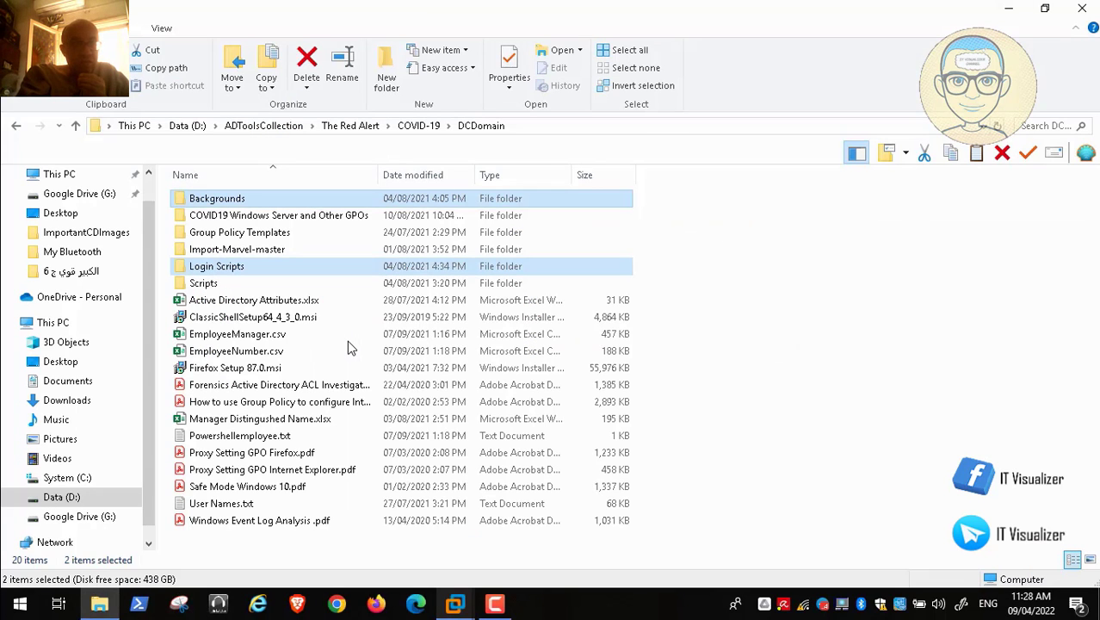
{"action": "left_click", "coordinate": [1082, 8]}
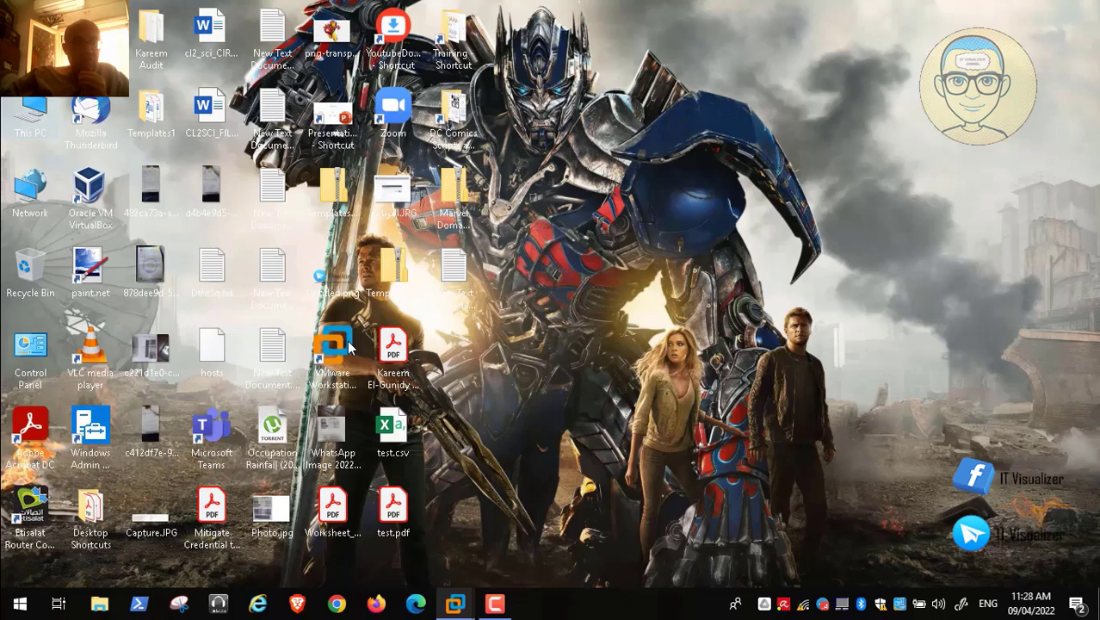
{"action": "double_click", "coordinate": [30, 116]}
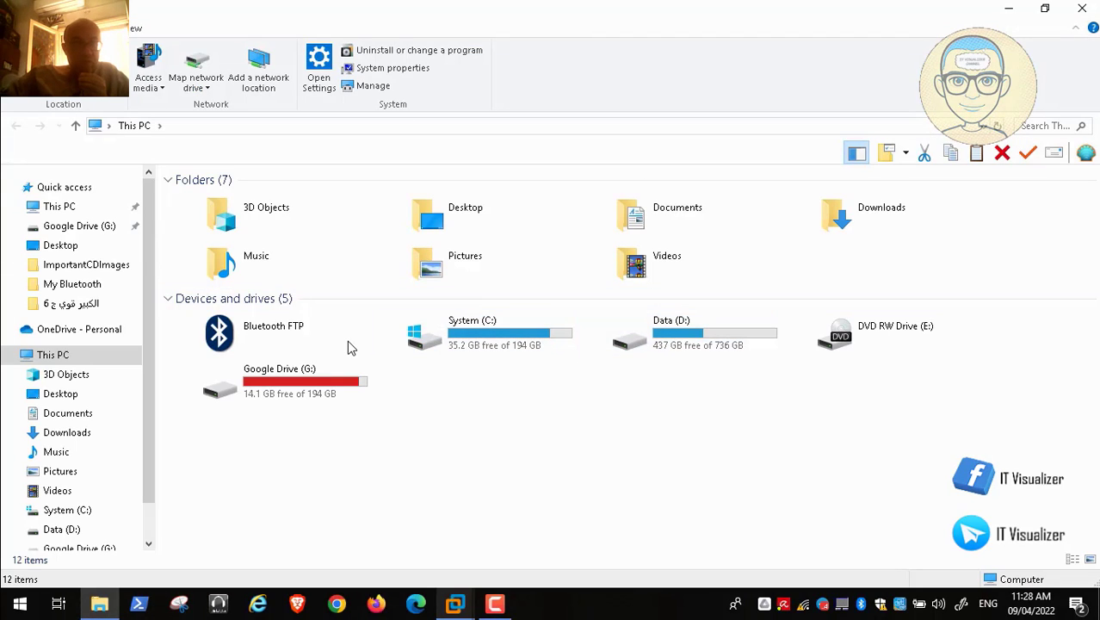
{"action": "left_click", "coordinate": [1082, 9]}
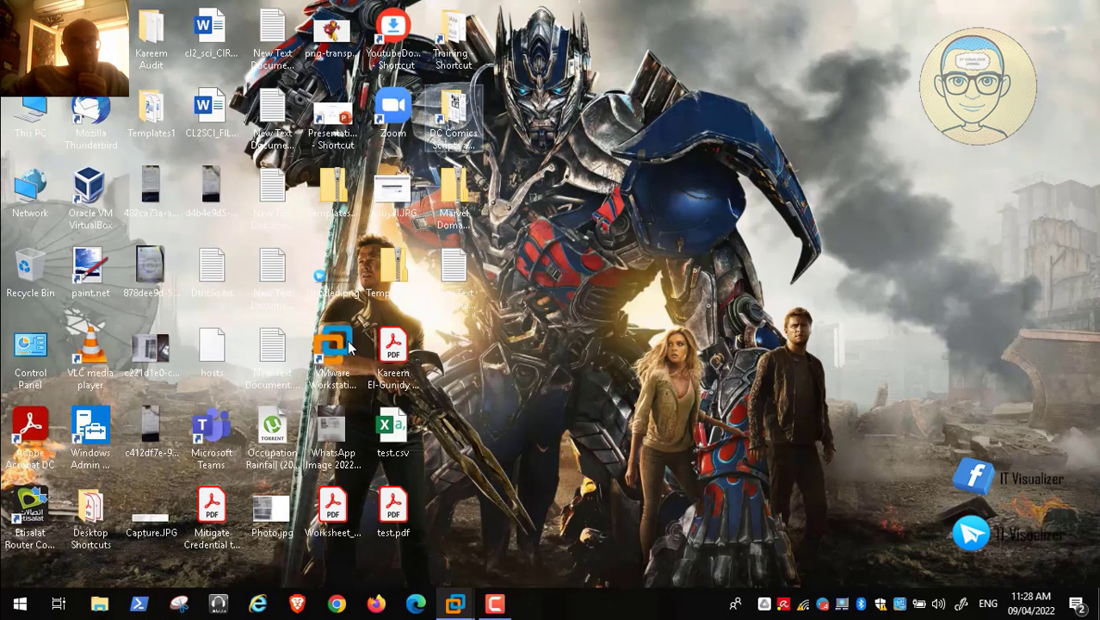
{"action": "double_click", "coordinate": [454, 121]}
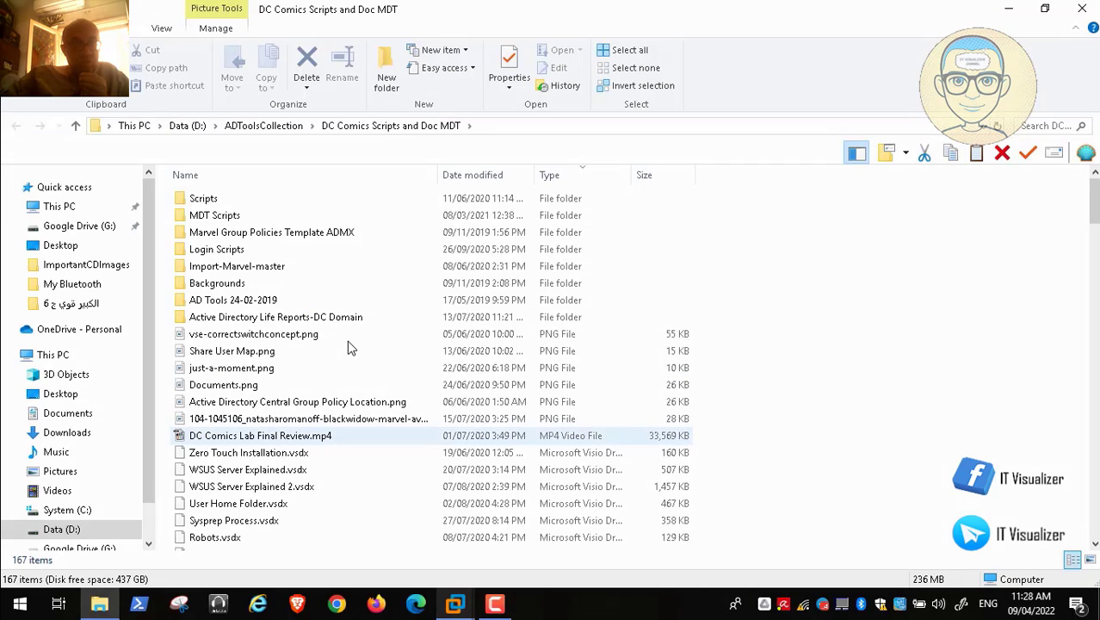
{"action": "left_click", "coordinate": [260, 435]}
{"action": "left_click_drag", "start_coordinate": [1094, 204], "coordinate": [1094, 515]}
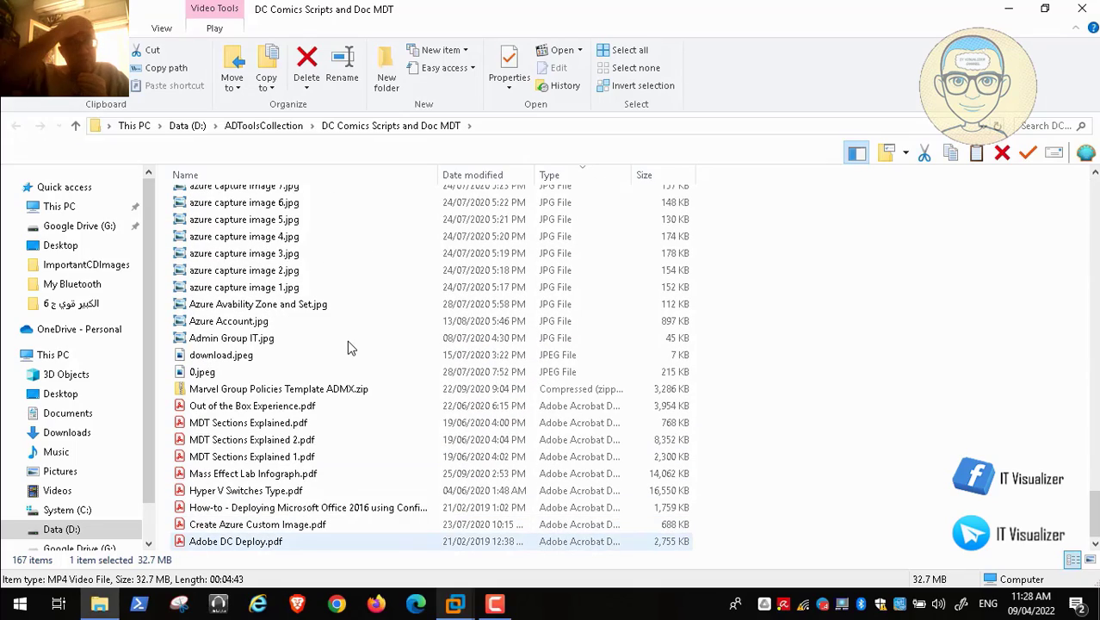
{"action": "left_click", "coordinate": [236, 541]}
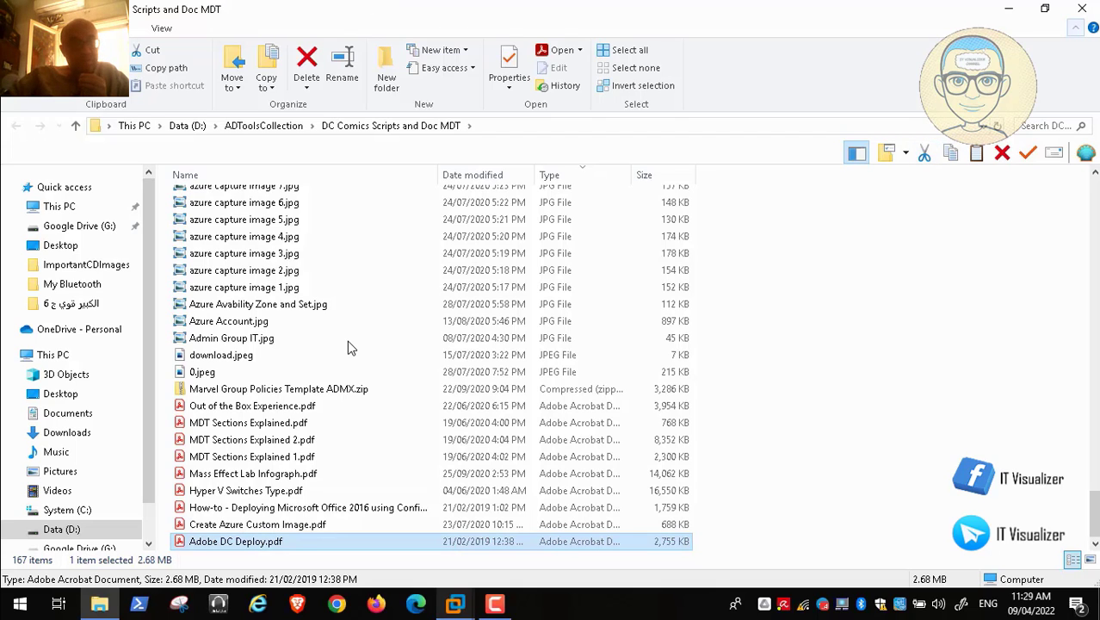
{"action": "left_click", "coordinate": [1083, 8]}
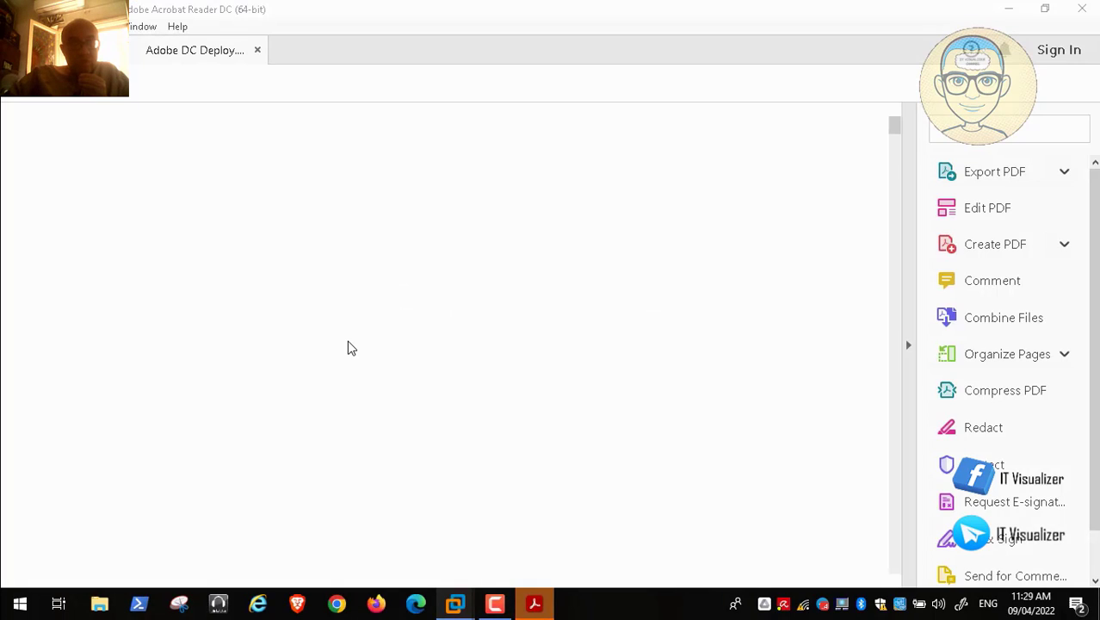
Find the Adobe Reader deployment command on page 8 of the PDF and copy setup.exe -s.
{"action": "scroll", "coordinate": [351, 347], "scroll_direction": "down", "scroll_amount": 15}
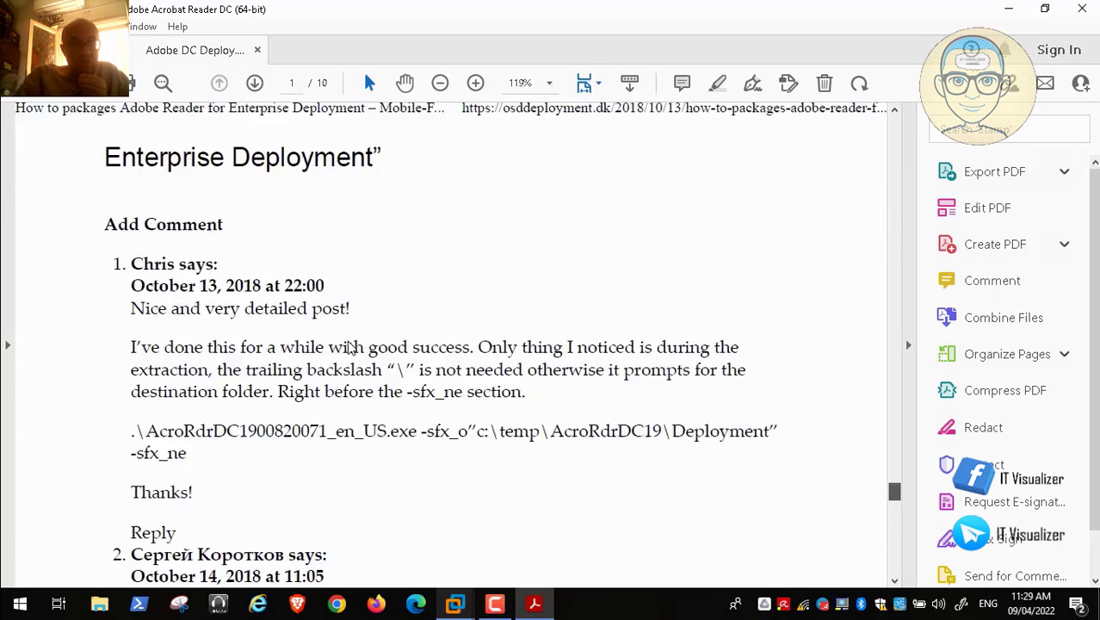
{"action": "scroll", "coordinate": [352, 348], "scroll_direction": "down", "scroll_amount": 10}
{"action": "scroll", "coordinate": [351, 348], "scroll_direction": "up", "scroll_amount": 3}
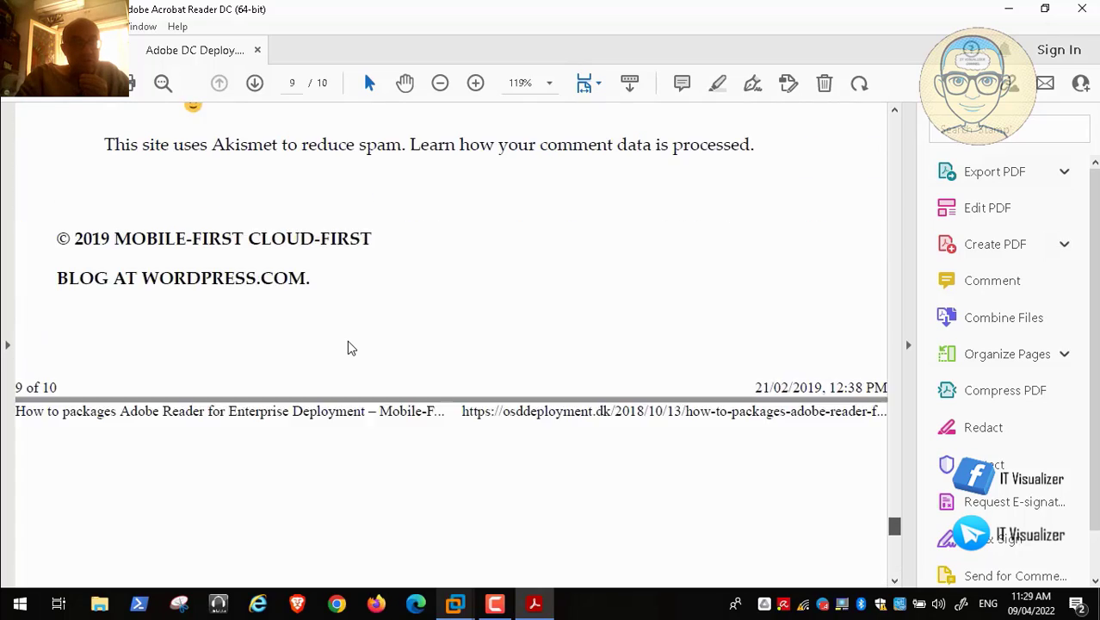
{"action": "scroll", "coordinate": [352, 348], "scroll_direction": "up", "scroll_amount": 10}
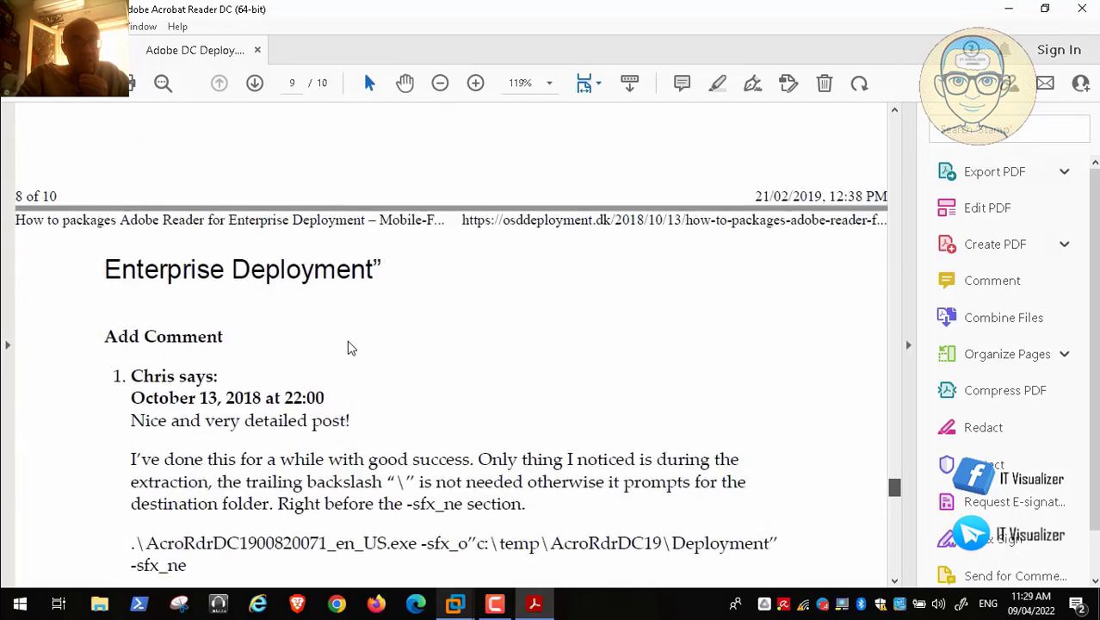
{"action": "scroll", "coordinate": [351, 348], "scroll_direction": "up", "scroll_amount": 8}
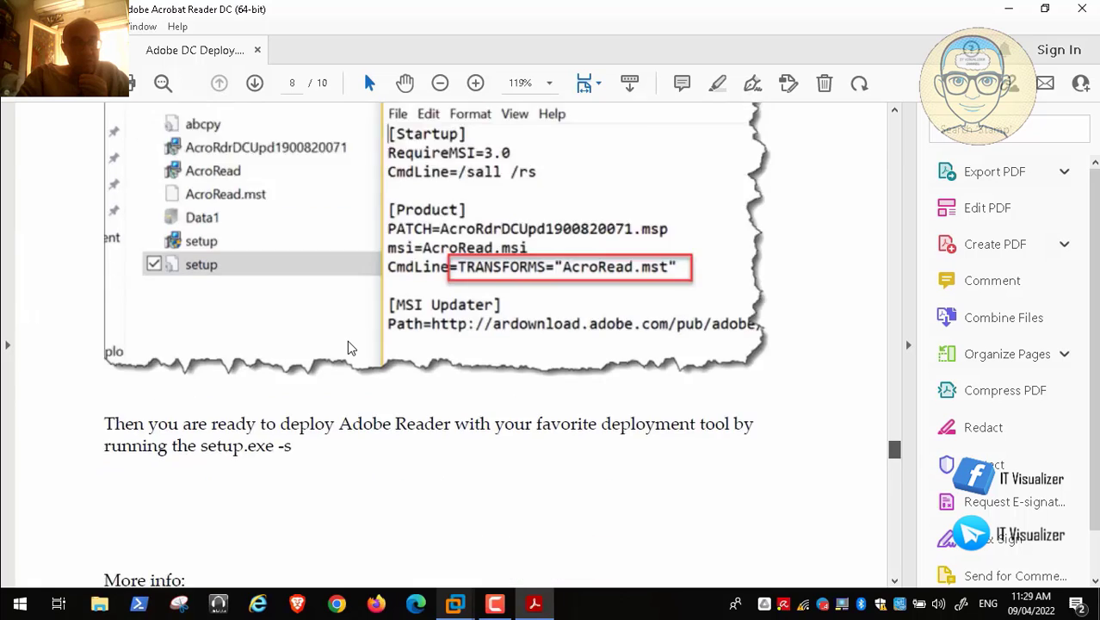
{"action": "scroll", "coordinate": [349, 347], "scroll_direction": "up", "scroll_amount": 3}
{"action": "scroll", "coordinate": [349, 346], "scroll_direction": "down", "scroll_amount": 5}
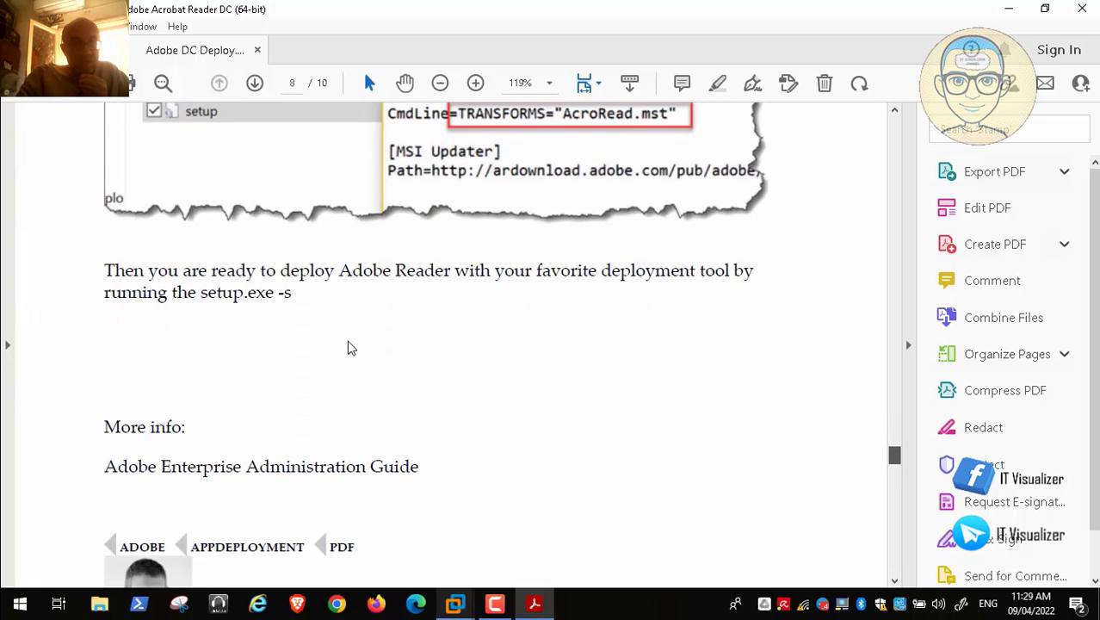
{"action": "scroll", "coordinate": [349, 347], "scroll_direction": "up", "scroll_amount": 1}
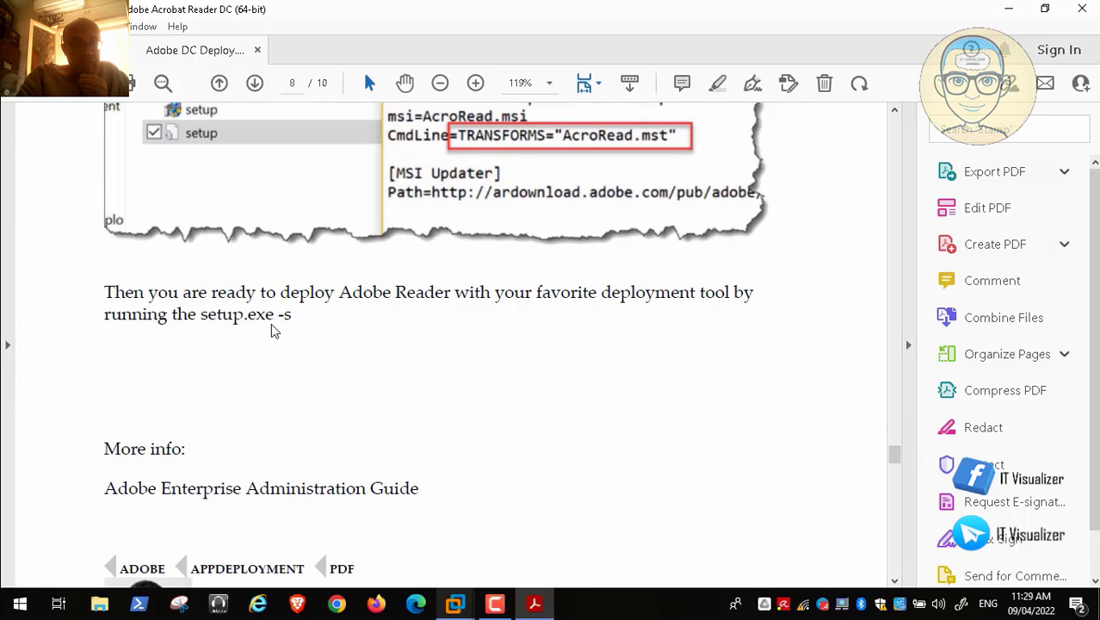
{"action": "left_click_drag", "start_coordinate": [200, 315], "coordinate": [299, 315]}
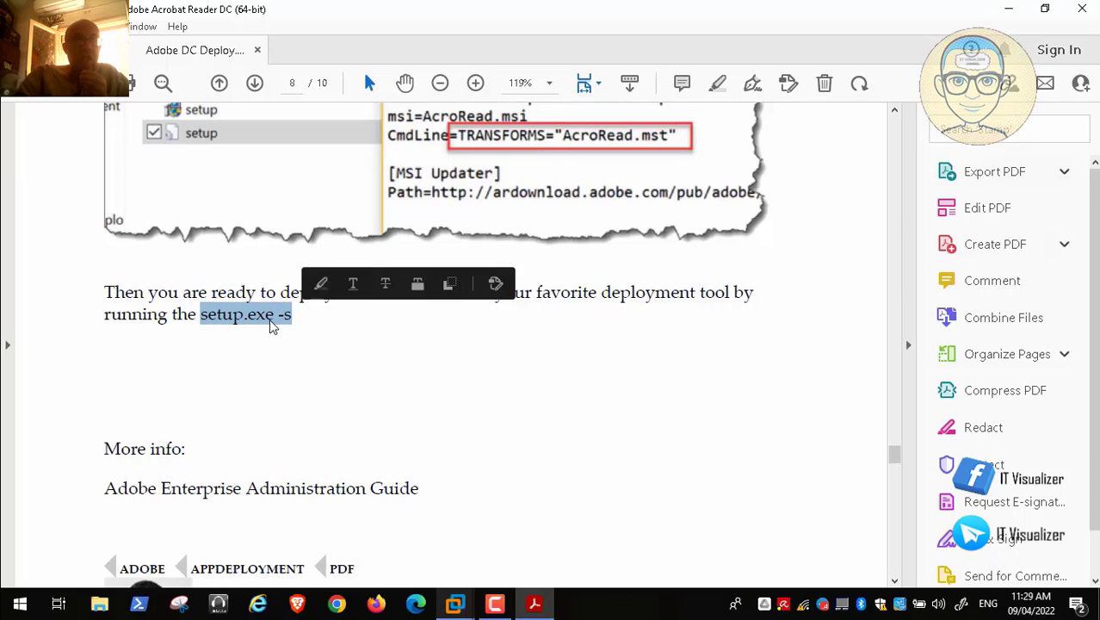
{"action": "right_click", "coordinate": [272, 326]}
{"action": "left_click", "coordinate": [274, 328]}
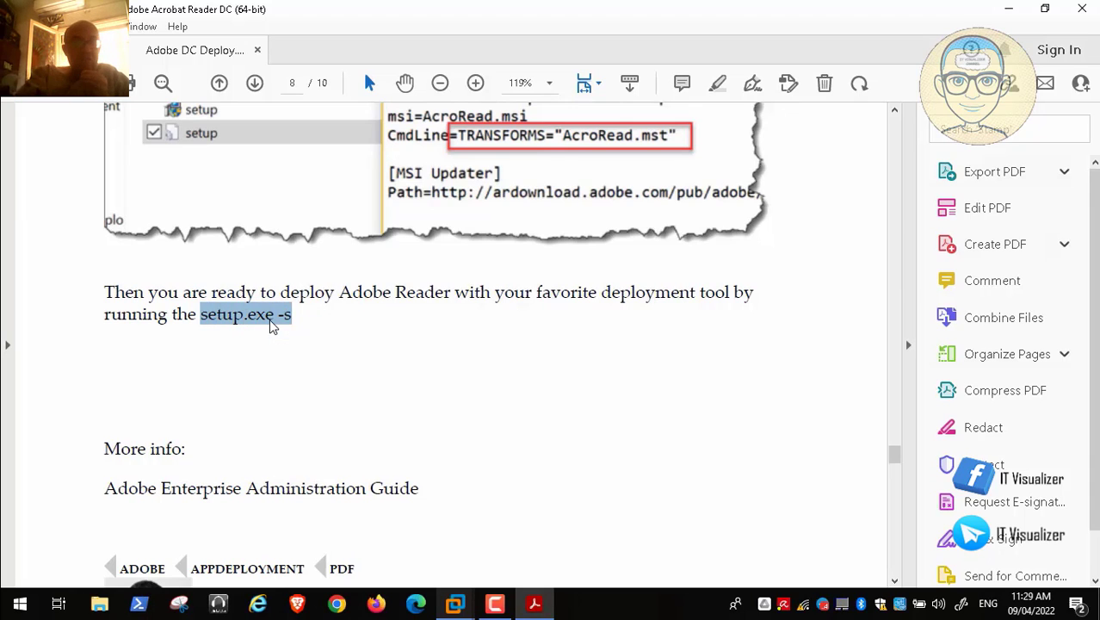
Switch back to the script in the Test virtual machine and complete its Start line with setup.exe -s.
{"action": "left_click", "coordinate": [455, 603]}
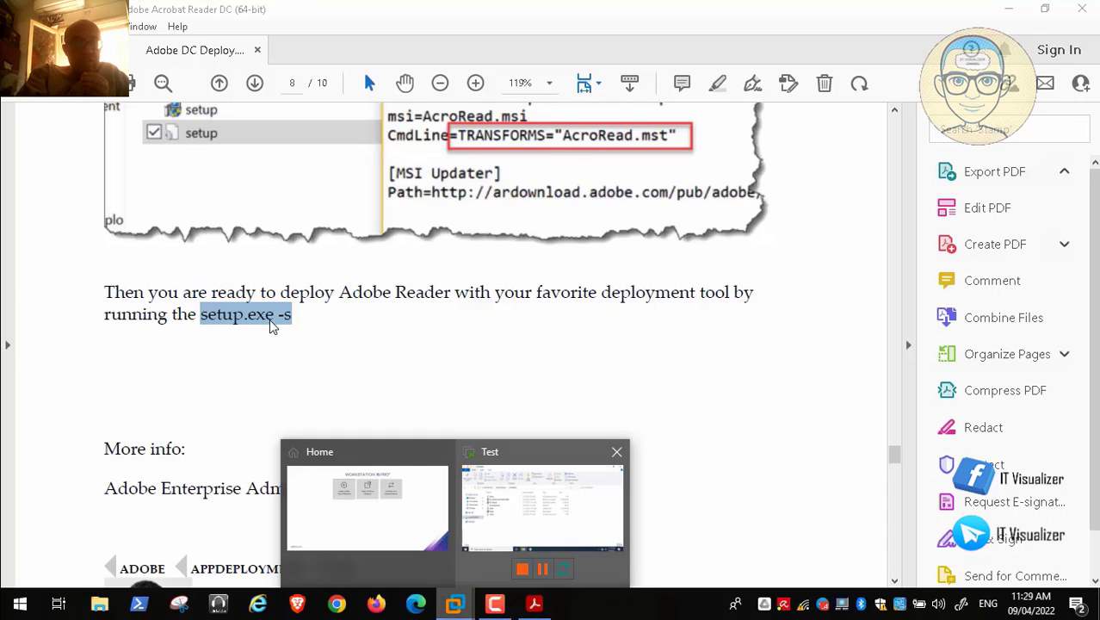
{"action": "left_click", "coordinate": [542, 508]}
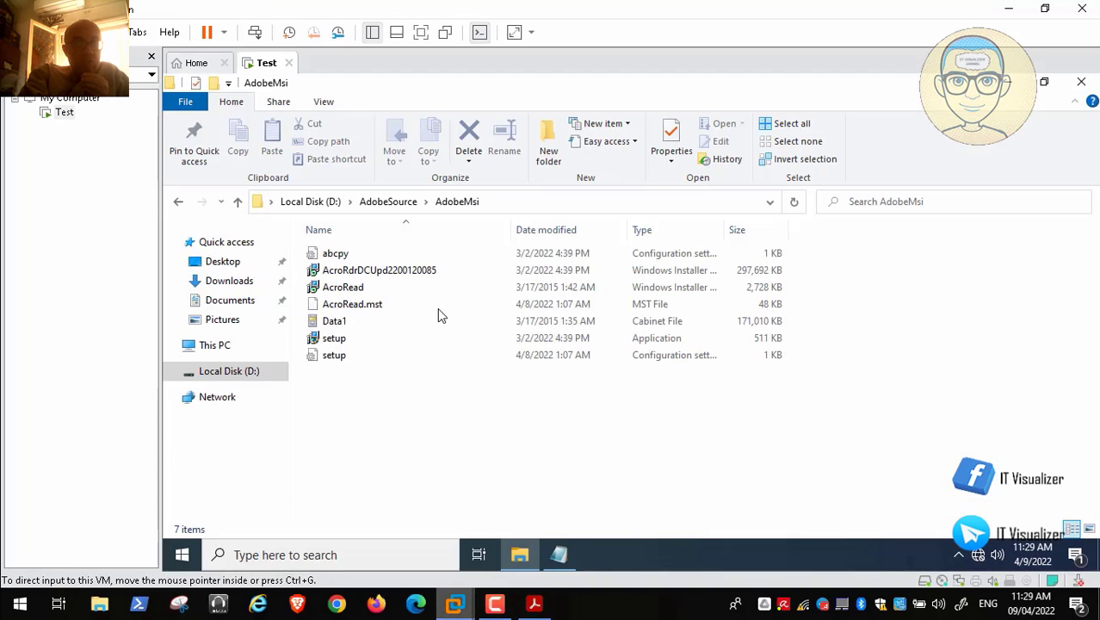
{"action": "left_click", "coordinate": [560, 555]}
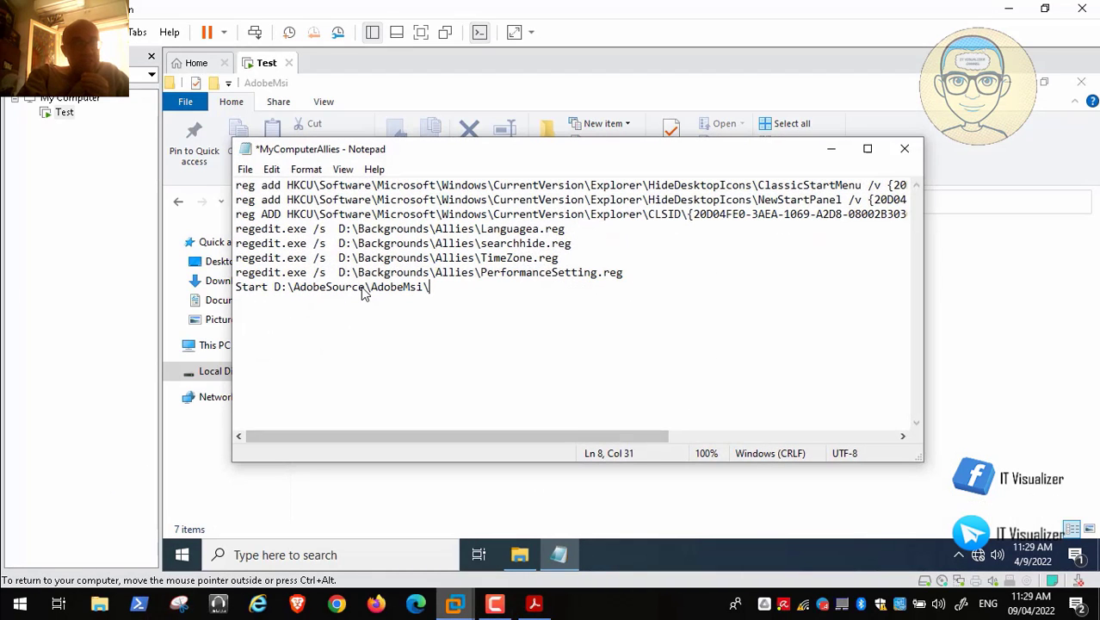
{"action": "type", "text": "setup.exe -s"}
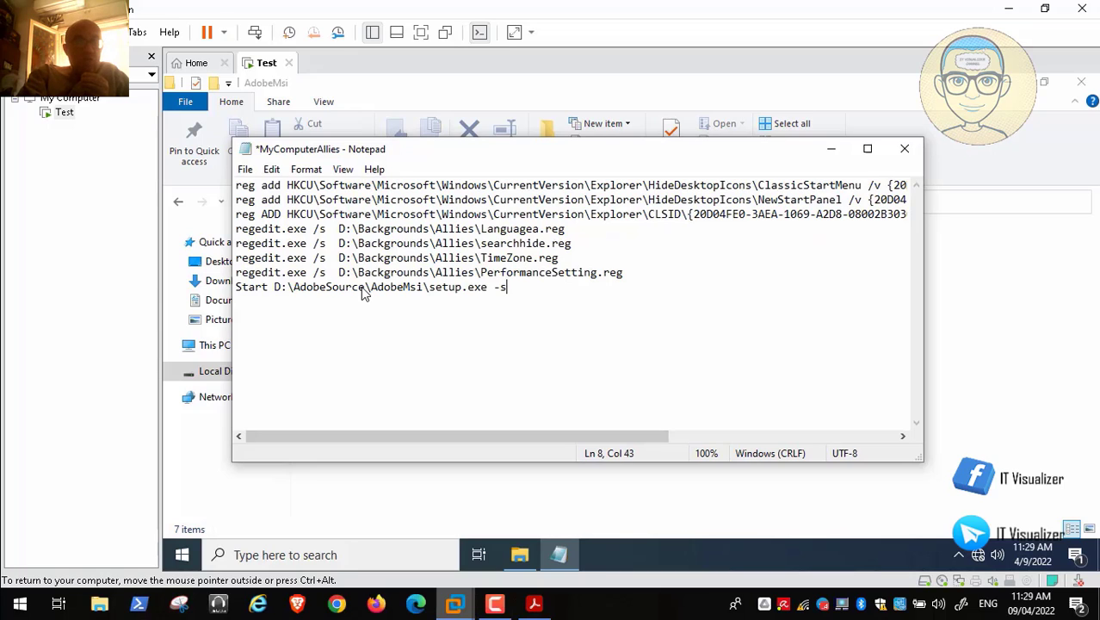
Save the MyComputerAllies script and close Notepad.
{"action": "key", "text": "alt"}
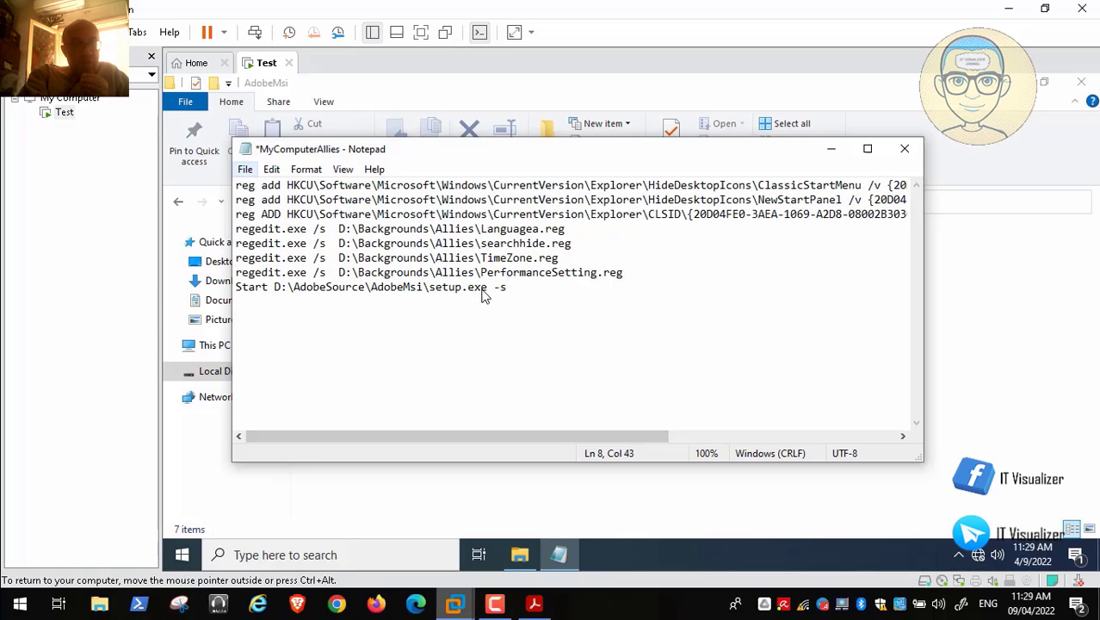
{"action": "key", "text": "Down"}
{"action": "key", "text": "Down"}
{"action": "key", "text": "Down"}
{"action": "key", "text": "Down"}
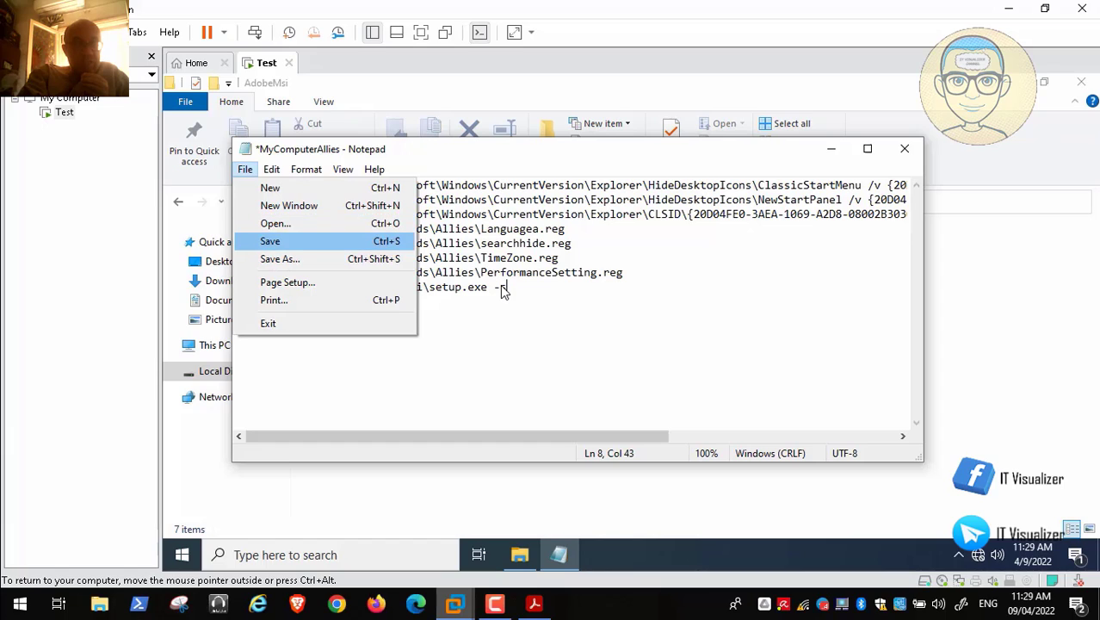
{"action": "key", "text": "Return"}
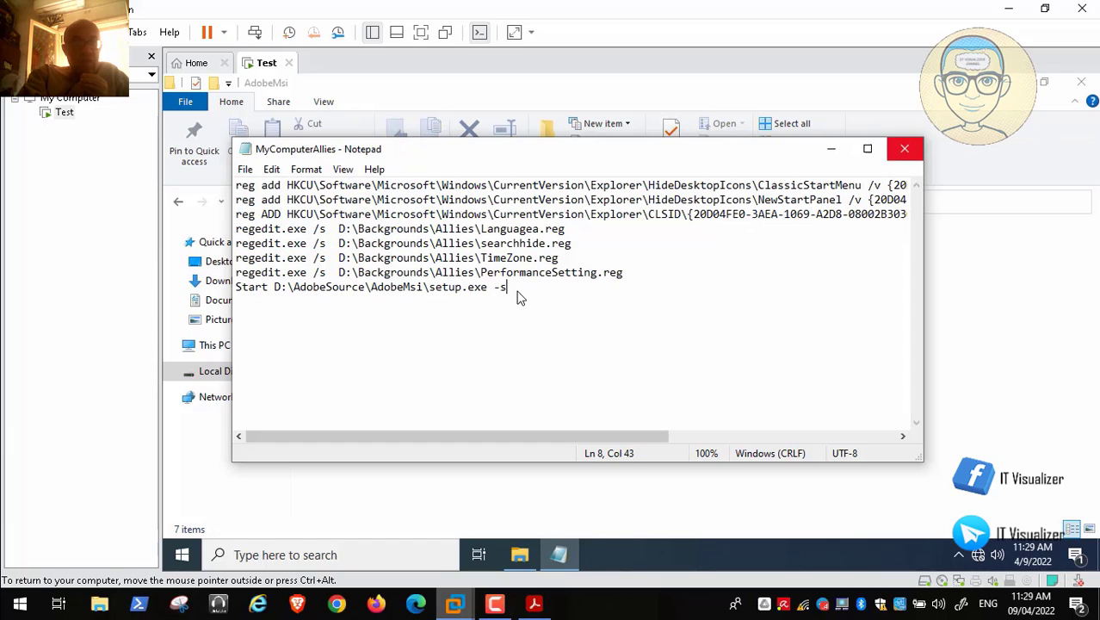
{"action": "left_click", "coordinate": [904, 149]}
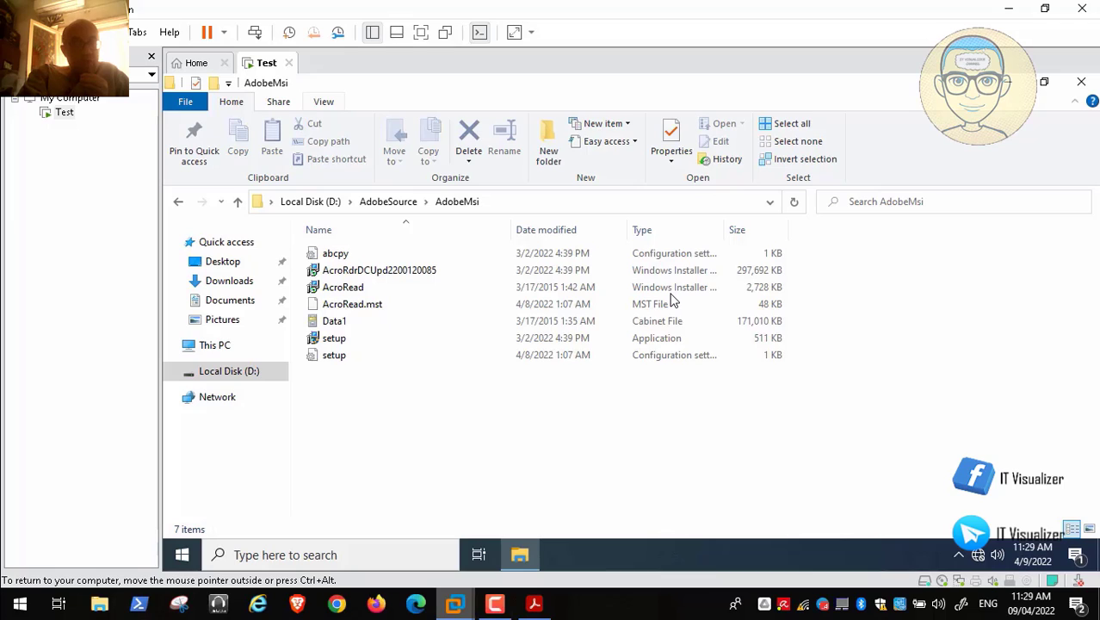
Show file name extensions in the AdobeMsi folder and close both the folder window and the deployment PDF.
{"action": "left_click", "coordinate": [324, 102]}
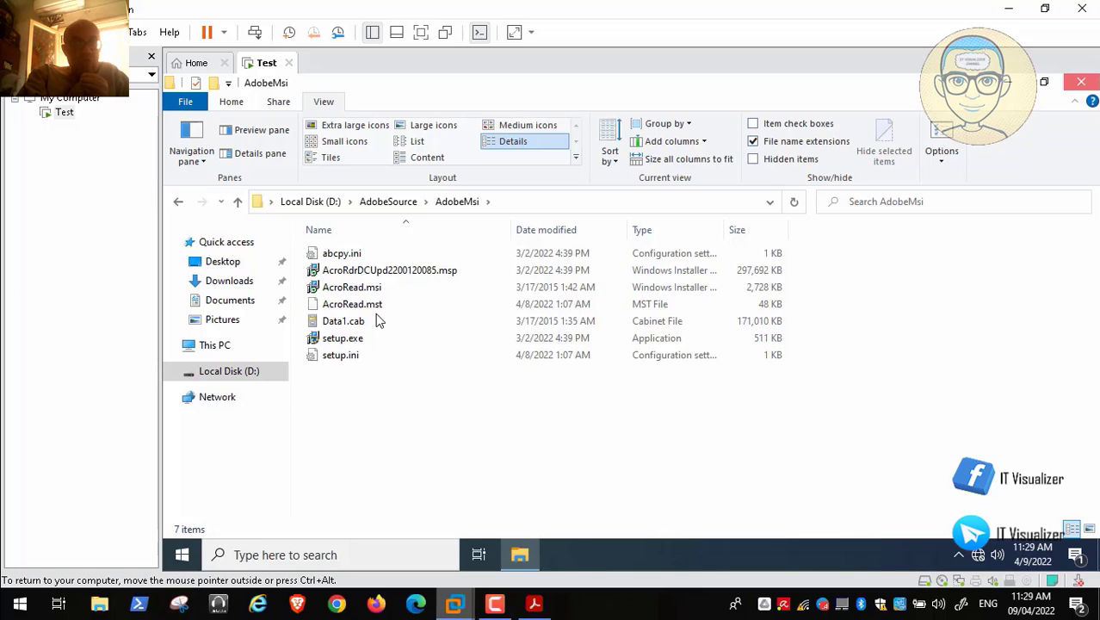
{"action": "key", "text": "alt+F4"}
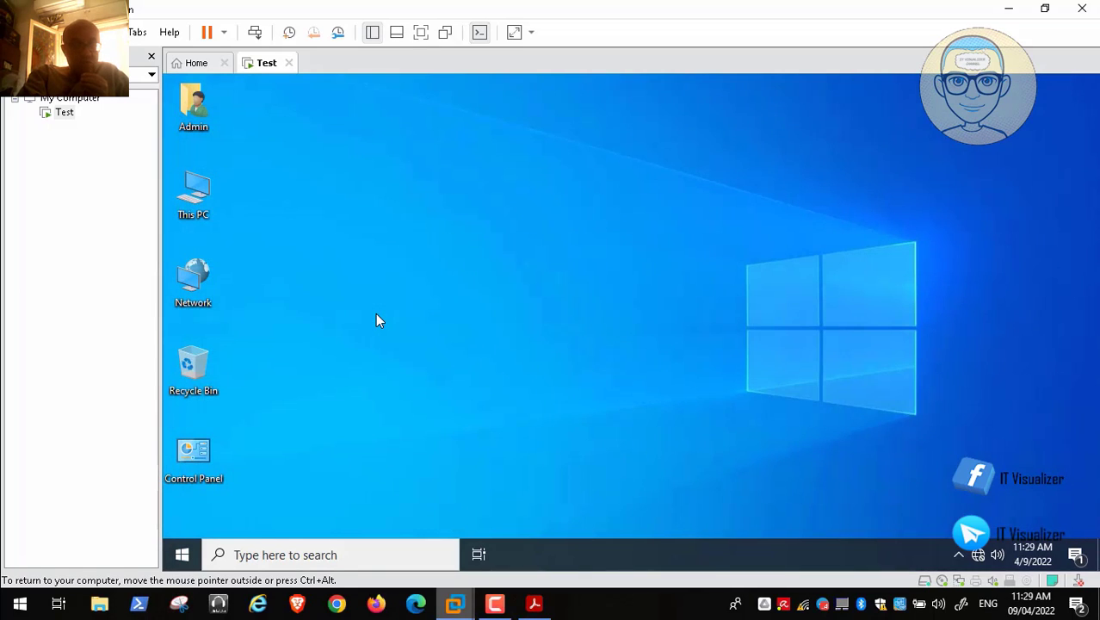
{"action": "left_click", "coordinate": [535, 604]}
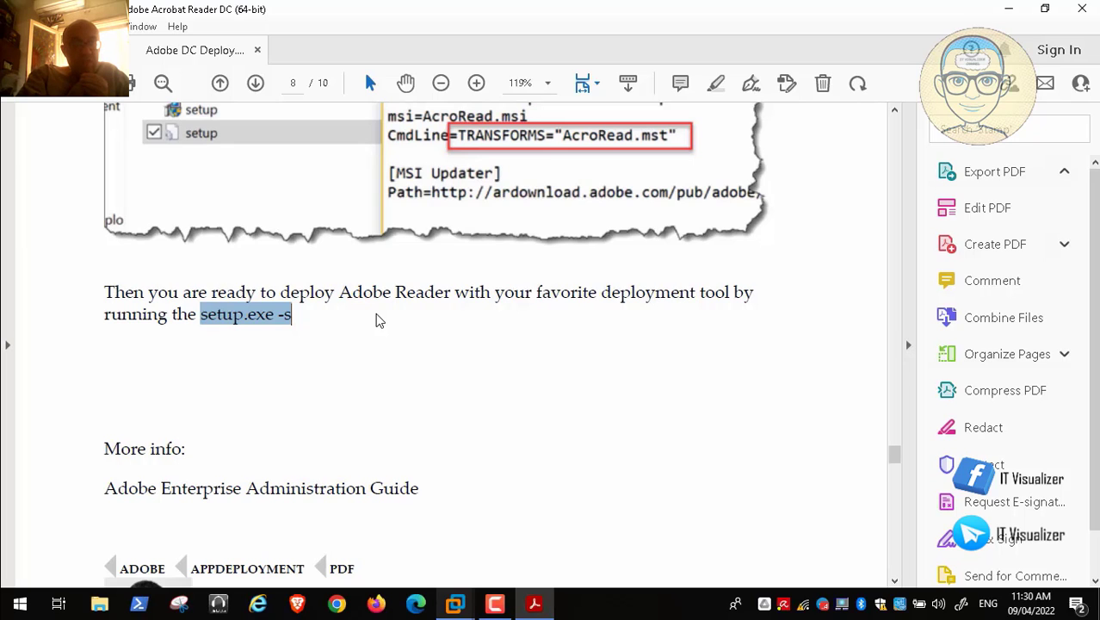
{"action": "left_click", "coordinate": [455, 604]}
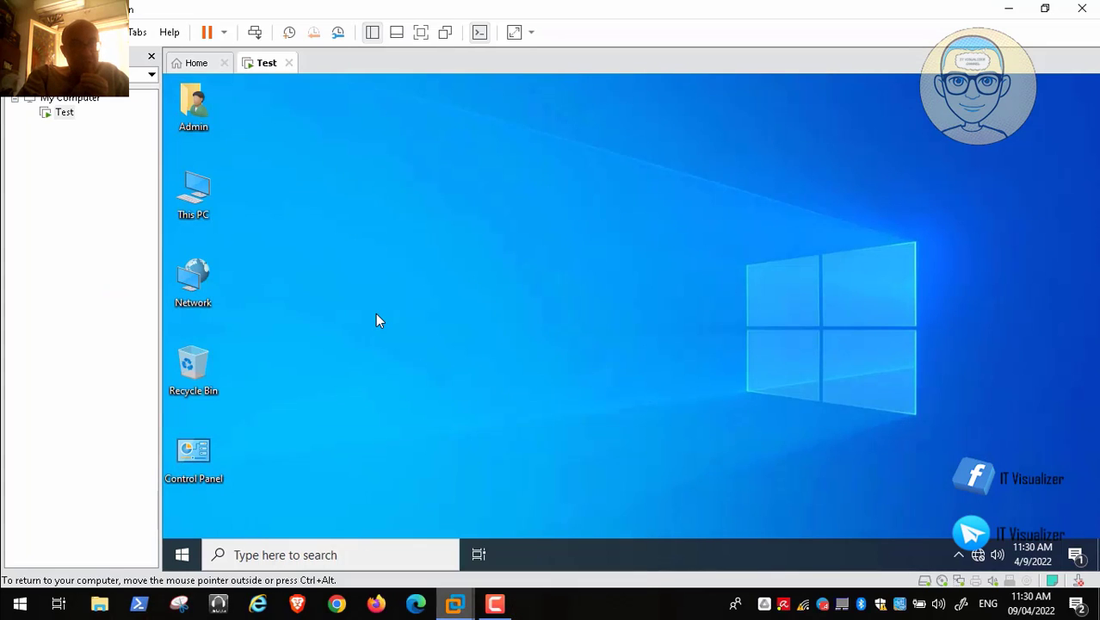
Open Control Panel in the Test virtual machine and view its items as small icons.
{"action": "left_click", "coordinate": [376, 314]}
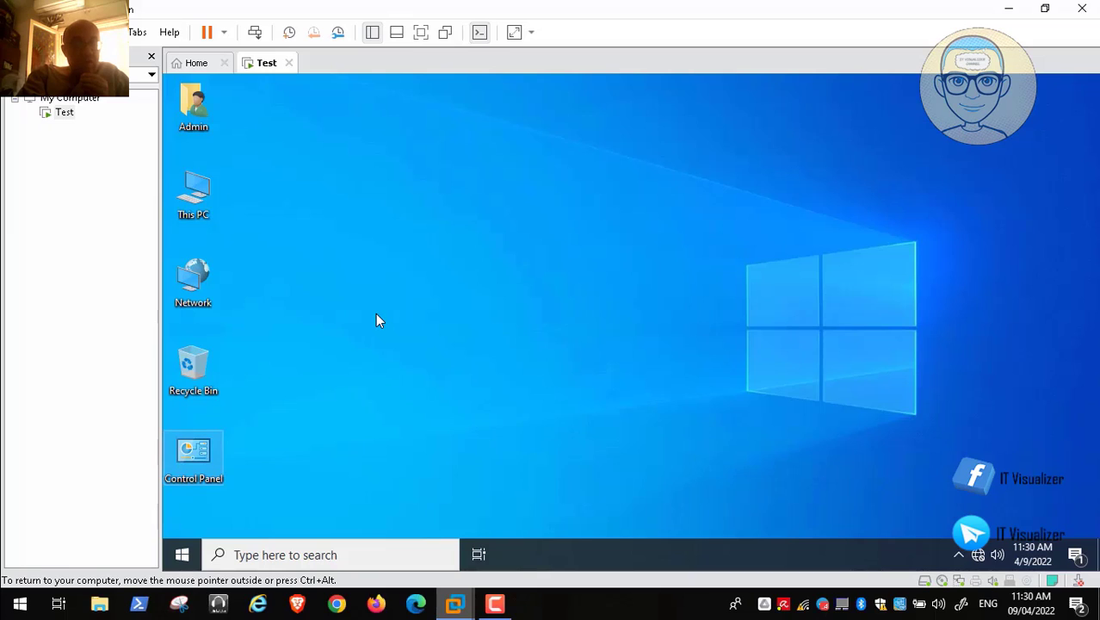
{"action": "key", "text": "Return"}
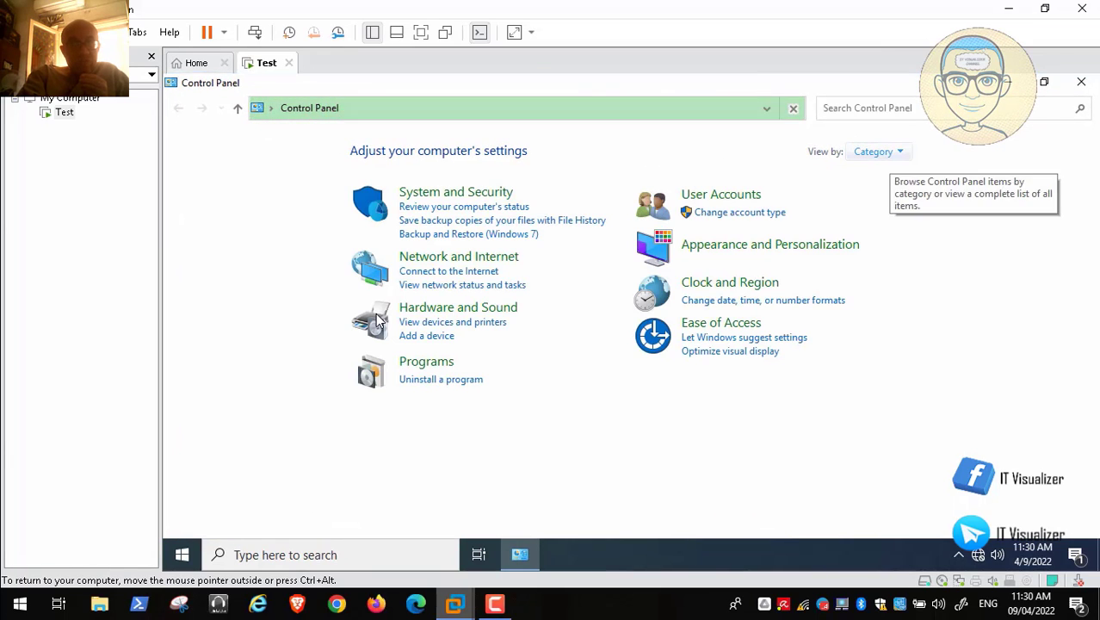
{"action": "left_click", "coordinate": [879, 152]}
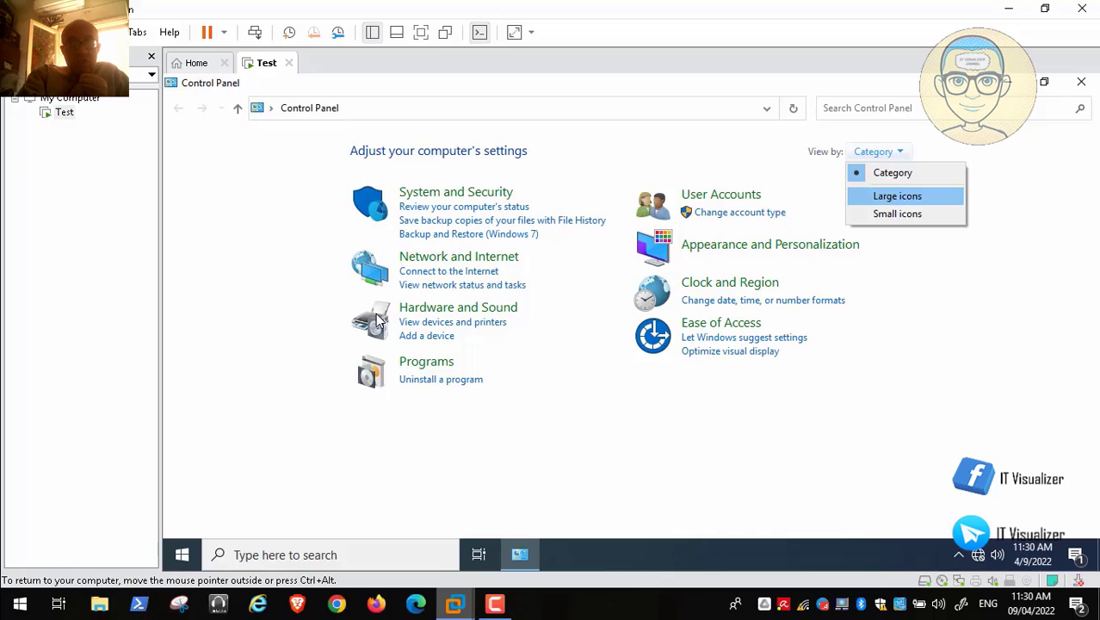
{"action": "left_click", "coordinate": [897, 214]}
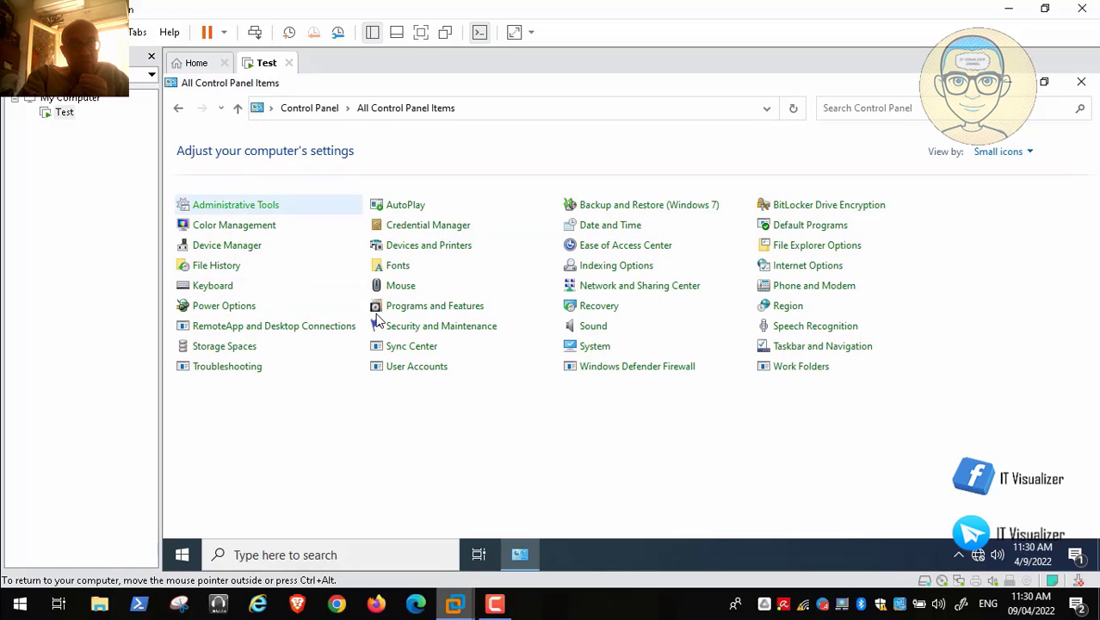
Open Task Scheduler from Administrative Tools and close the Administrative Tools and Control Panel windows.
{"action": "left_click", "coordinate": [236, 205]}
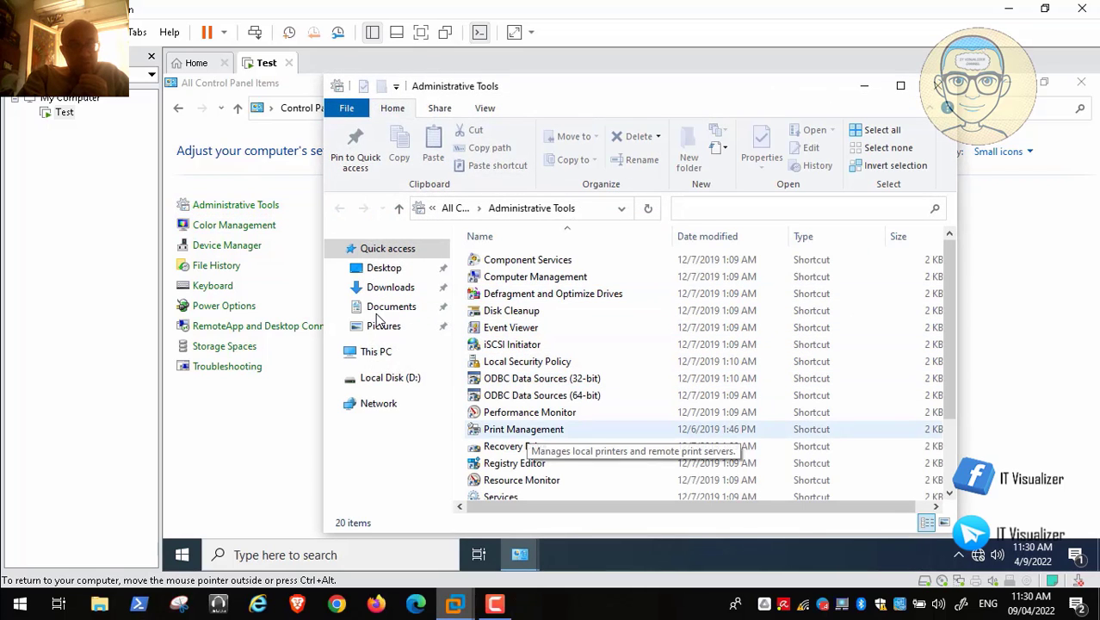
{"action": "scroll", "coordinate": [934, 464], "scroll_direction": "down", "scroll_amount": 2}
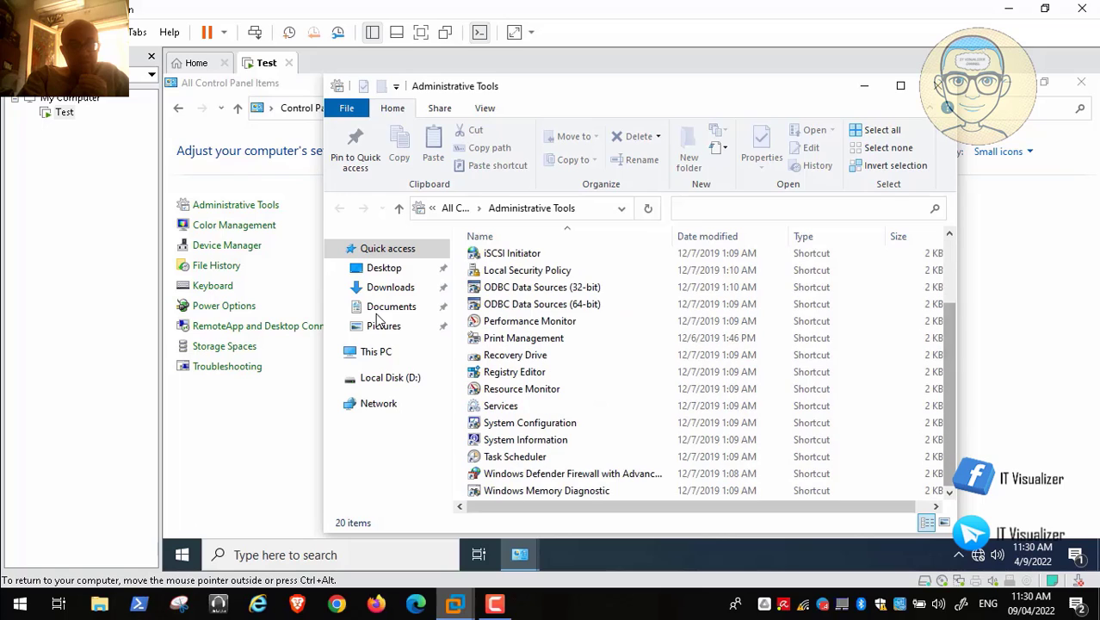
{"action": "left_click", "coordinate": [515, 456]}
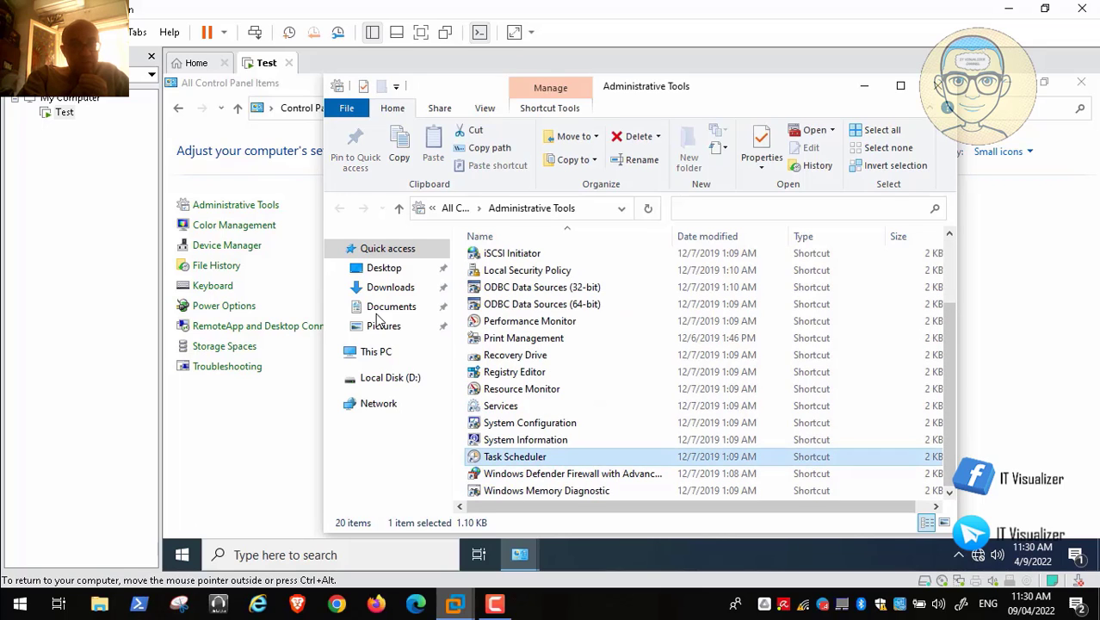
{"action": "key", "text": "alt+F4"}
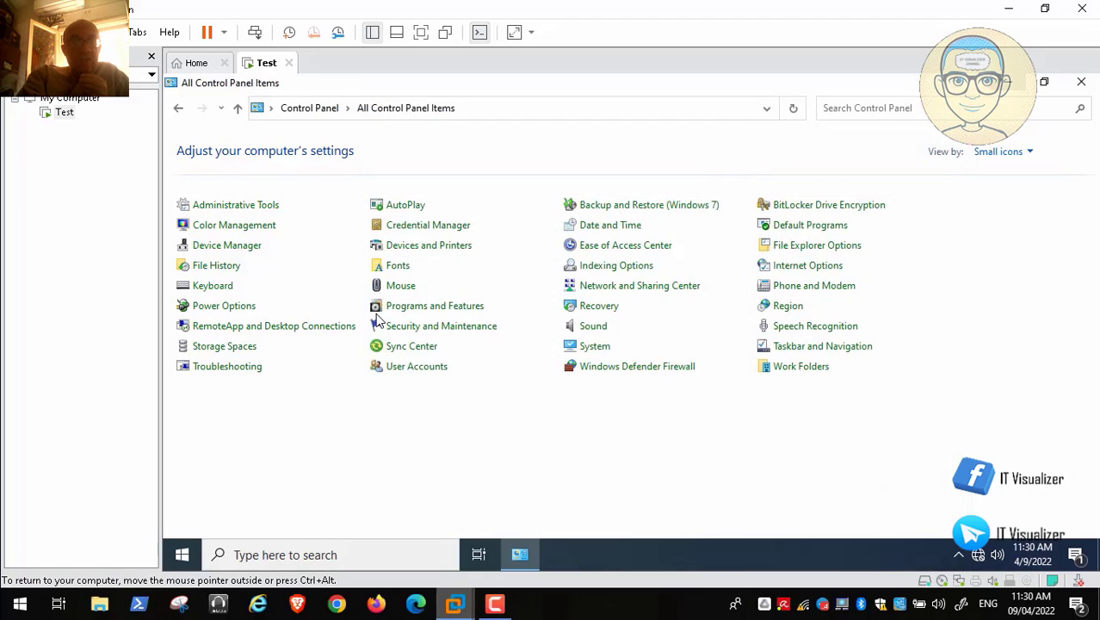
{"action": "key", "text": "alt+F4"}
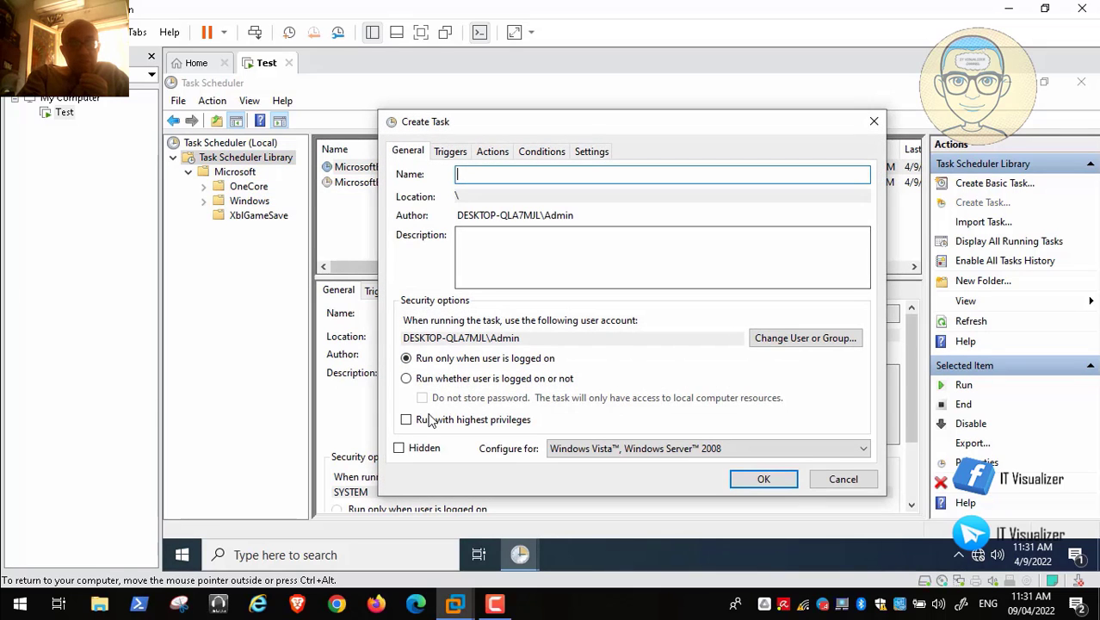
{"action": "mouse_move", "coordinate": [121, 598]}
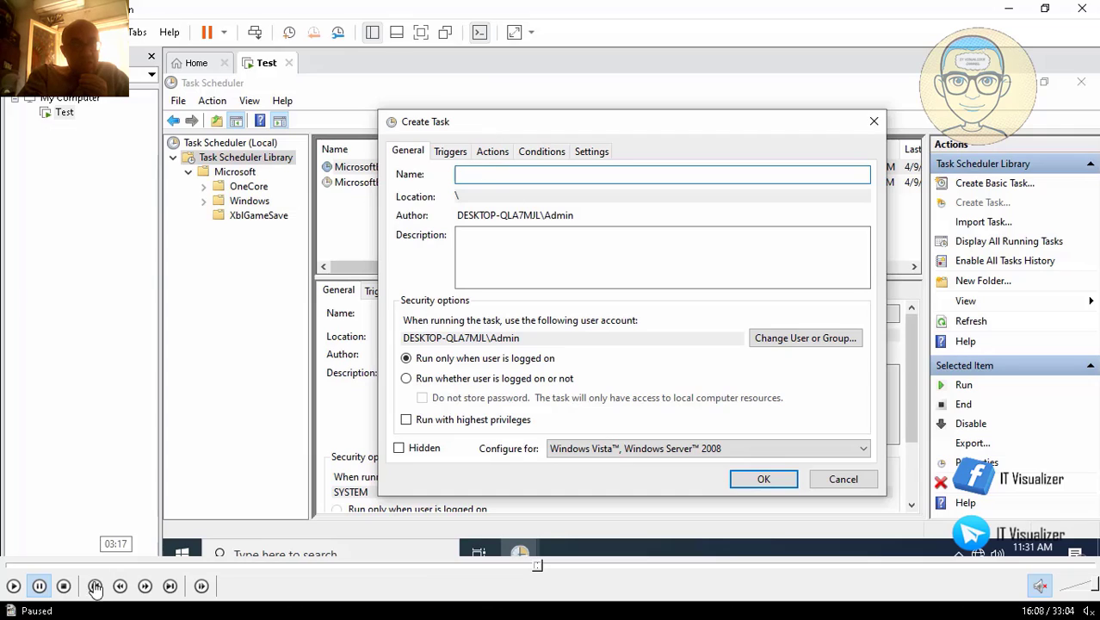
{"action": "left_click", "coordinate": [14, 587]}
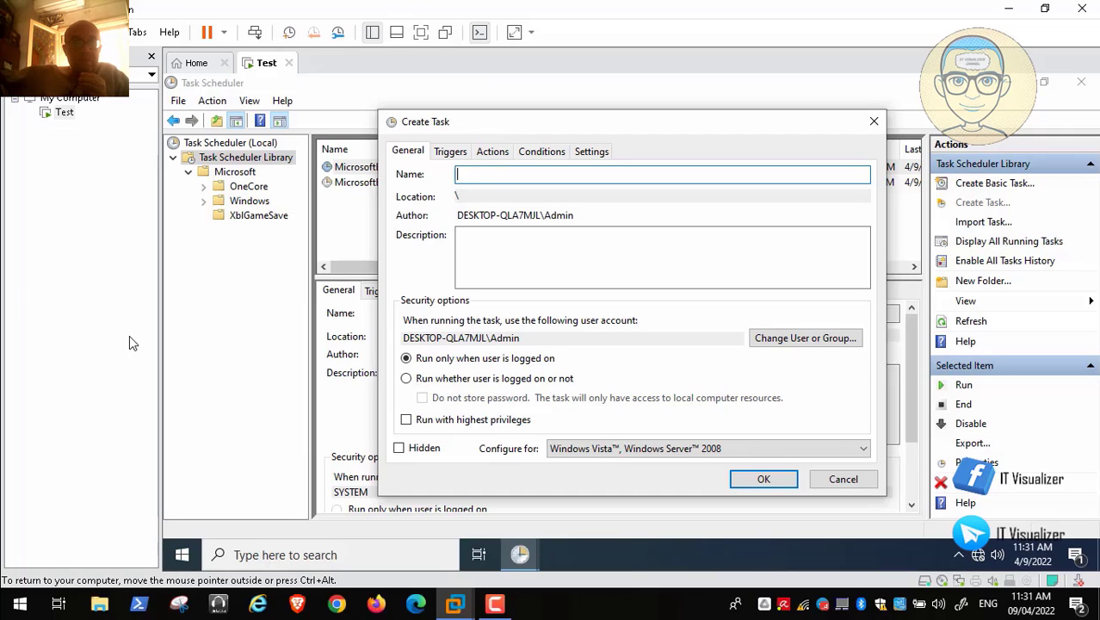
Name the new task Login Script and set it to run with highest privileges.
{"action": "type", "text": "Login"}
{"action": "type", "text": "Sc"}
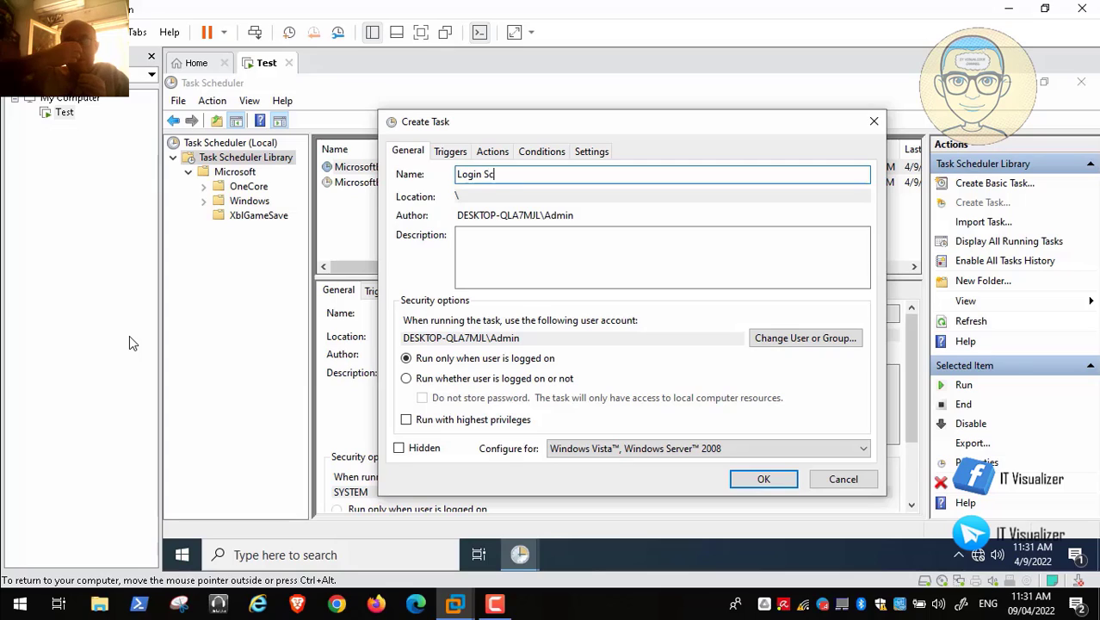
{"action": "type", "text": "ript"}
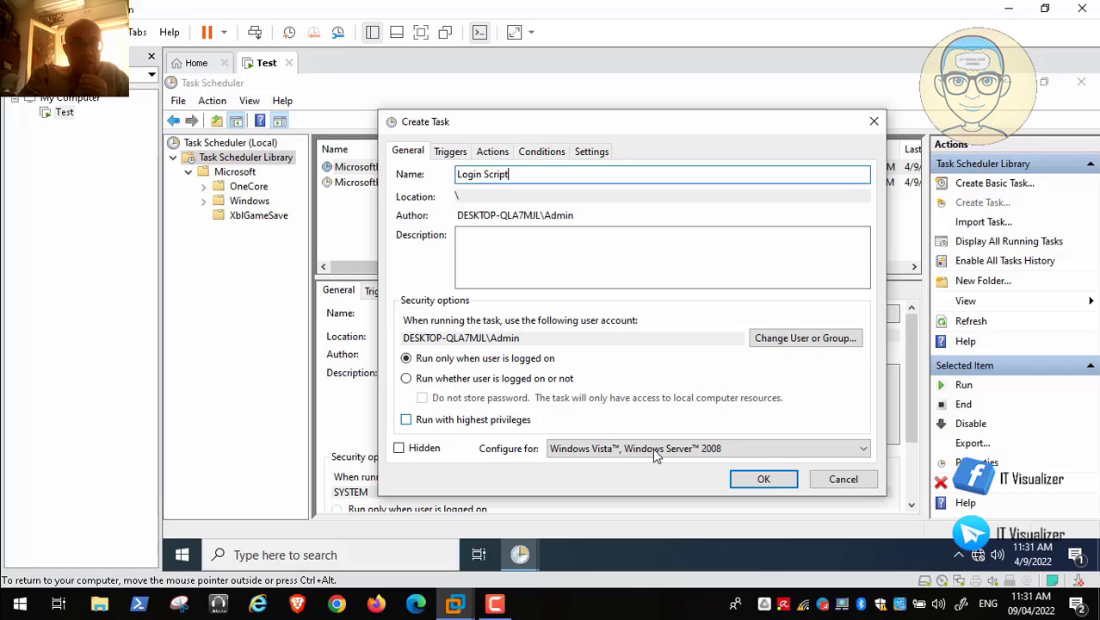
{"action": "left_click", "coordinate": [407, 420]}
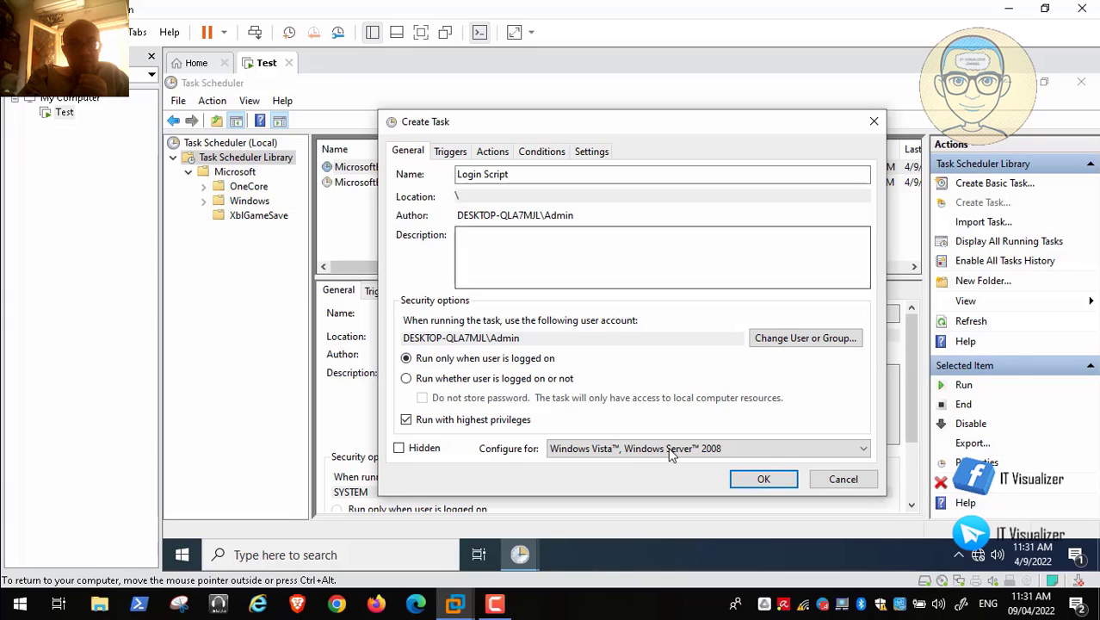
Configure the Login Script task for Windows 10.
{"action": "left_click", "coordinate": [671, 449]}
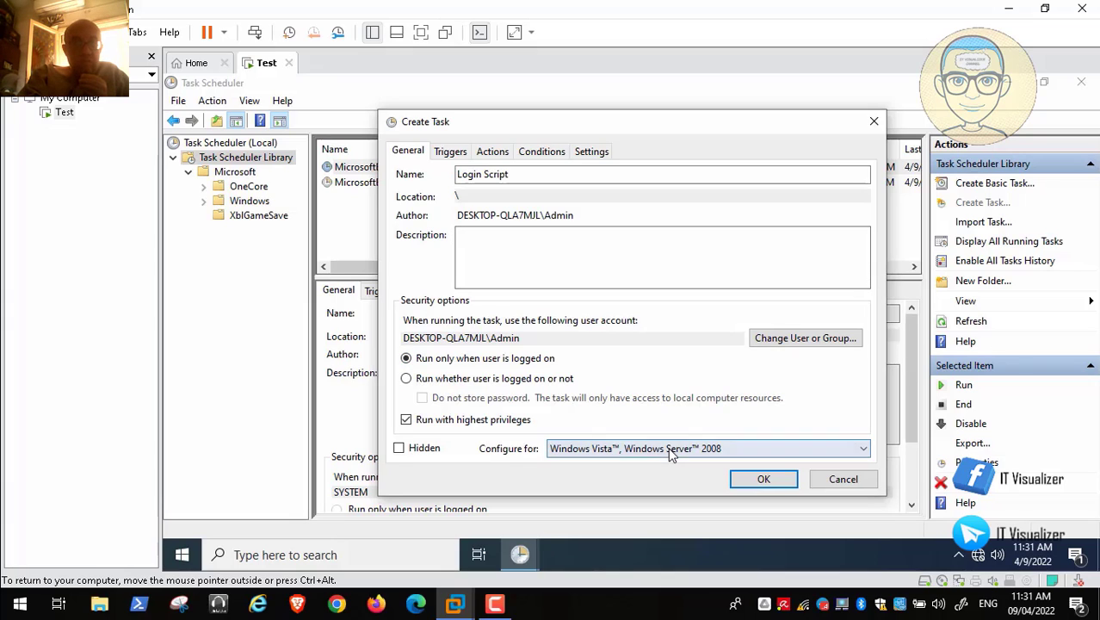
{"action": "key", "text": "Up"}
{"action": "key", "text": "Up"}
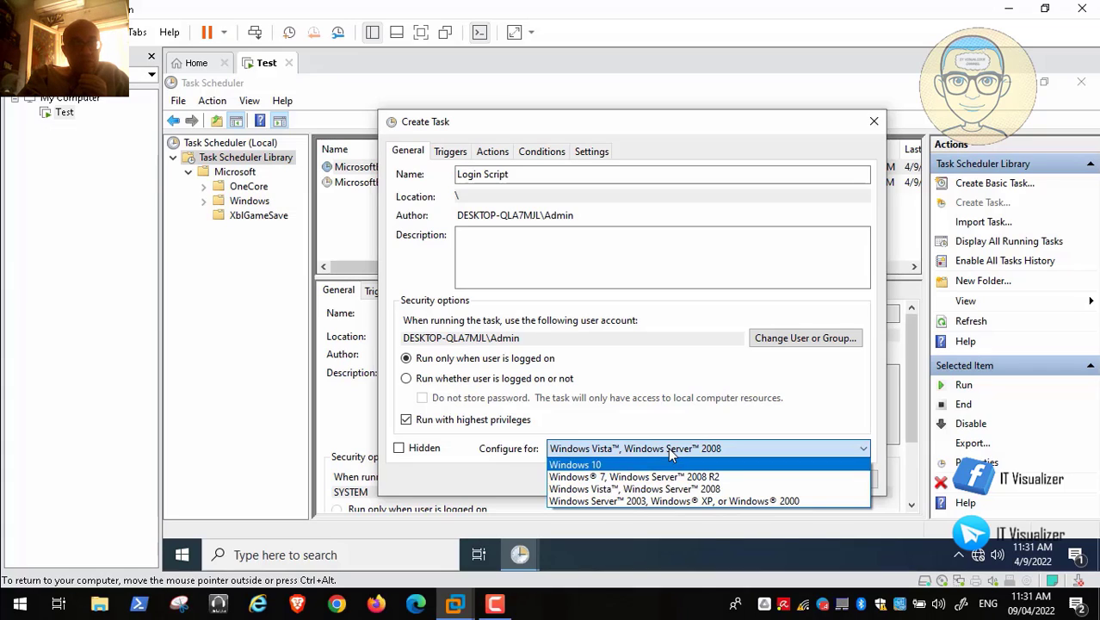
{"action": "key", "text": "Return"}
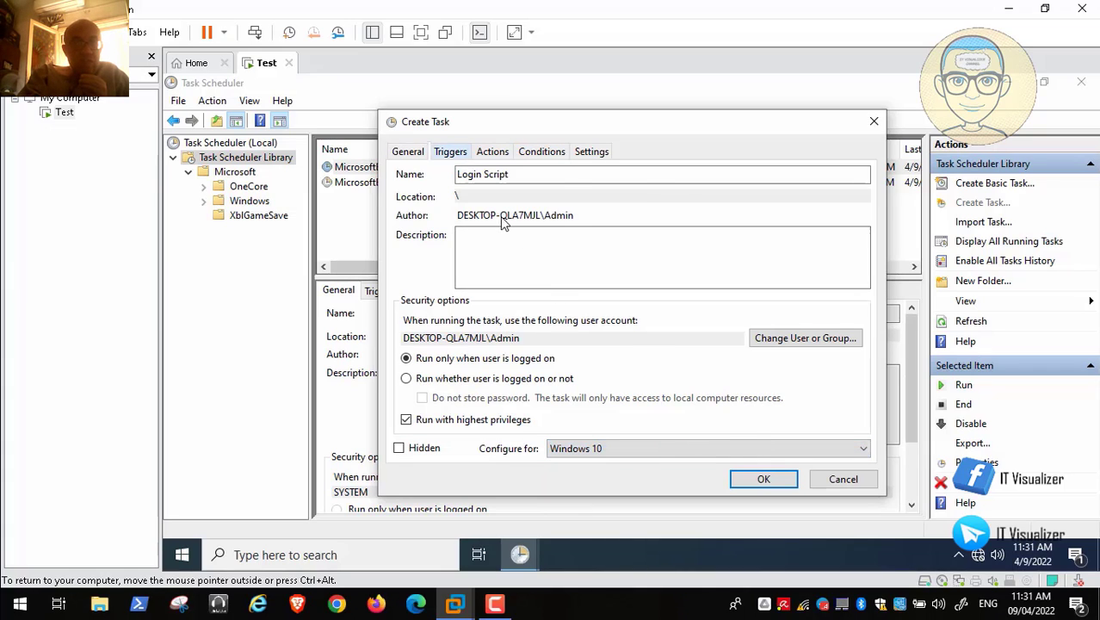
Add a trigger that begins the Login Script task on a daily schedule, recurring every 1 day.
{"action": "left_click", "coordinate": [450, 151]}
{"action": "left_click", "coordinate": [435, 440]}
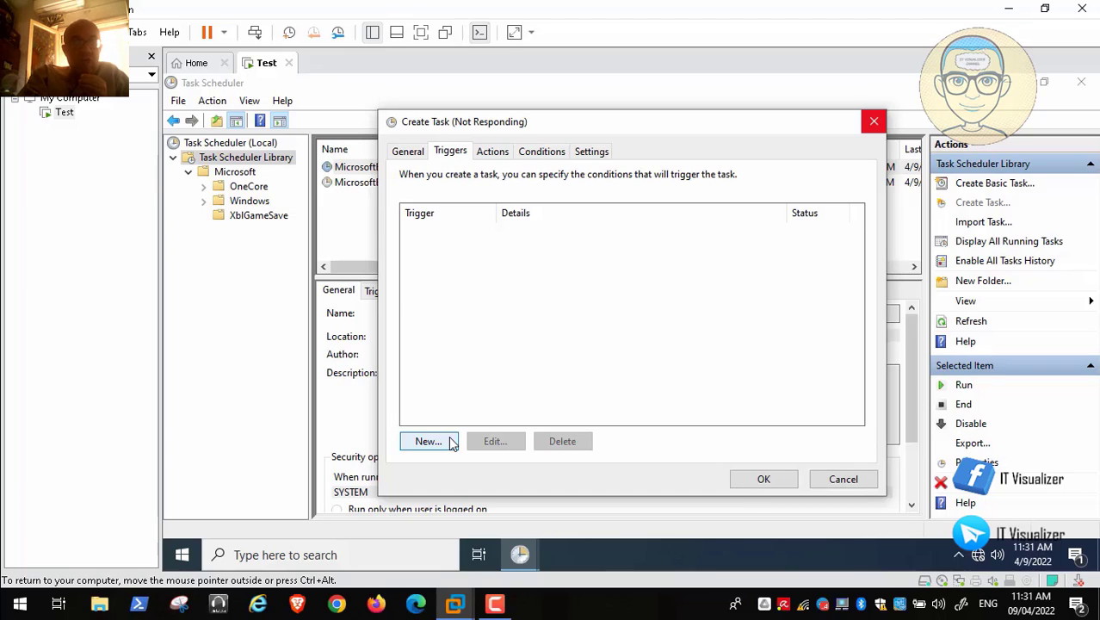
{"action": "left_click", "coordinate": [495, 603]}
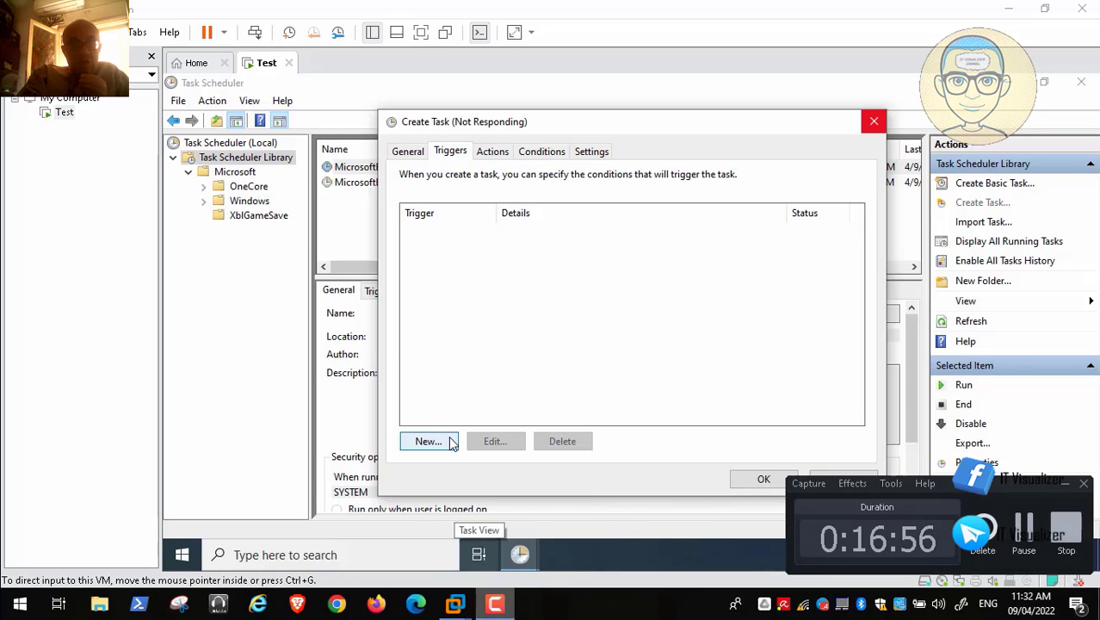
{"action": "left_click", "coordinate": [452, 443]}
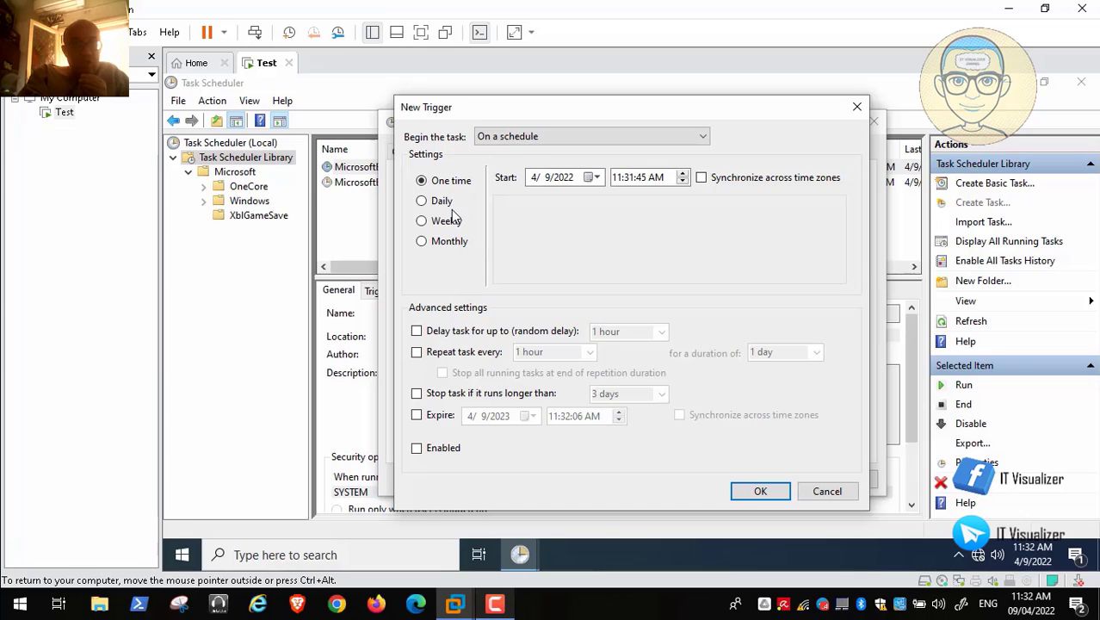
{"action": "mouse_move", "coordinate": [143, 582]}
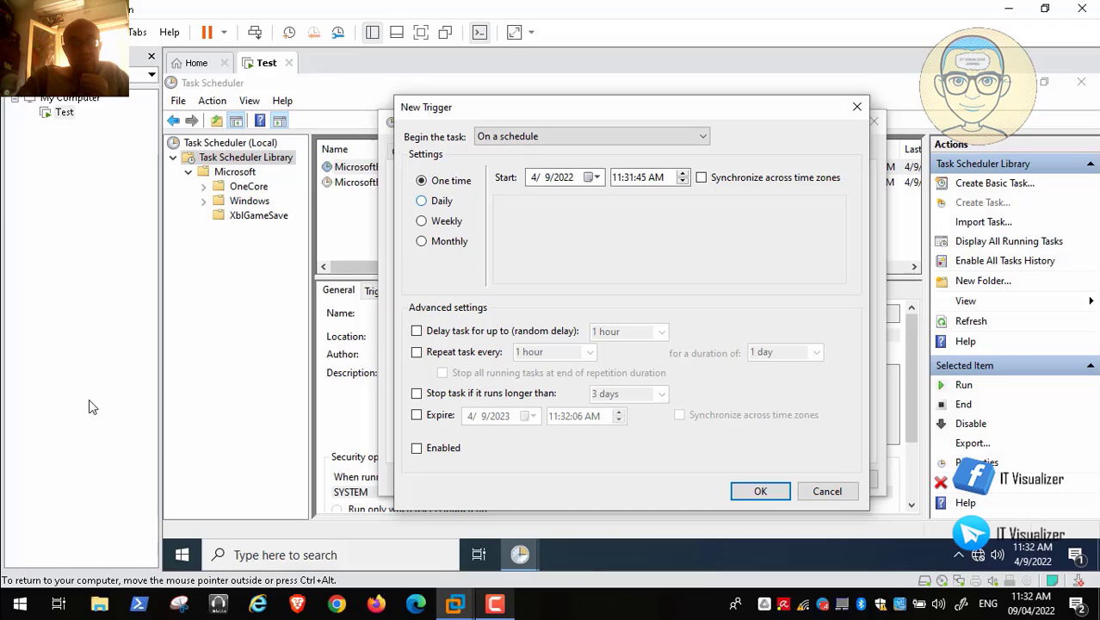
{"action": "left_click", "coordinate": [421, 200]}
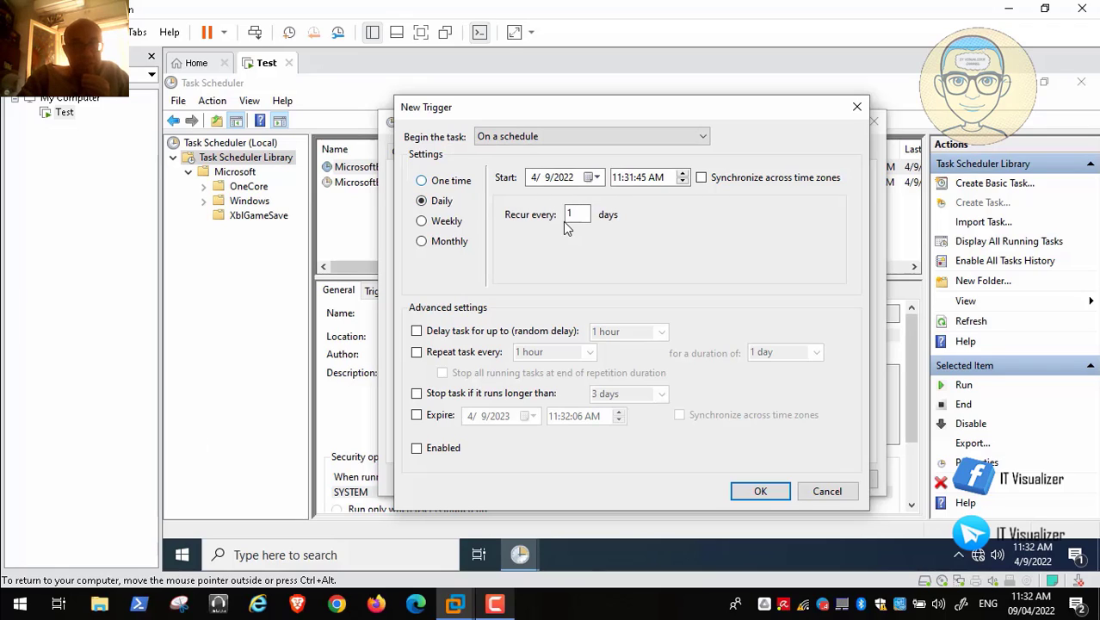
{"action": "key", "text": "Tab"}
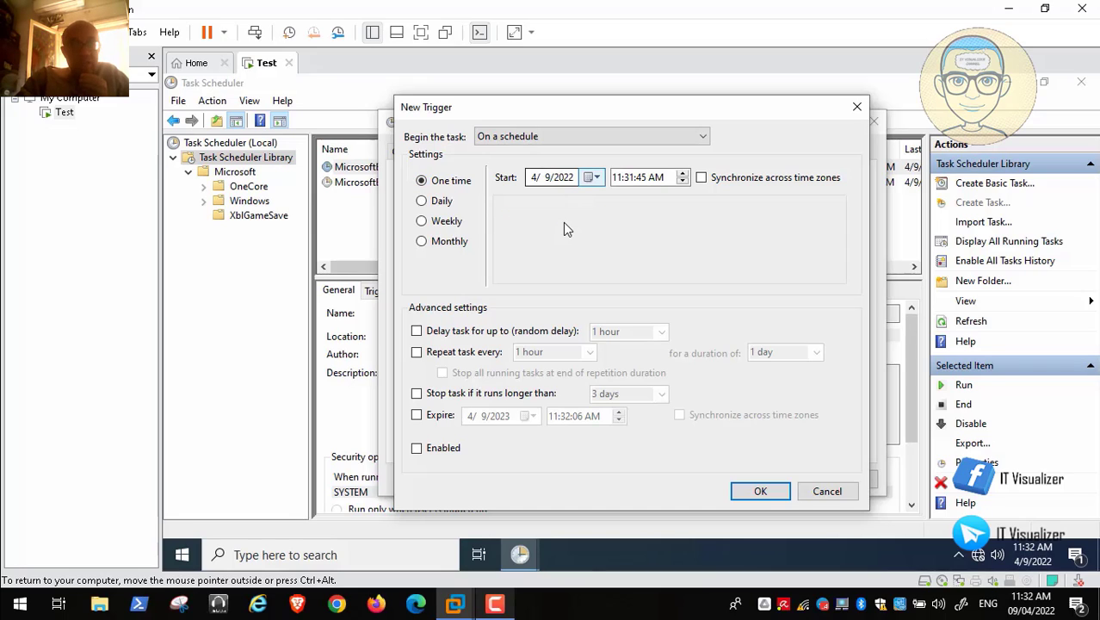
{"action": "key", "text": "Tab"}
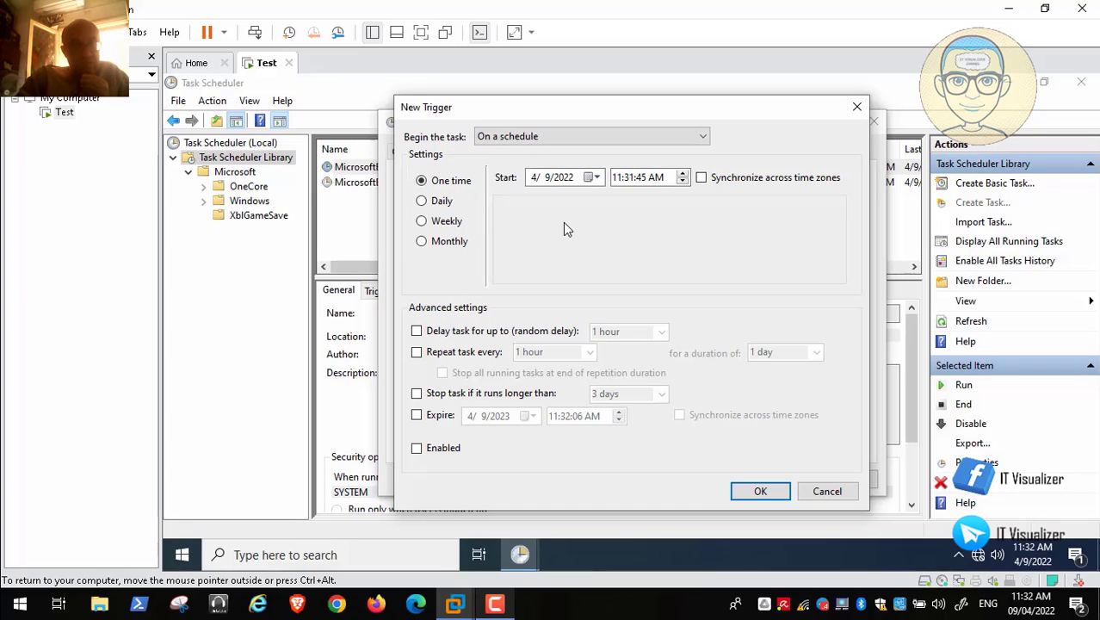
{"action": "left_click", "coordinate": [422, 201]}
{"action": "left_click", "coordinate": [761, 490]}
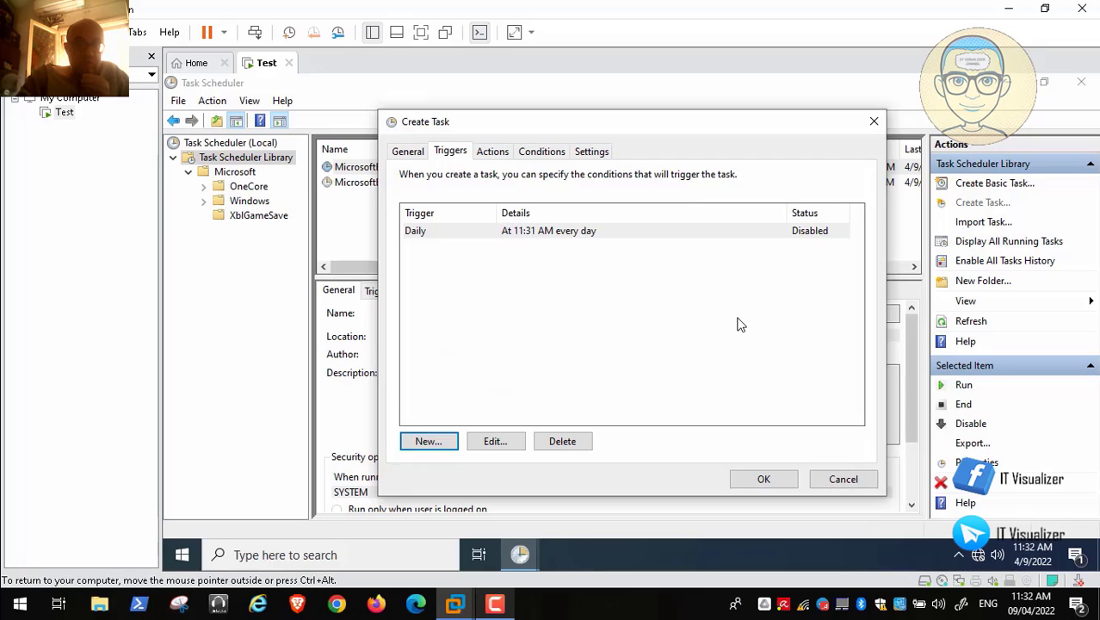
Add a Start a program action to the task that runs D:\Login Scripts\MyComputerAllies.bat, leaving arguments and start location blank.
{"action": "left_click", "coordinate": [494, 152]}
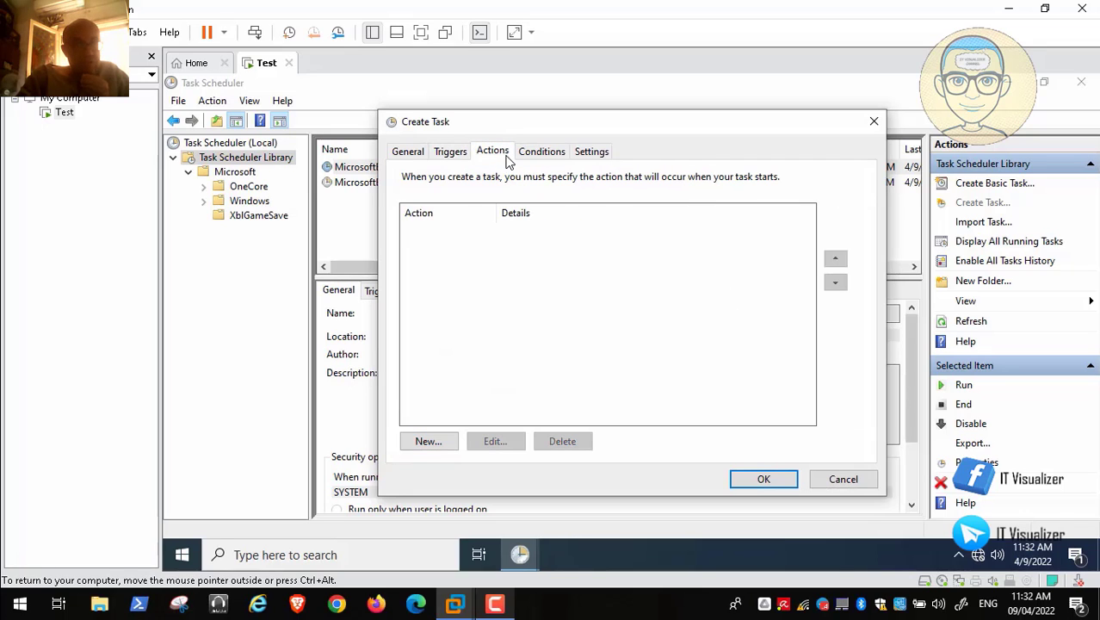
{"action": "left_click", "coordinate": [428, 441]}
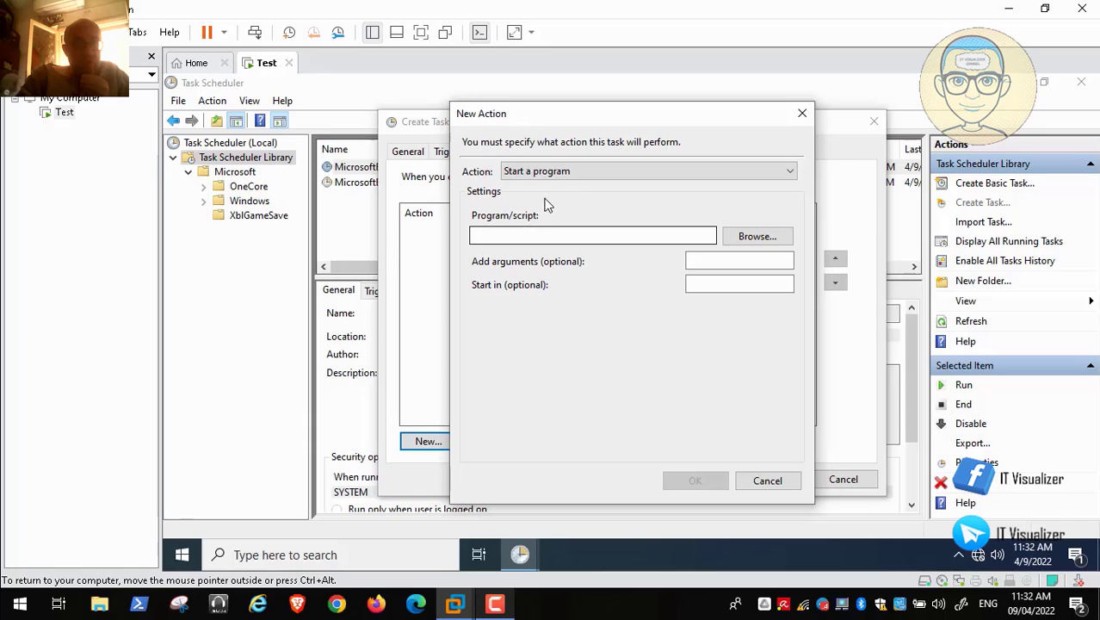
{"action": "left_click", "coordinate": [764, 239]}
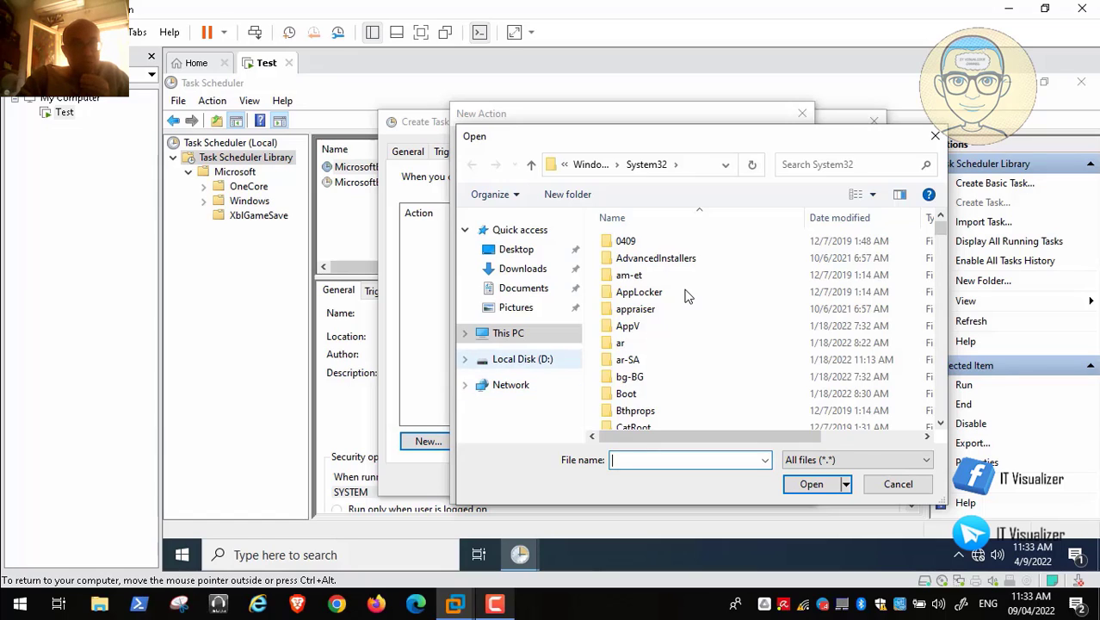
{"action": "left_click", "coordinate": [522, 359]}
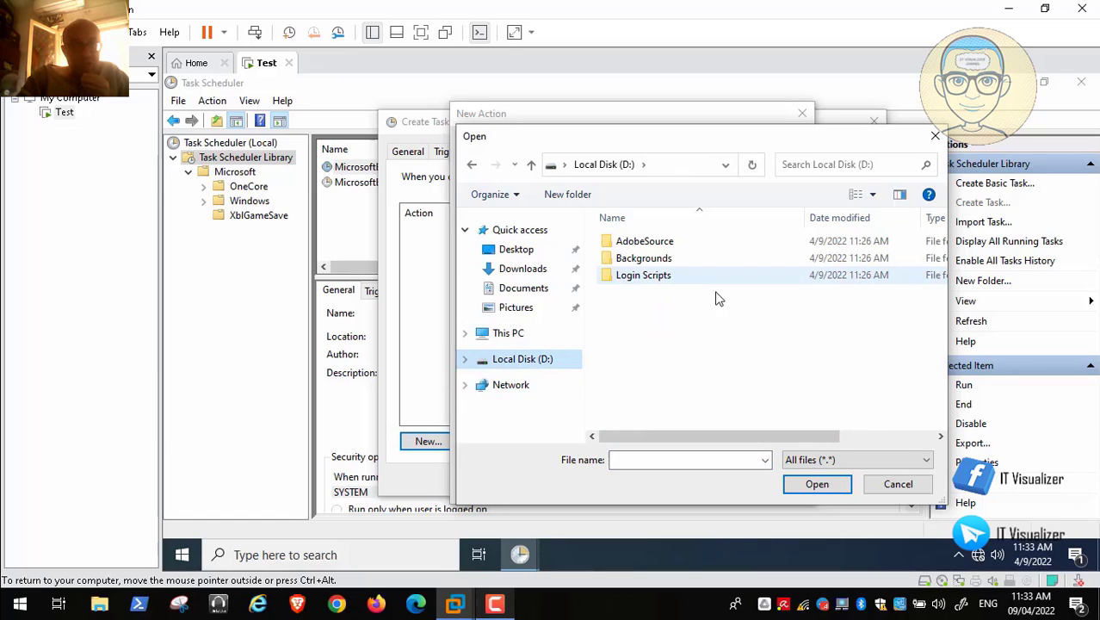
{"action": "left_click", "coordinate": [668, 275]}
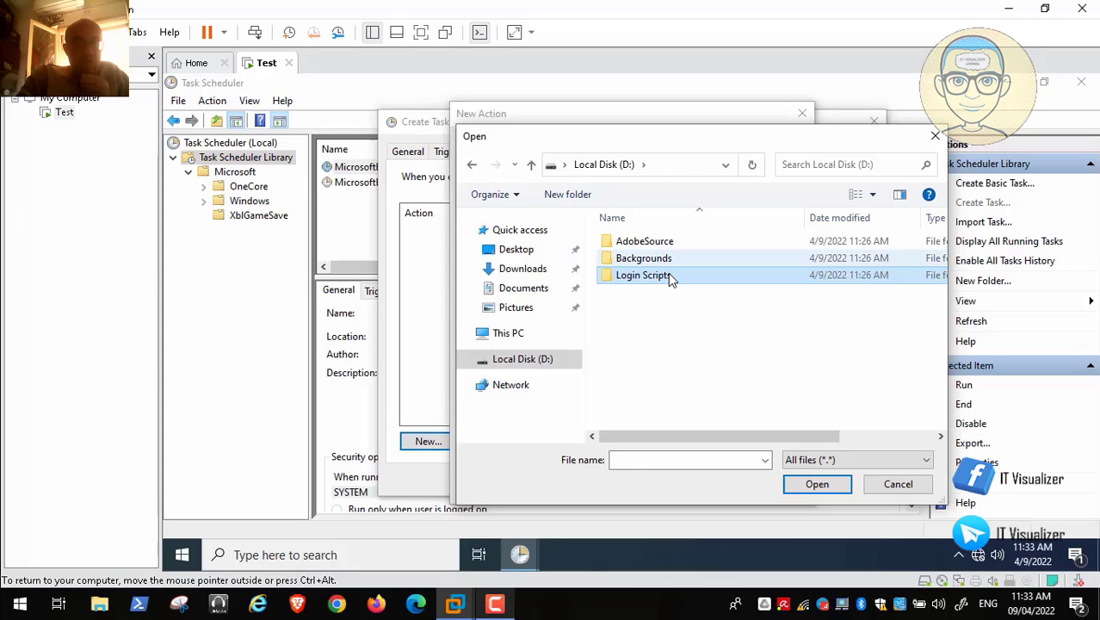
{"action": "key", "text": "Return"}
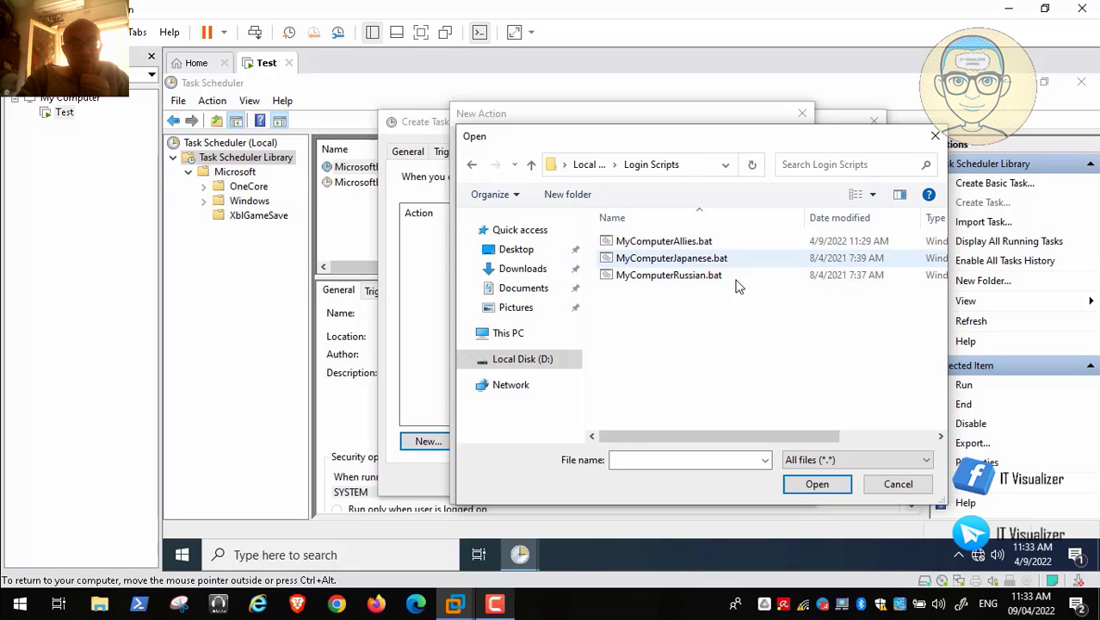
{"action": "left_click", "coordinate": [671, 243]}
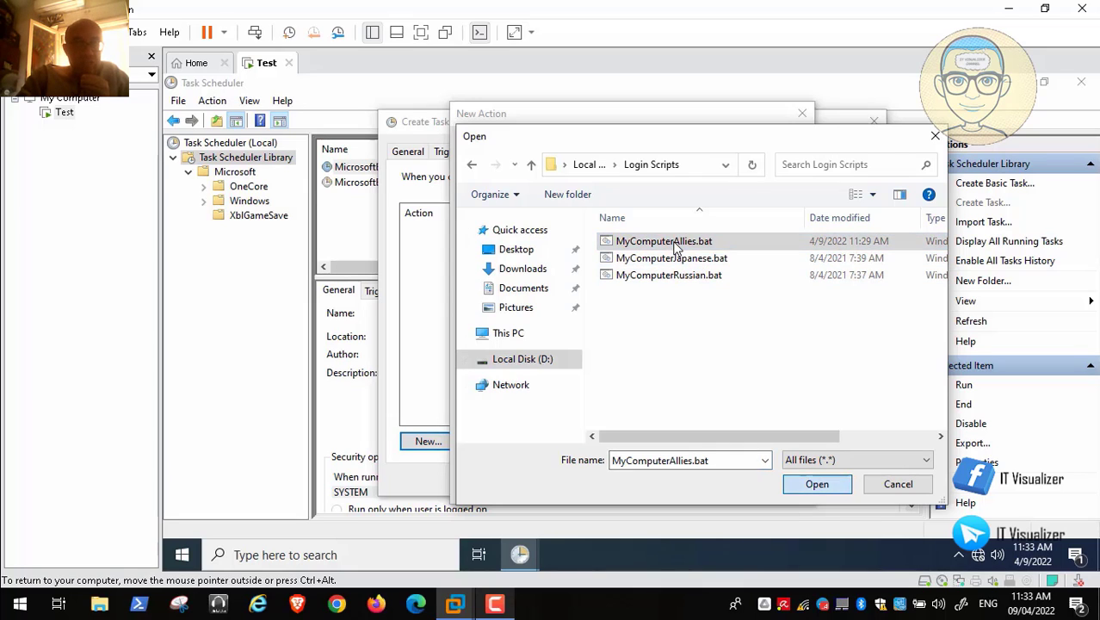
{"action": "double_click", "coordinate": [674, 245]}
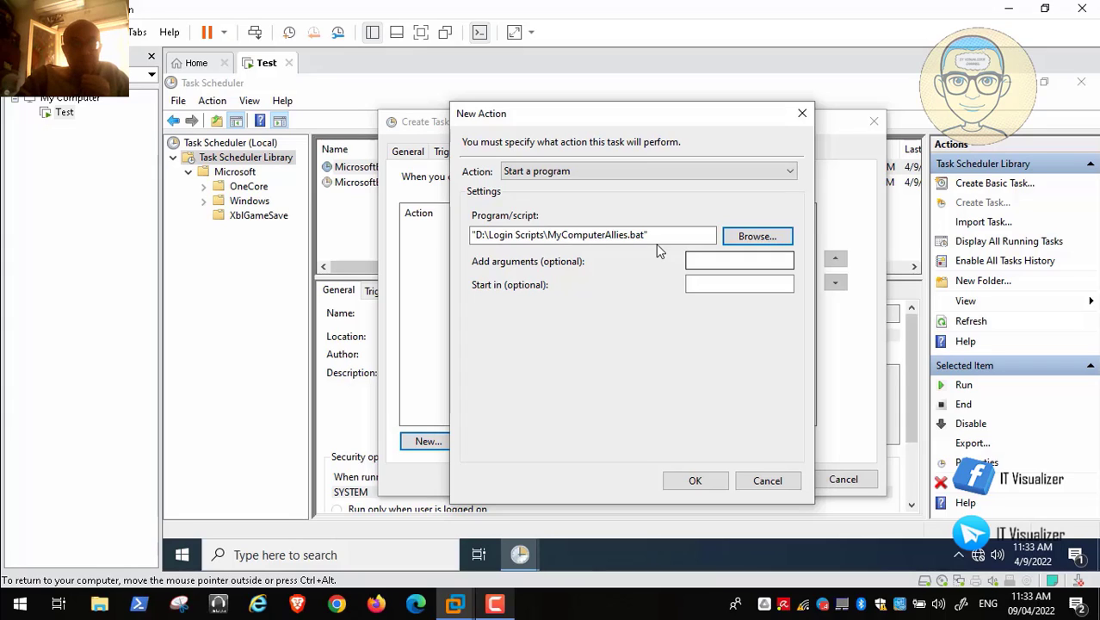
{"action": "key", "text": "Tab"}
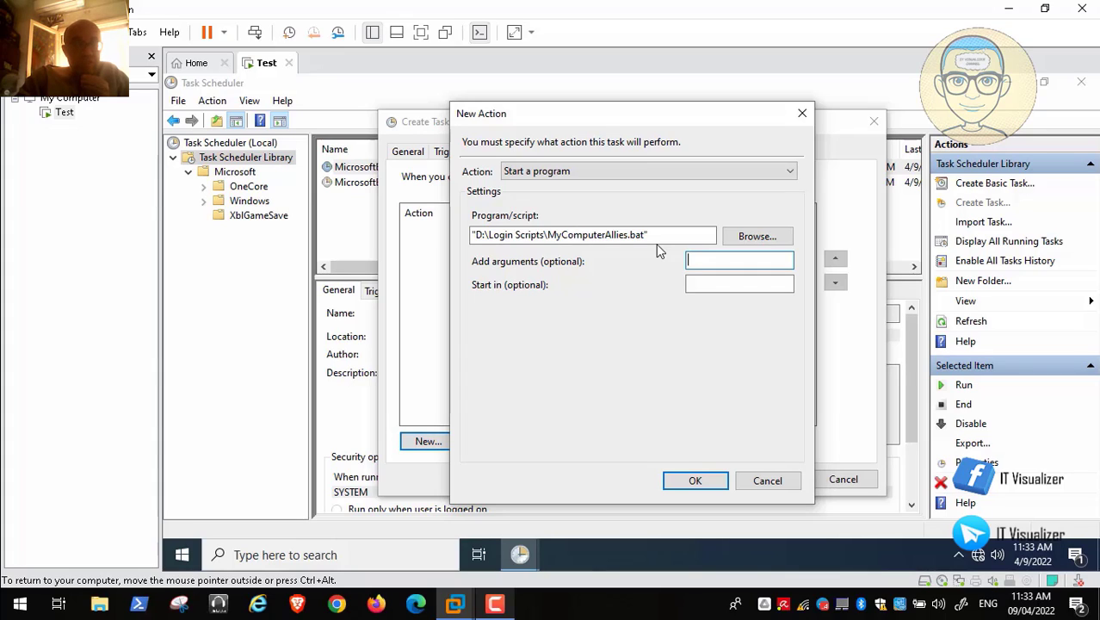
{"action": "key", "text": "Tab"}
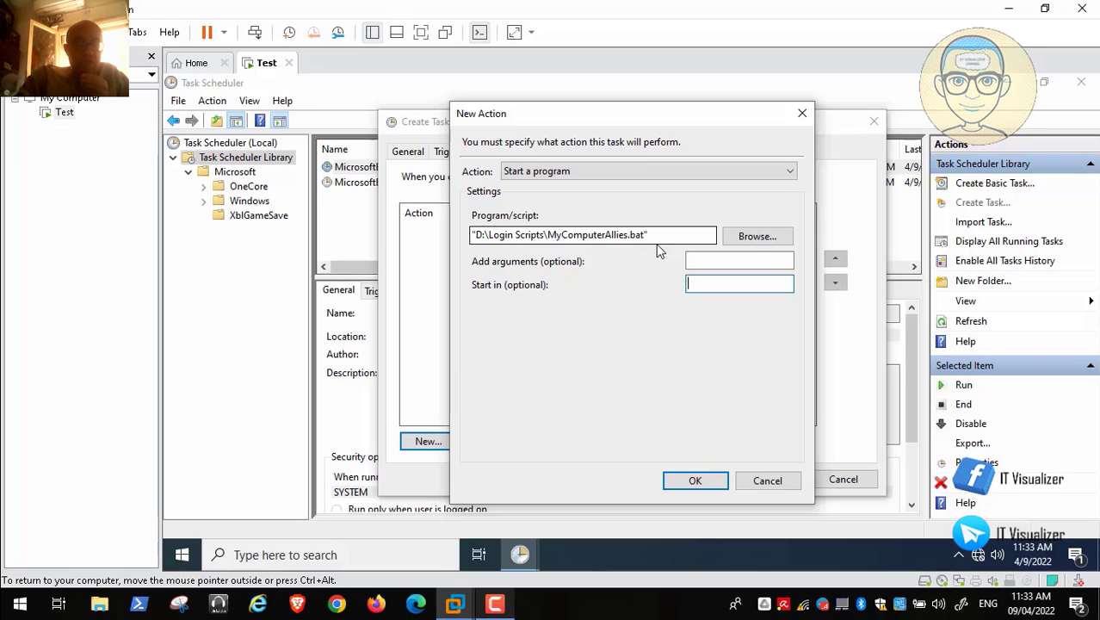
{"action": "left_click_drag", "start_coordinate": [489, 235], "coordinate": [646, 235]}
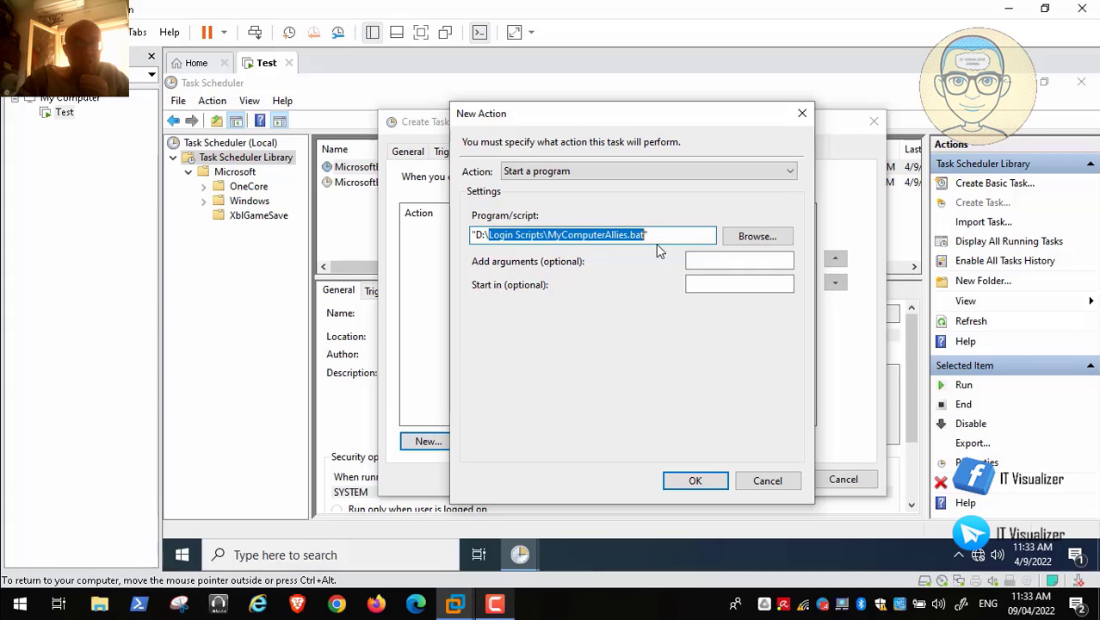
{"action": "left_click", "coordinate": [739, 284]}
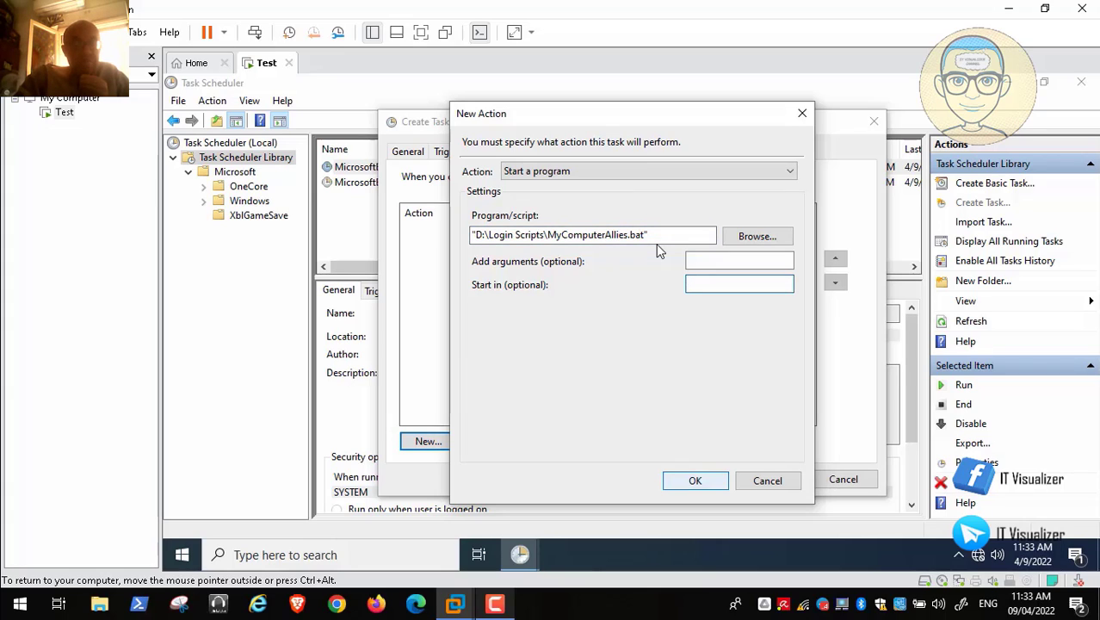
{"action": "left_click", "coordinate": [695, 481]}
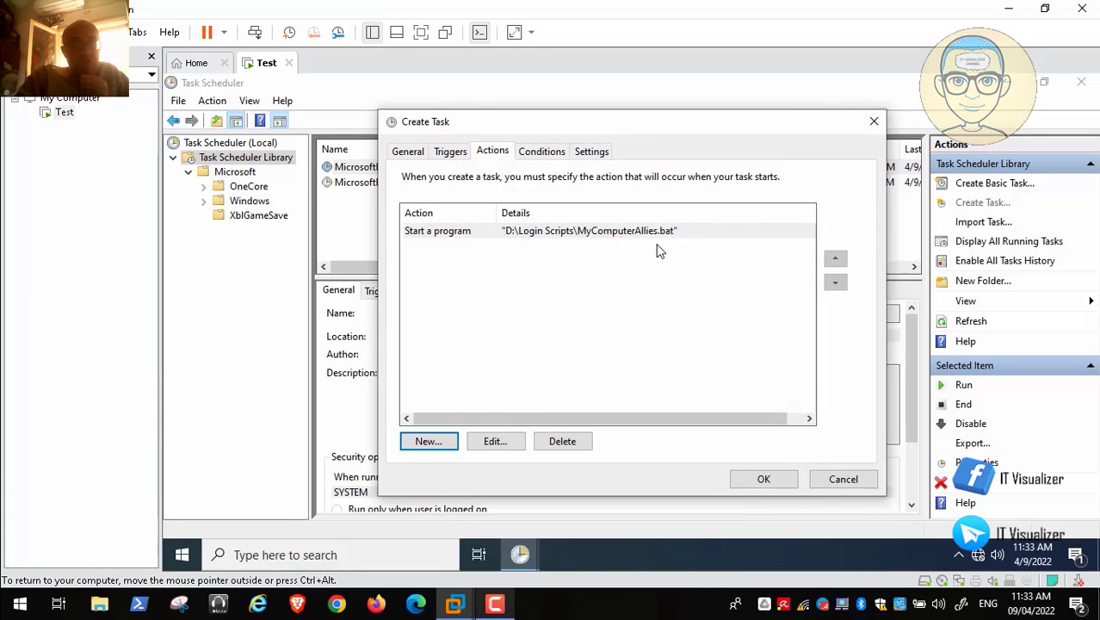
Review the new task's conditions, additional settings, trigger, action and general security options.
{"action": "left_click", "coordinate": [541, 151]}
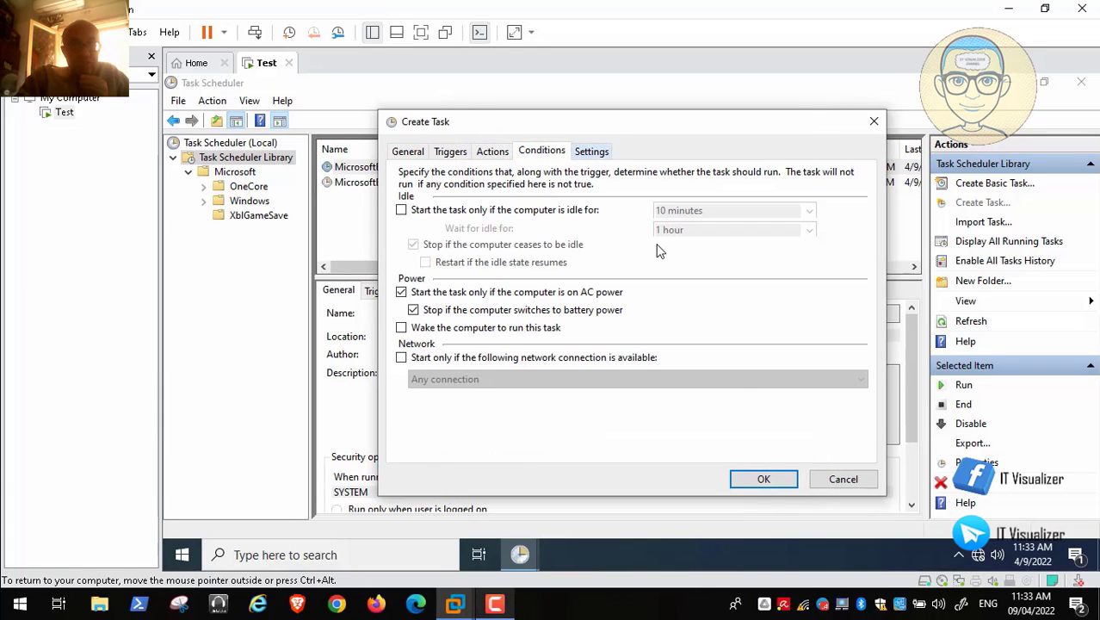
{"action": "left_click", "coordinate": [592, 151]}
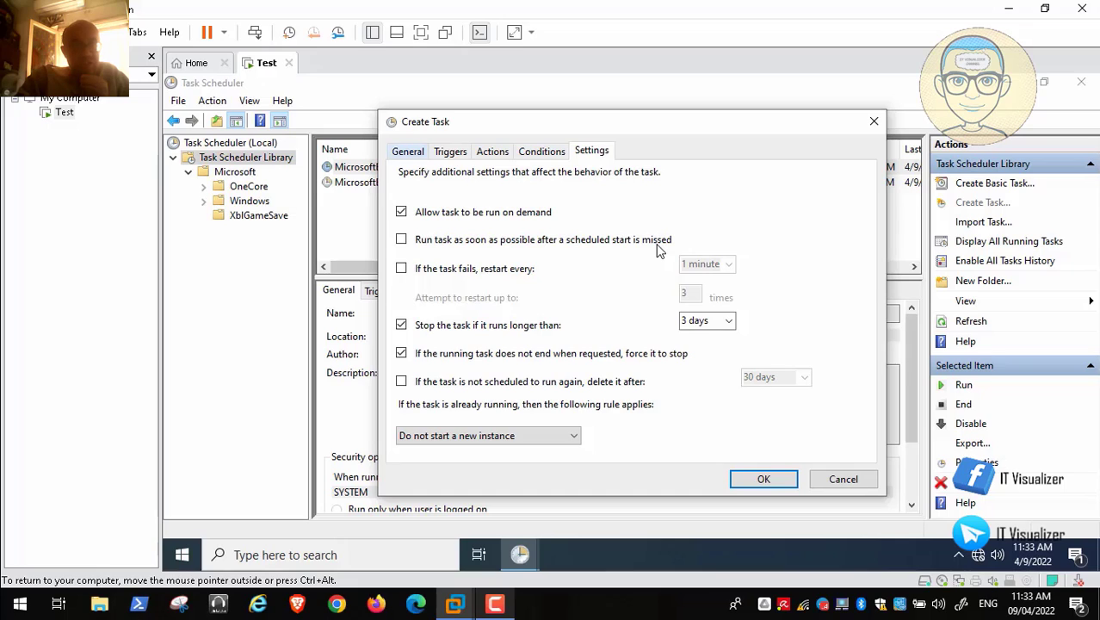
{"action": "key", "text": "ctrl+Tab"}
{"action": "key", "text": "ctrl+Tab"}
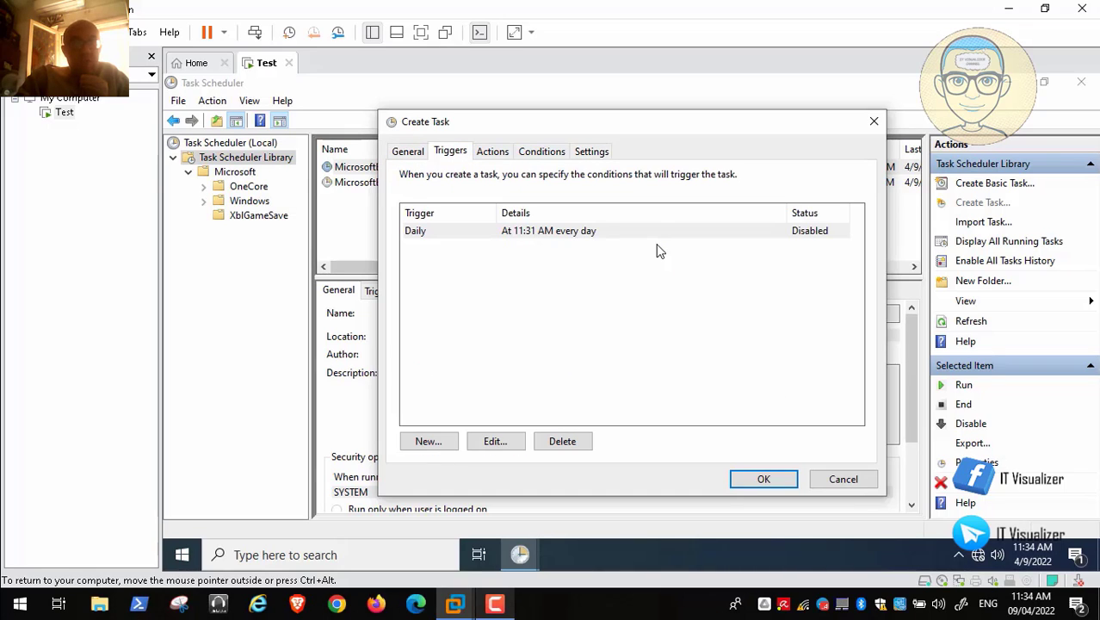
{"action": "key", "text": "ctrl+shift+Tab"}
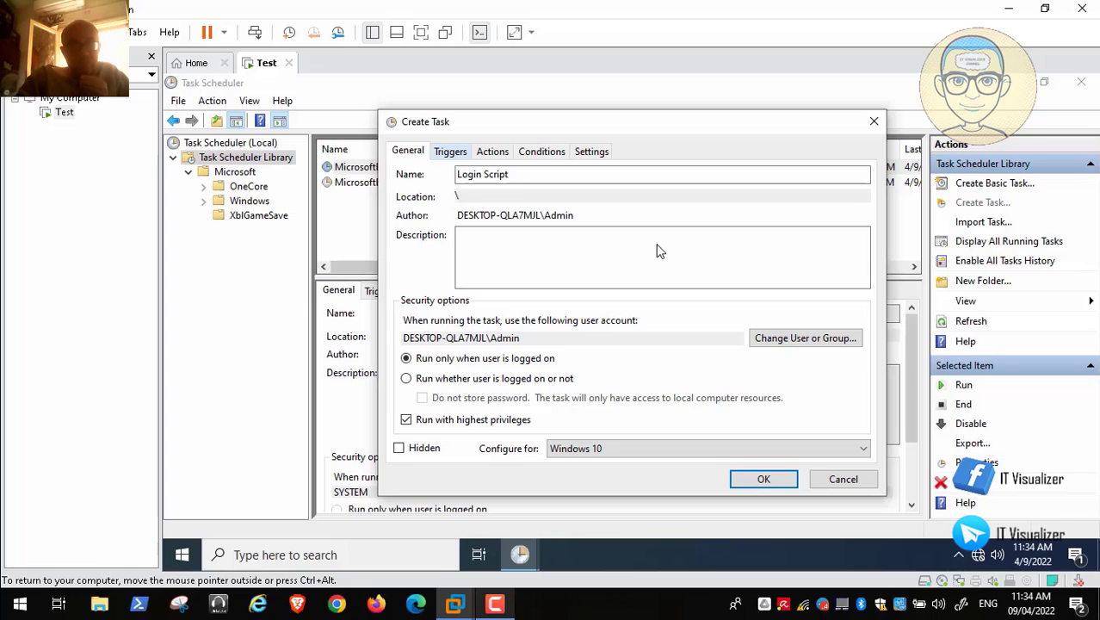
{"action": "left_click", "coordinate": [450, 152]}
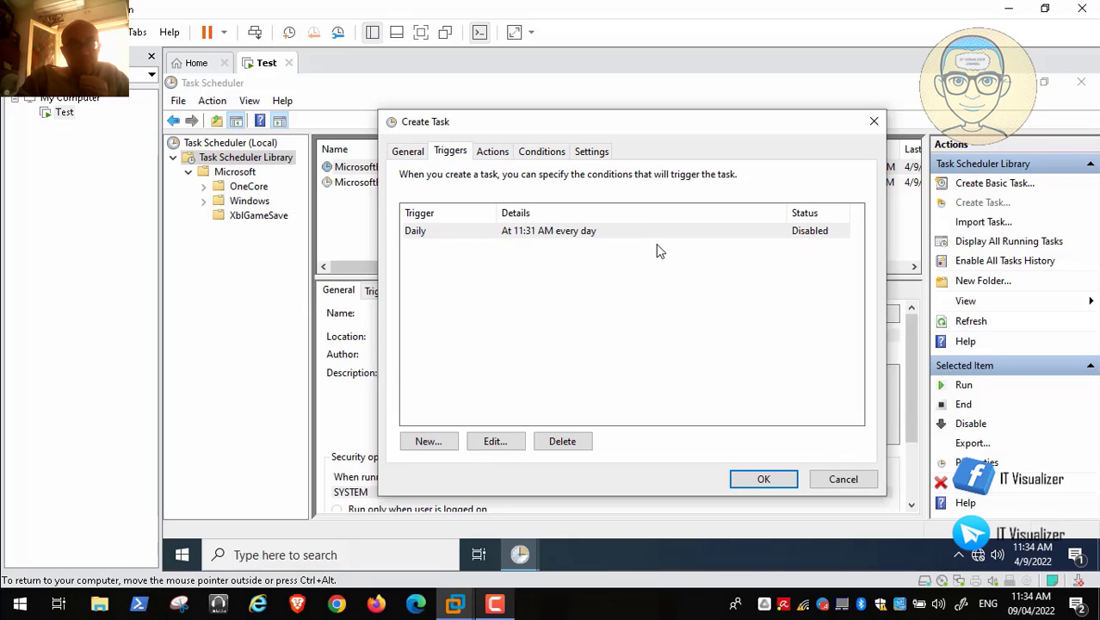
{"action": "left_click", "coordinate": [493, 151]}
{"action": "left_click", "coordinate": [542, 152]}
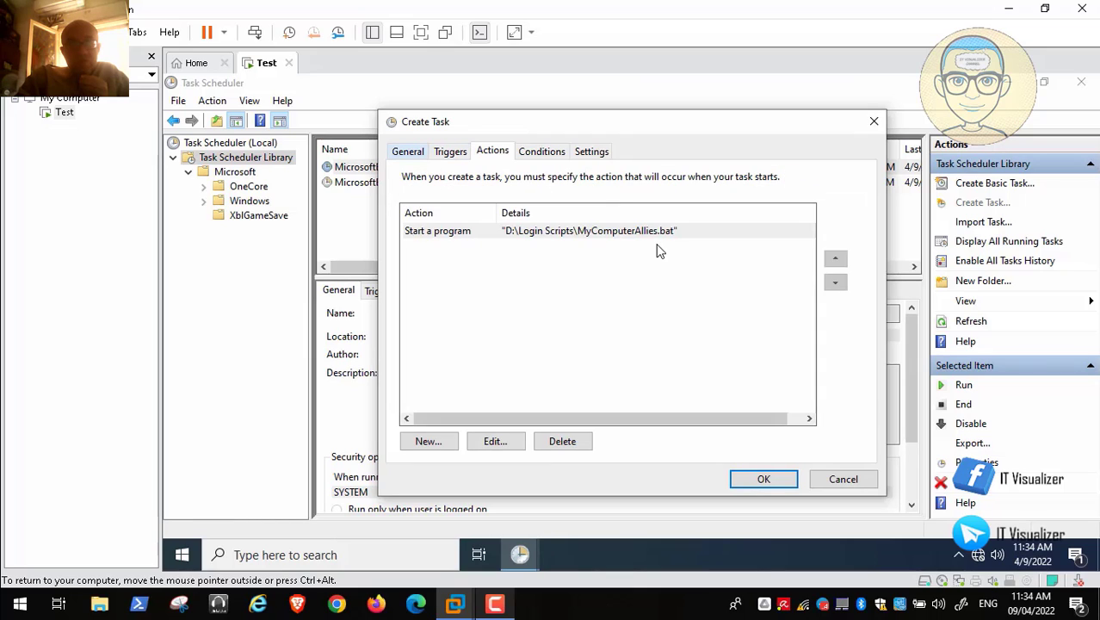
{"action": "left_click", "coordinate": [408, 152]}
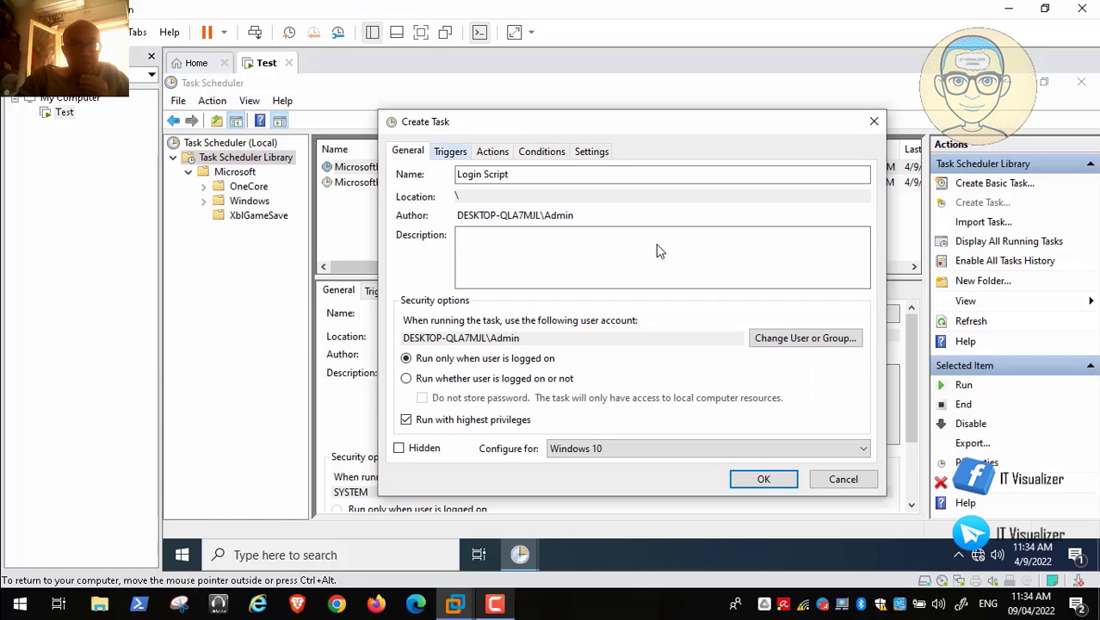
{"action": "left_click", "coordinate": [450, 152]}
{"action": "key", "text": "ctrl+Tab"}
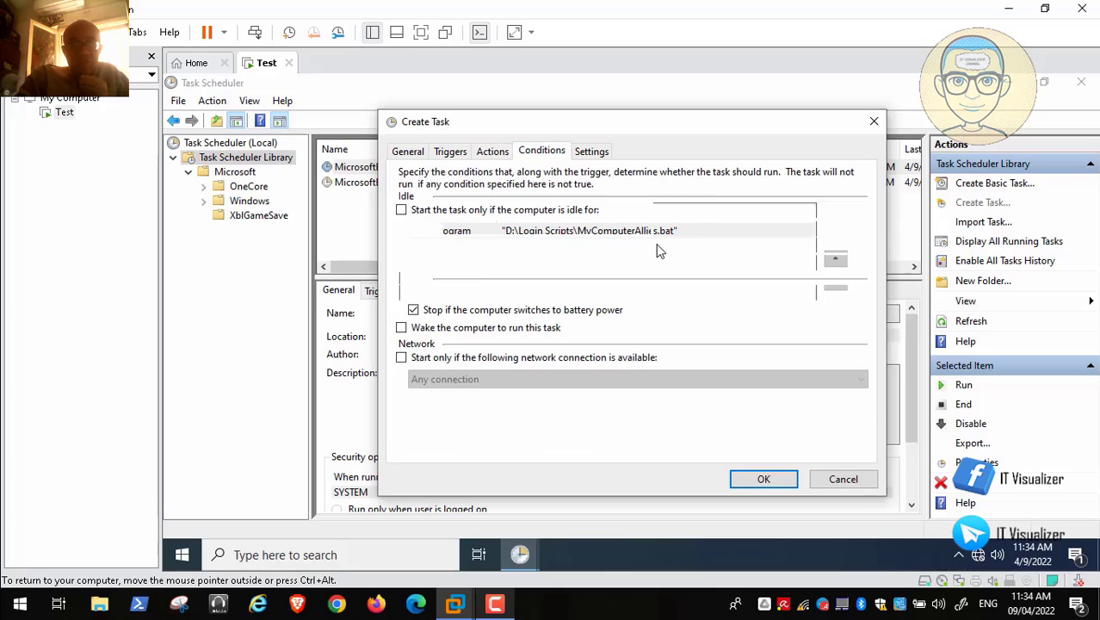
{"action": "key", "text": "ctrl+Tab"}
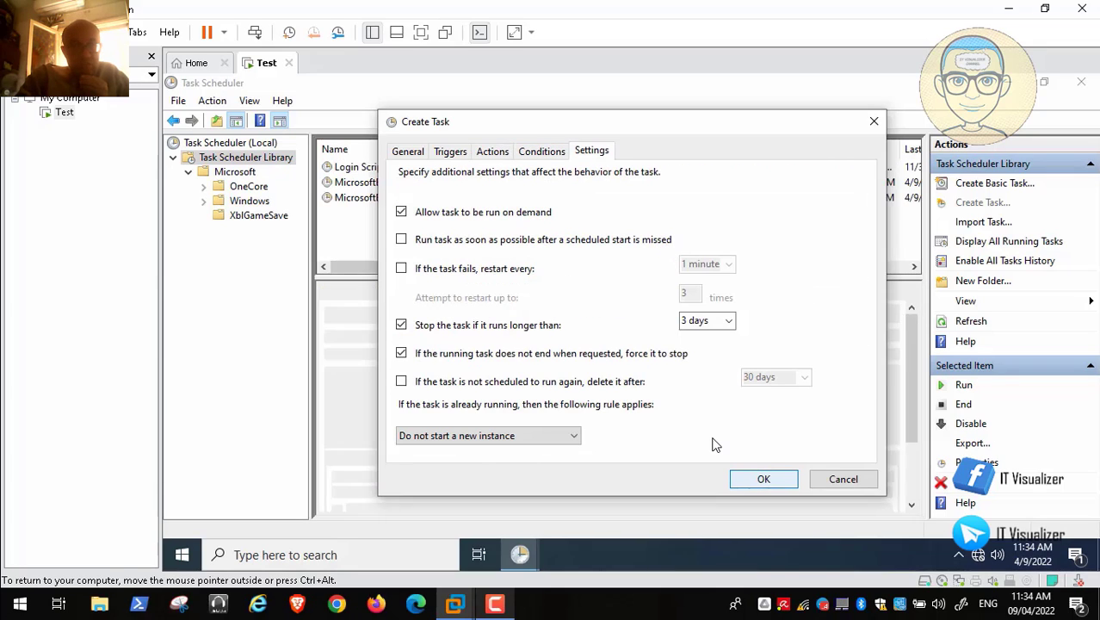
Save the Login Script task and close Task Scheduler.
{"action": "left_click", "coordinate": [749, 477]}
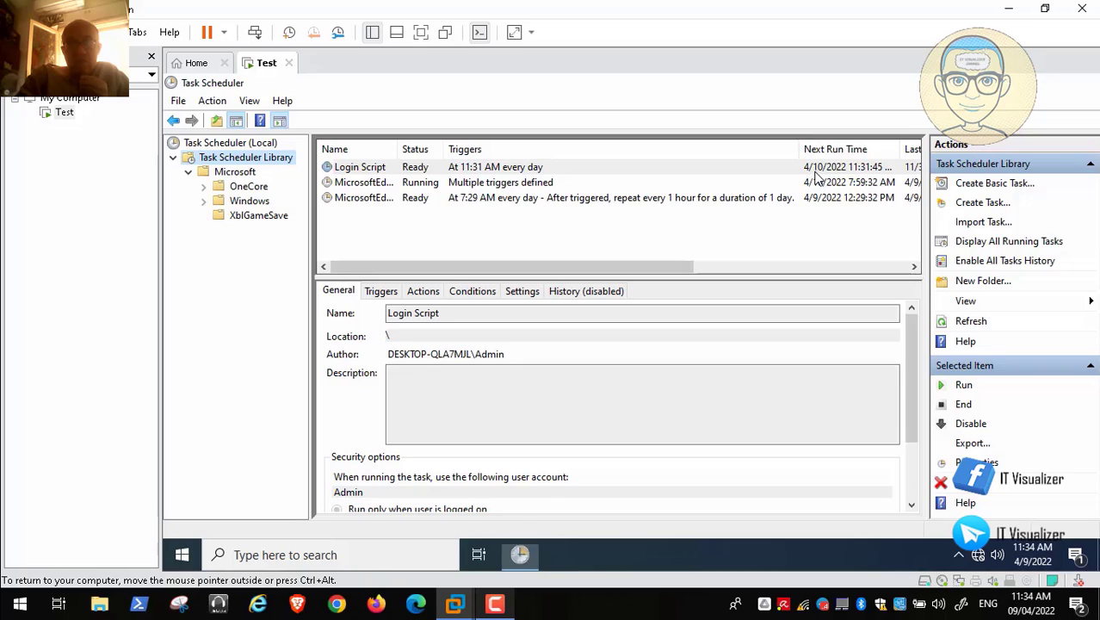
{"action": "left_click", "coordinate": [1081, 82]}
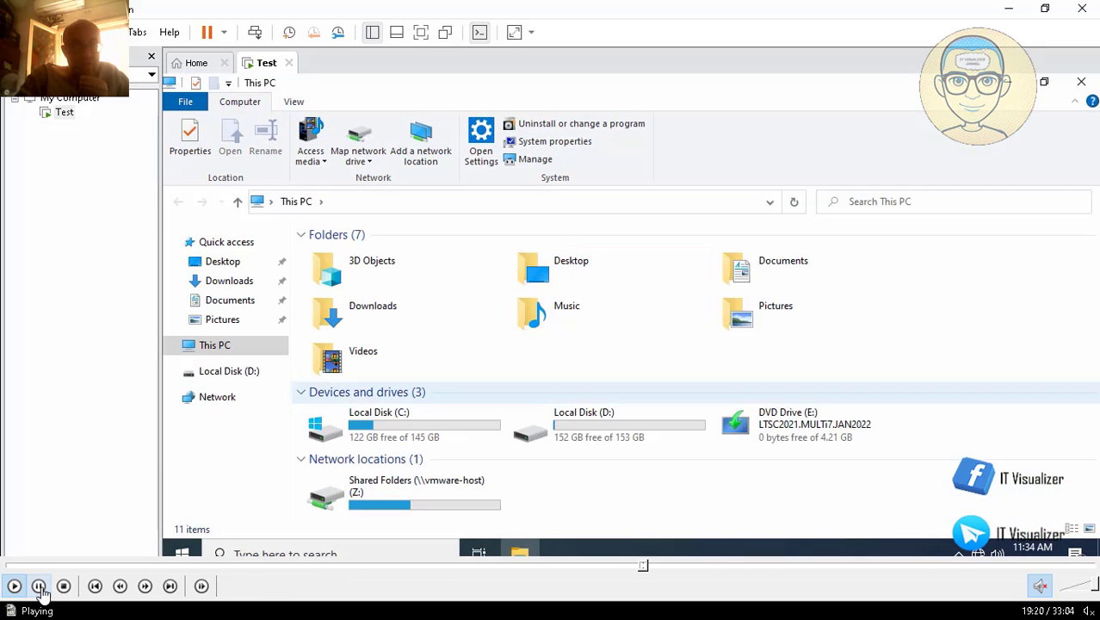
{"action": "left_click", "coordinate": [39, 590]}
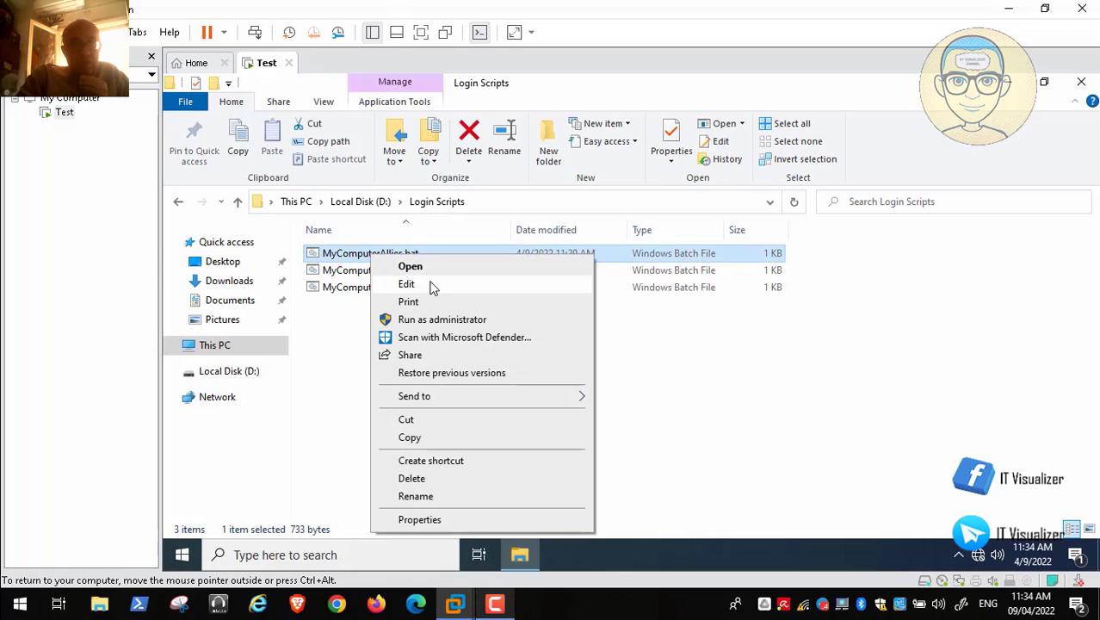
Examine the commands in MyComputerAllies.bat and the installer files in D:\AdobeSource\AdobeMsi, closing both windows.
{"action": "left_click", "coordinate": [433, 288]}
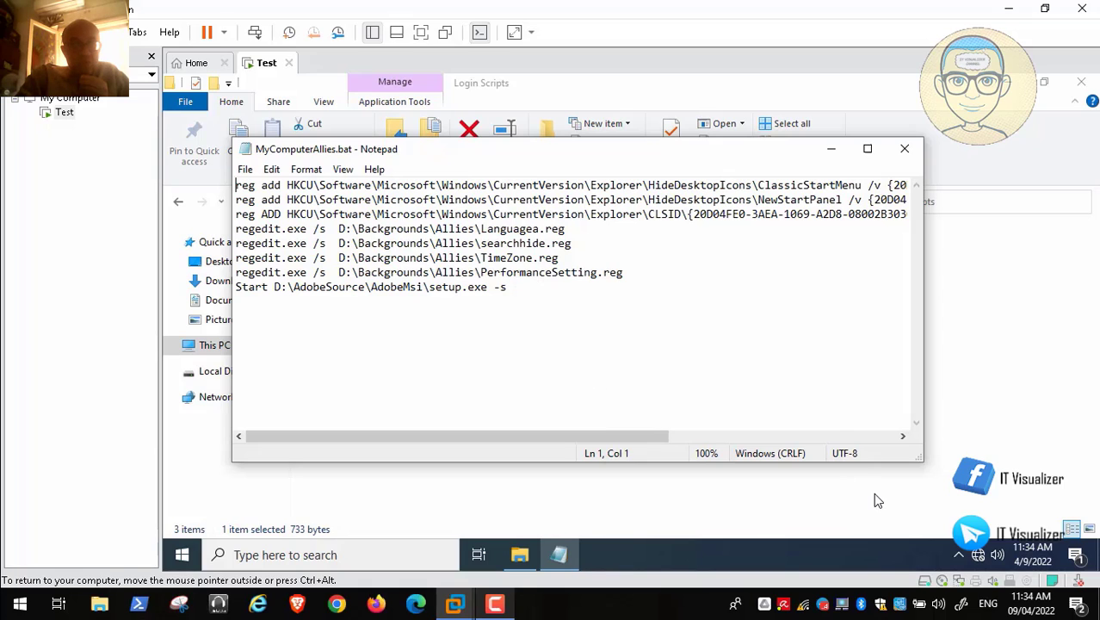
{"action": "key", "text": "alt+F4"}
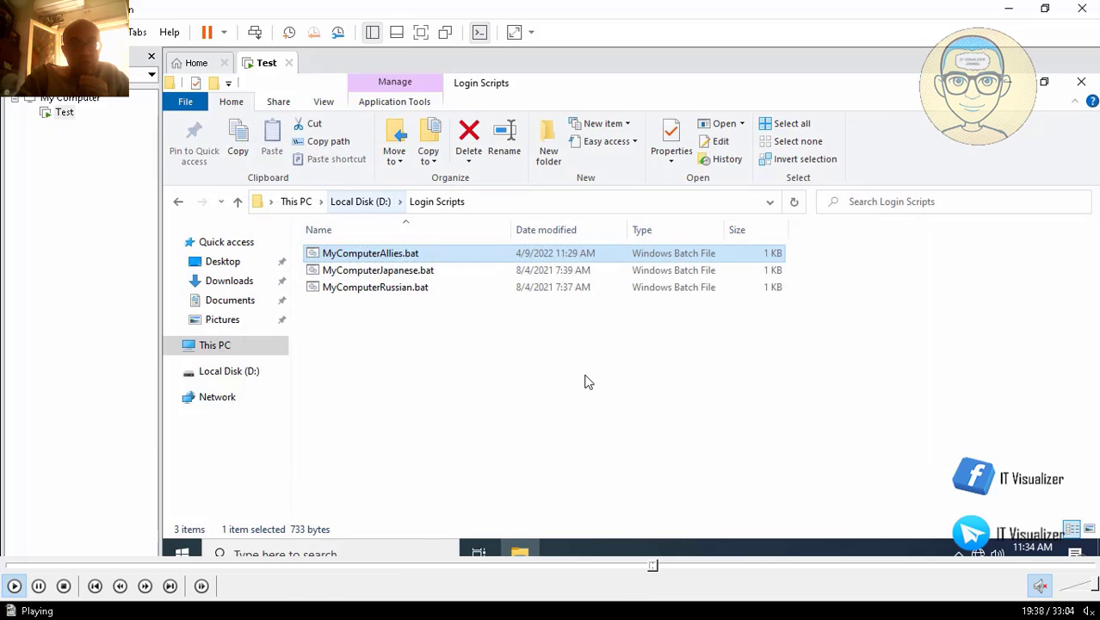
{"action": "left_click", "coordinate": [361, 202]}
{"action": "double_click", "coordinate": [353, 253]}
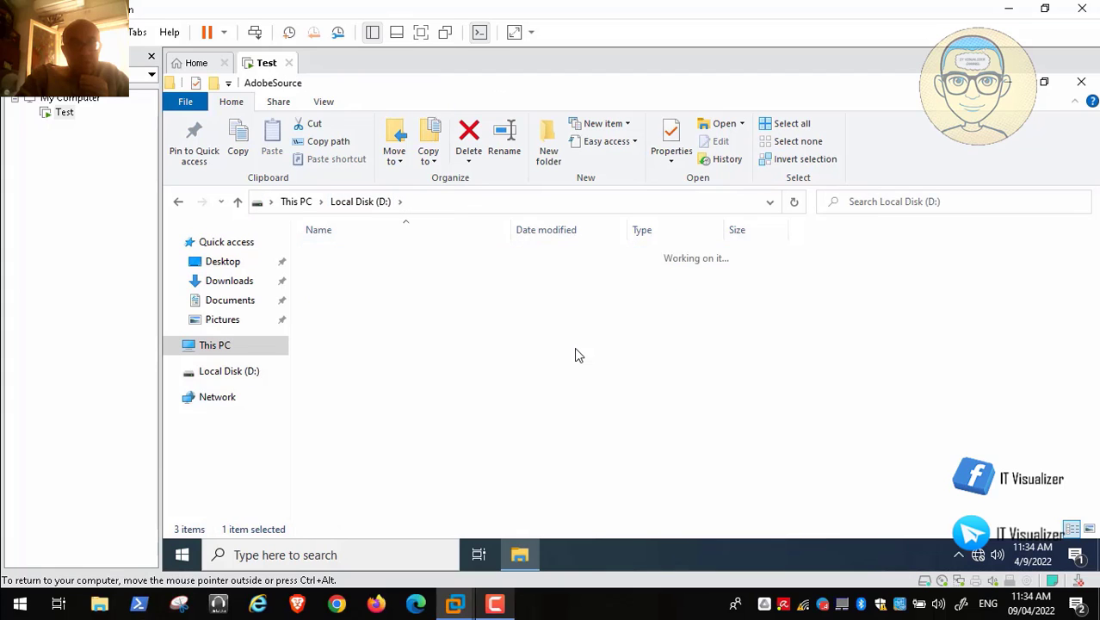
{"action": "key", "text": "Down"}
{"action": "key", "text": "Return"}
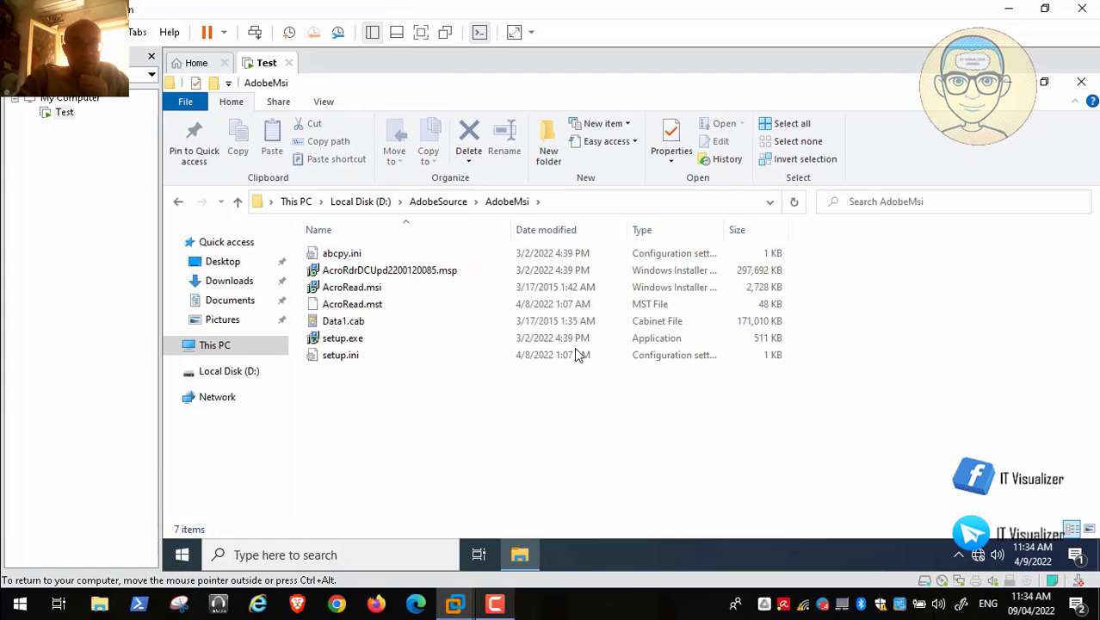
{"action": "key", "text": "alt+F4"}
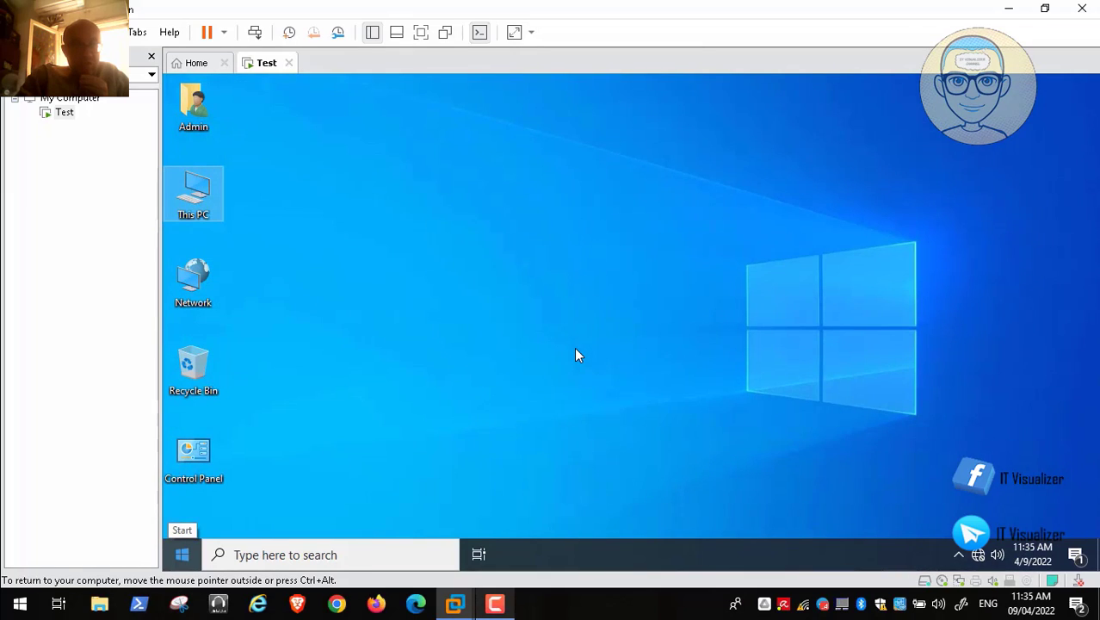
Restart Windows in the Test virtual machine.
{"action": "key", "text": "super+x"}
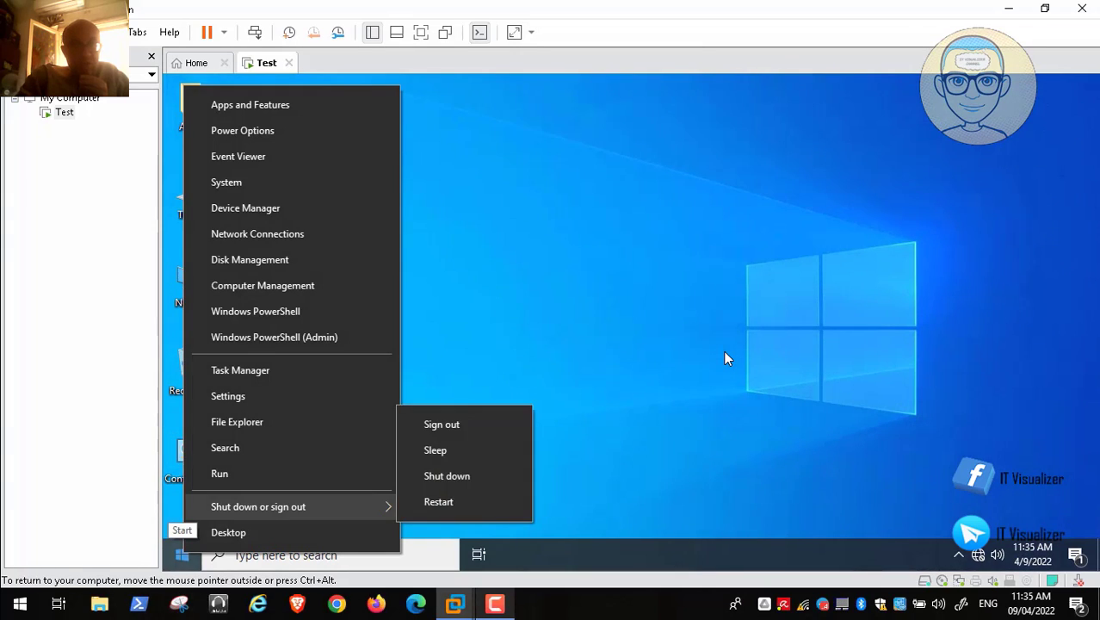
{"action": "mouse_move", "coordinate": [655, 588]}
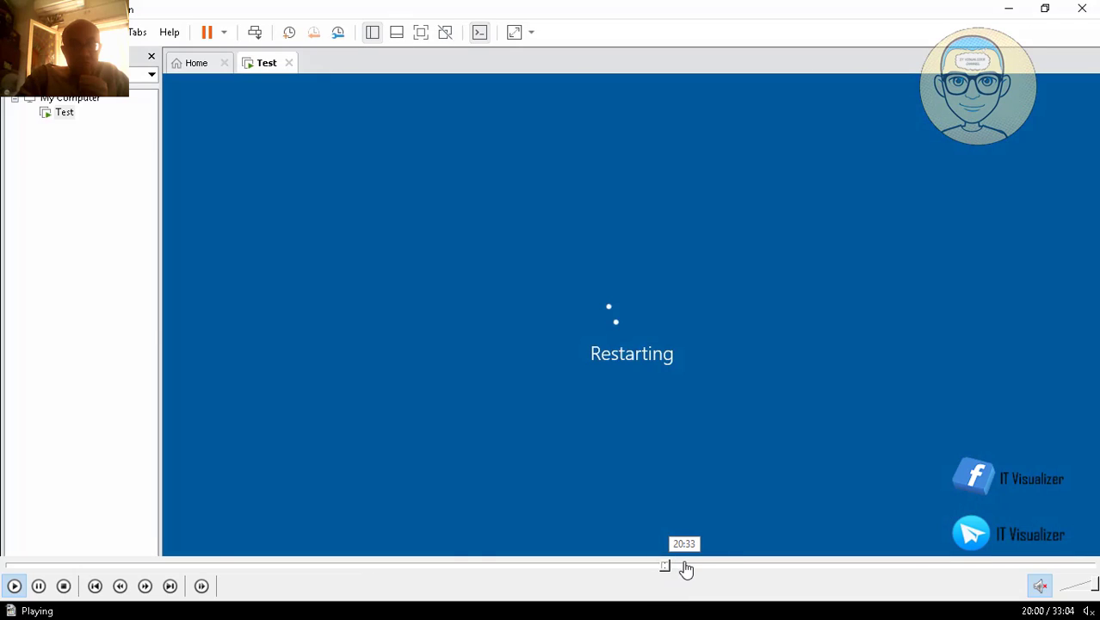
{"action": "left_click", "coordinate": [686, 568]}
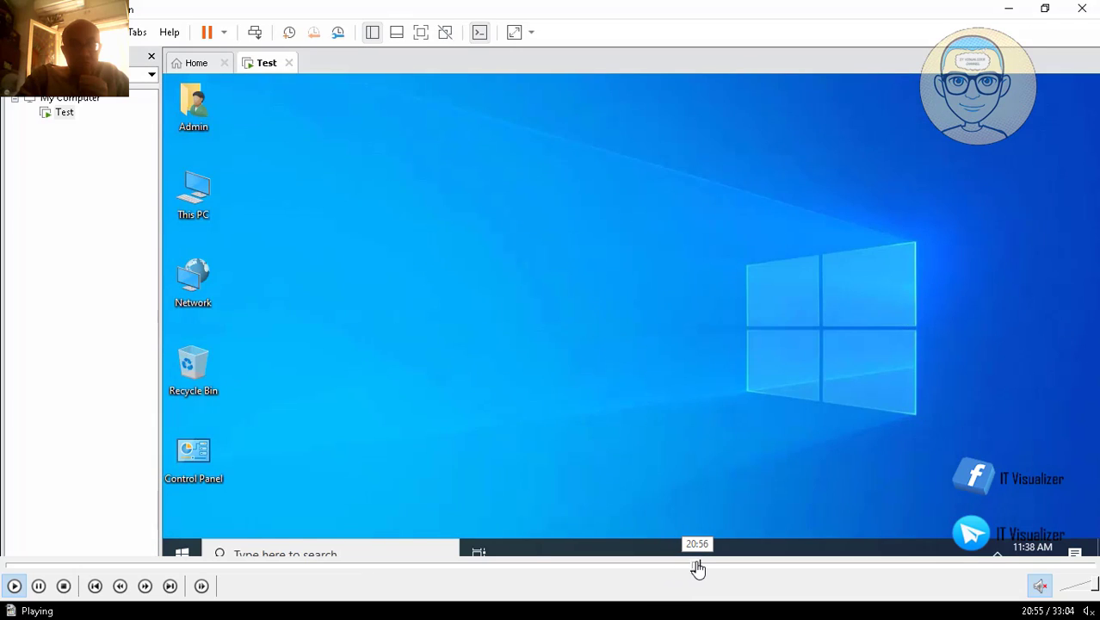
{"action": "left_click", "coordinate": [699, 567]}
{"action": "left_click", "coordinate": [707, 567]}
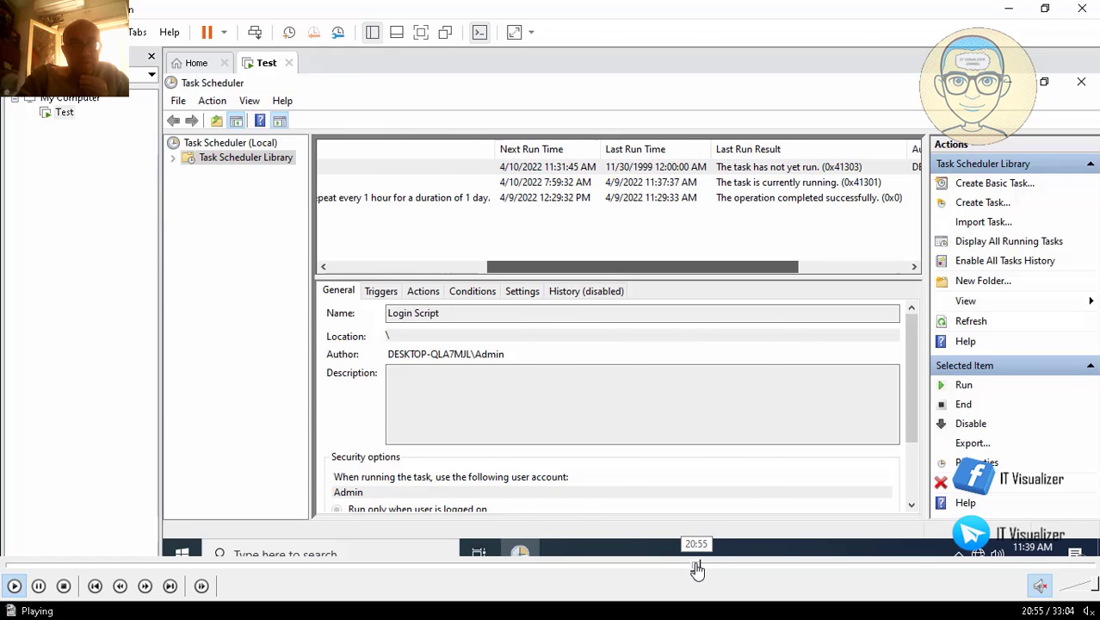
{"action": "left_click", "coordinate": [698, 569]}
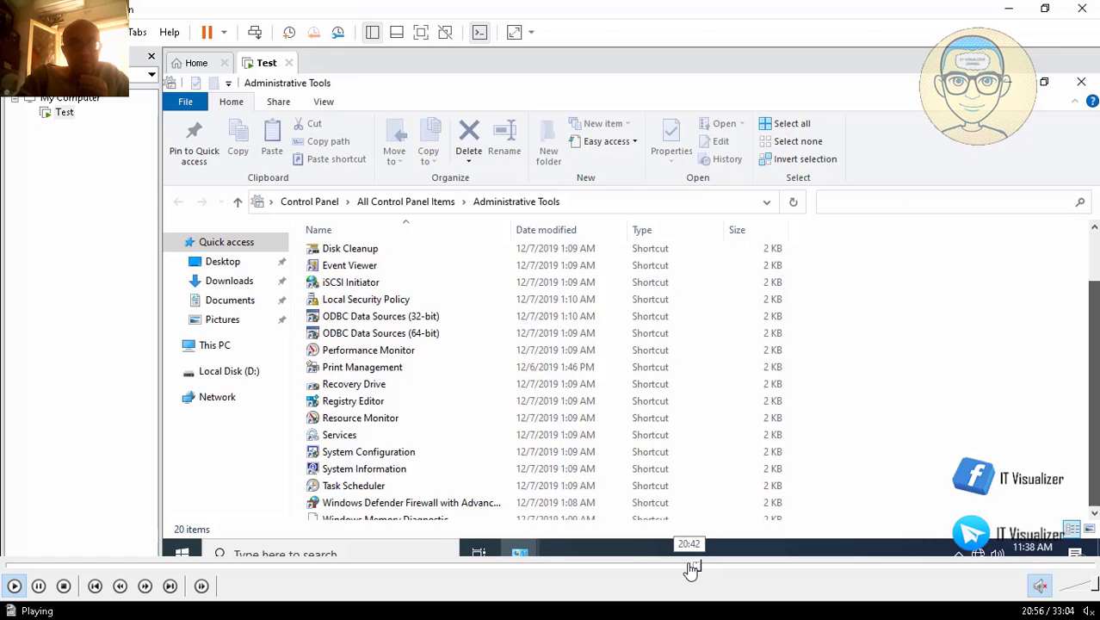
Open Task Scheduler from Administrative Tools and check the Login Script task's last run result in the task library.
{"action": "left_click", "coordinate": [689, 567]}
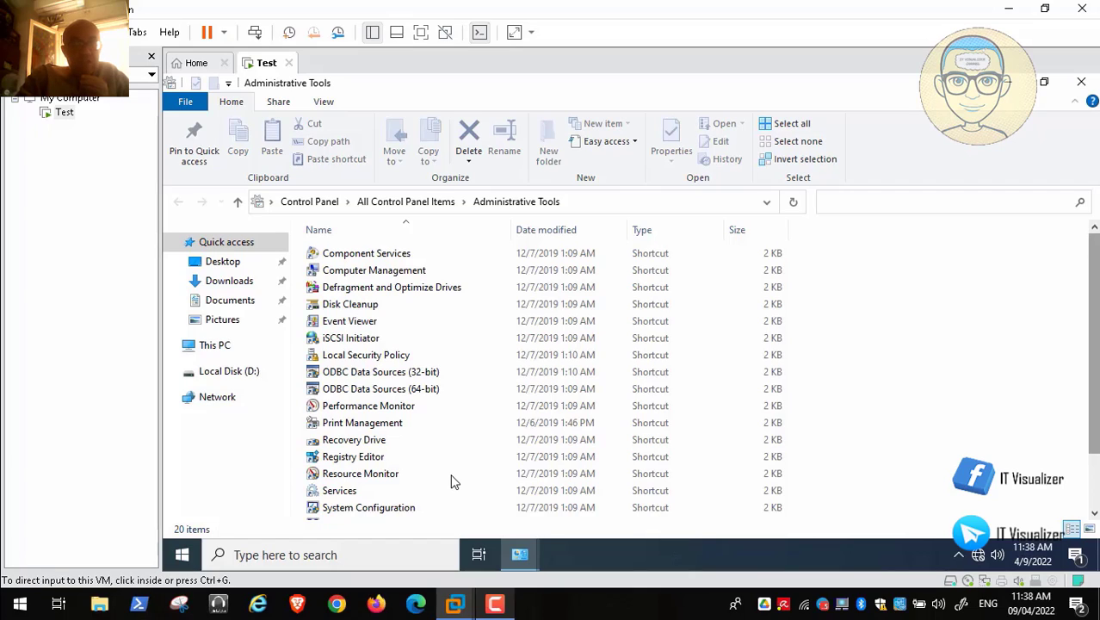
{"action": "scroll", "coordinate": [449, 482], "scroll_direction": "down", "scroll_amount": 2}
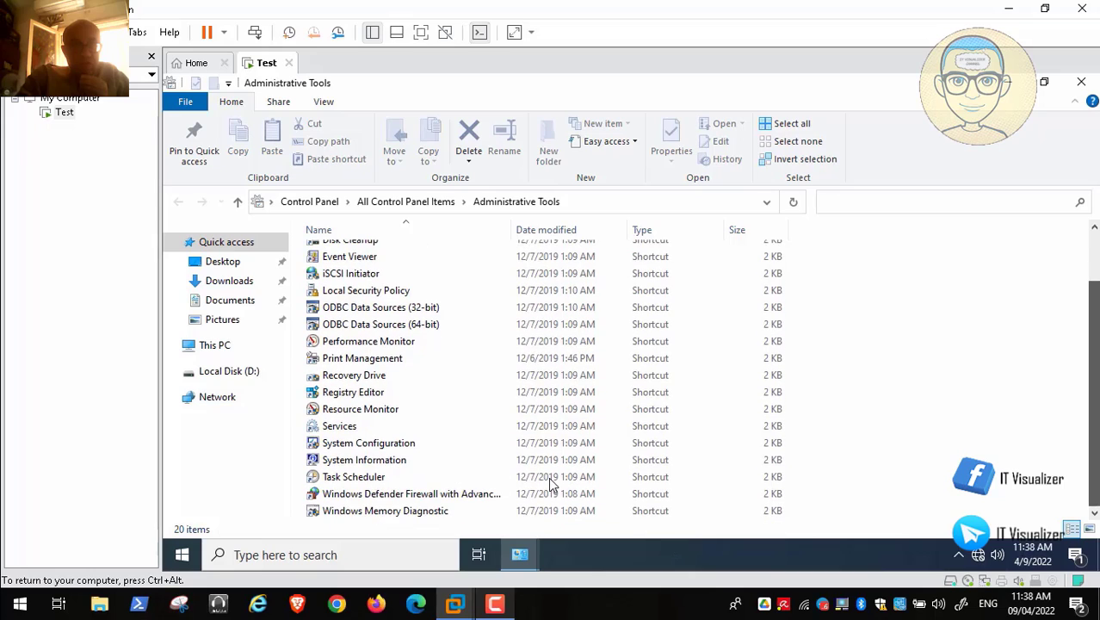
{"action": "left_click", "coordinate": [357, 483]}
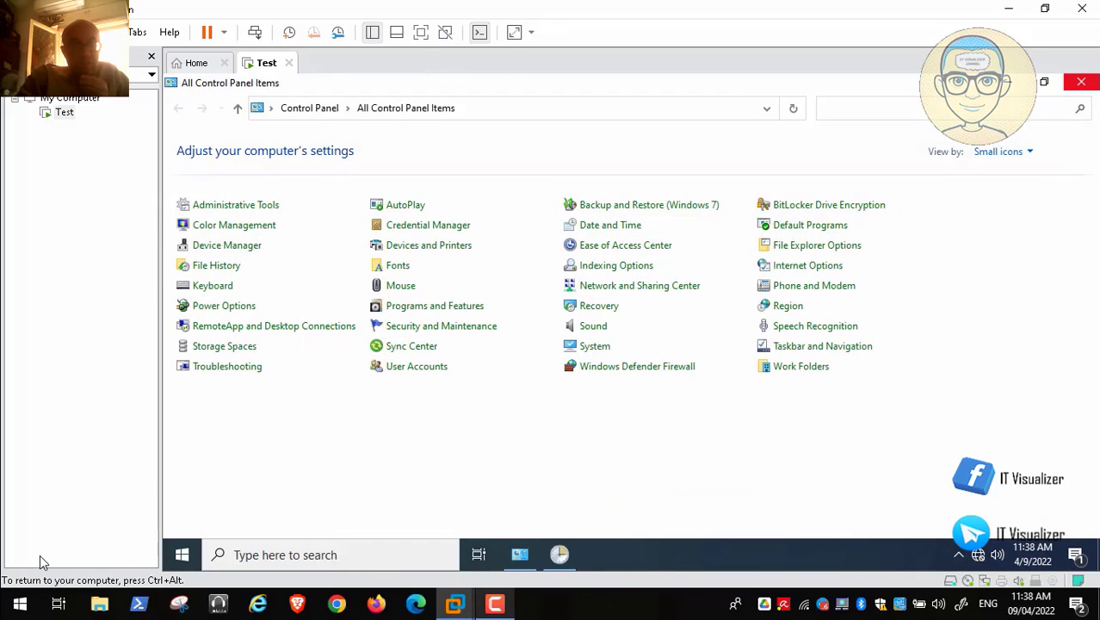
{"action": "mouse_move", "coordinate": [40, 556]}
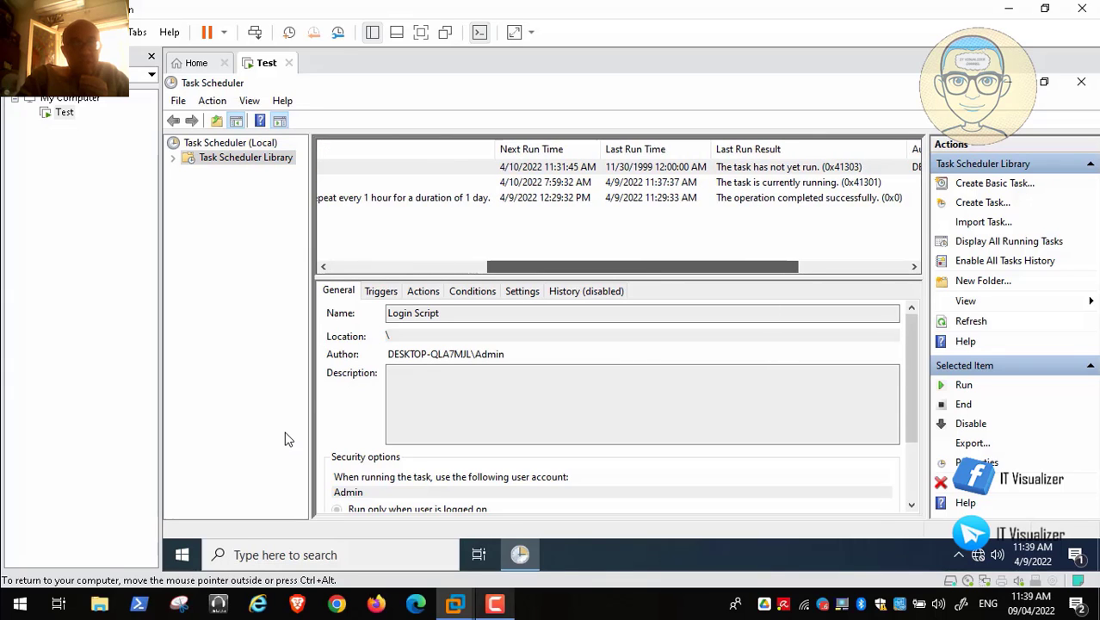
{"action": "left_click", "coordinate": [37, 590]}
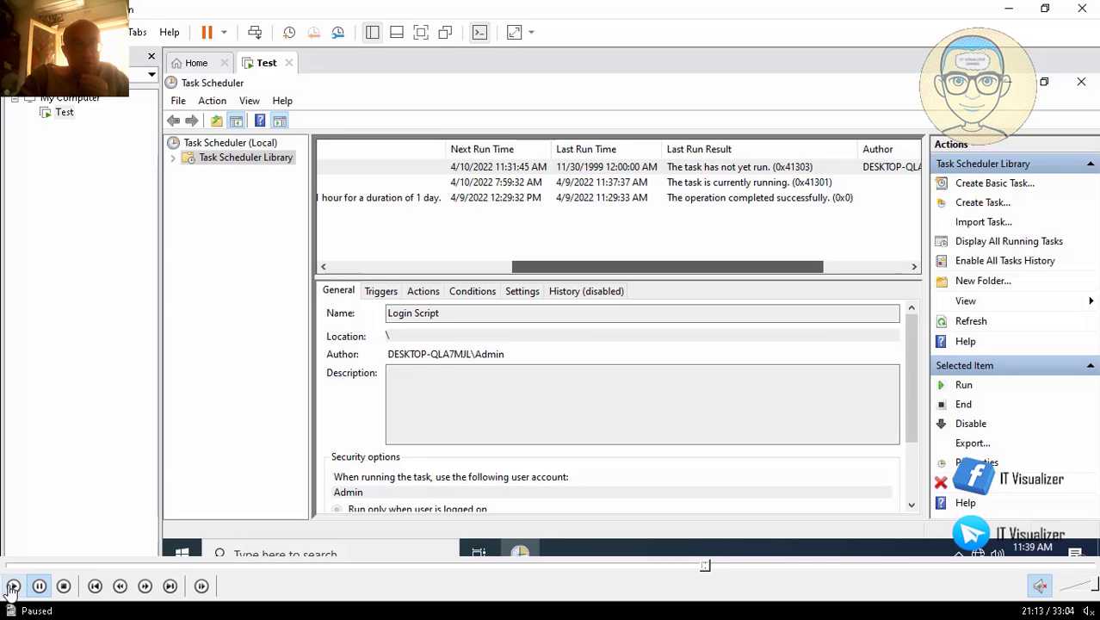
Run the Login Script task manually from the Task Scheduler Library and show the desktop.
{"action": "left_click", "coordinate": [12, 586]}
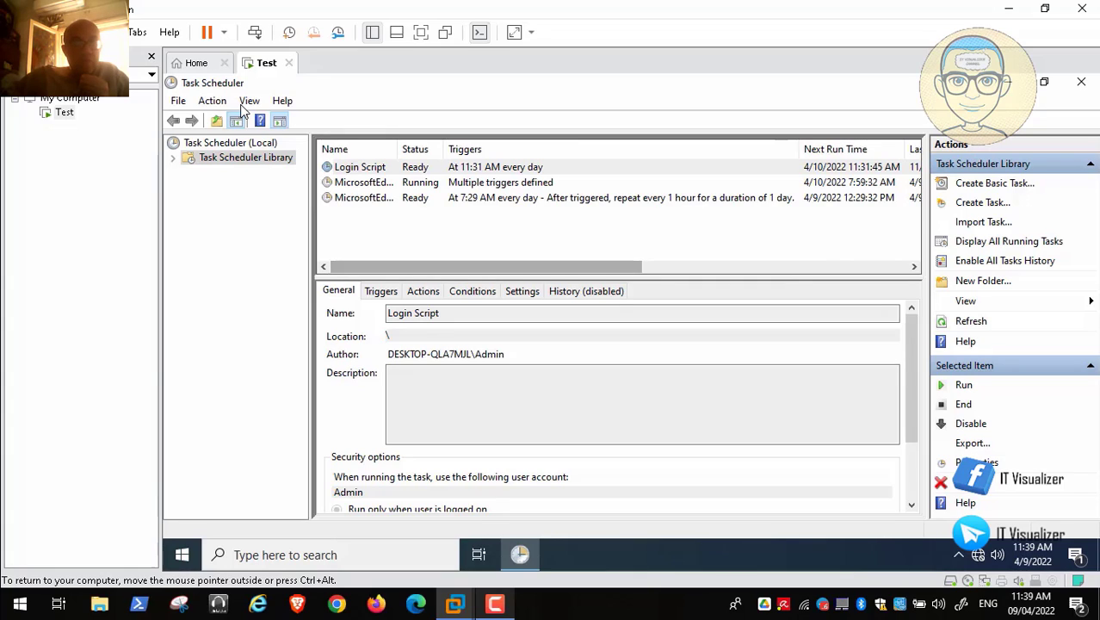
{"action": "right_click", "coordinate": [372, 167]}
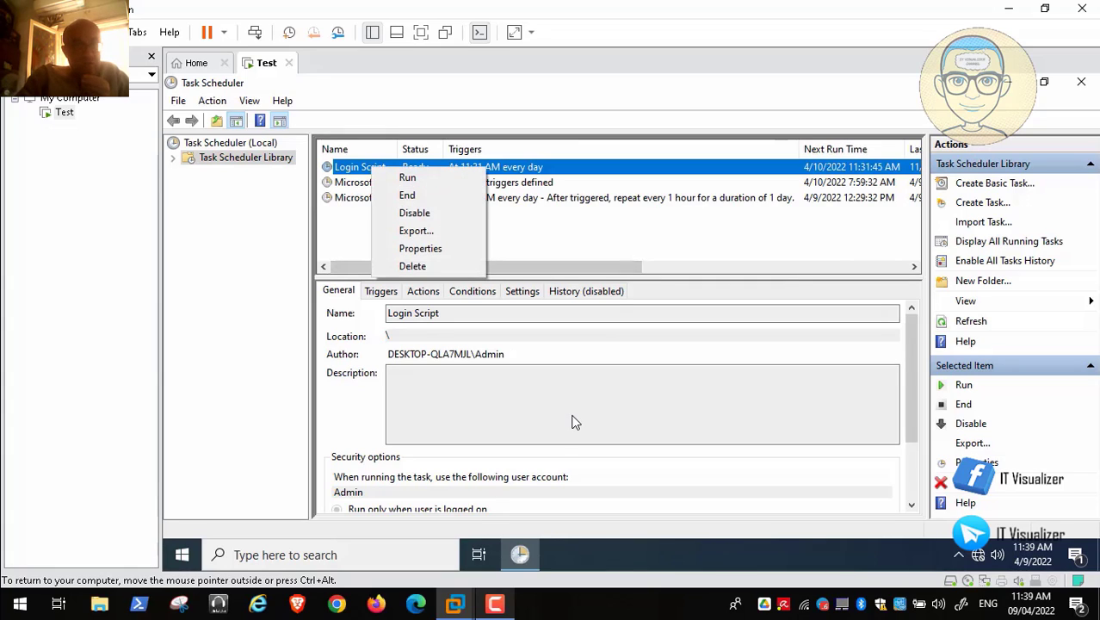
{"action": "left_click", "coordinate": [422, 177]}
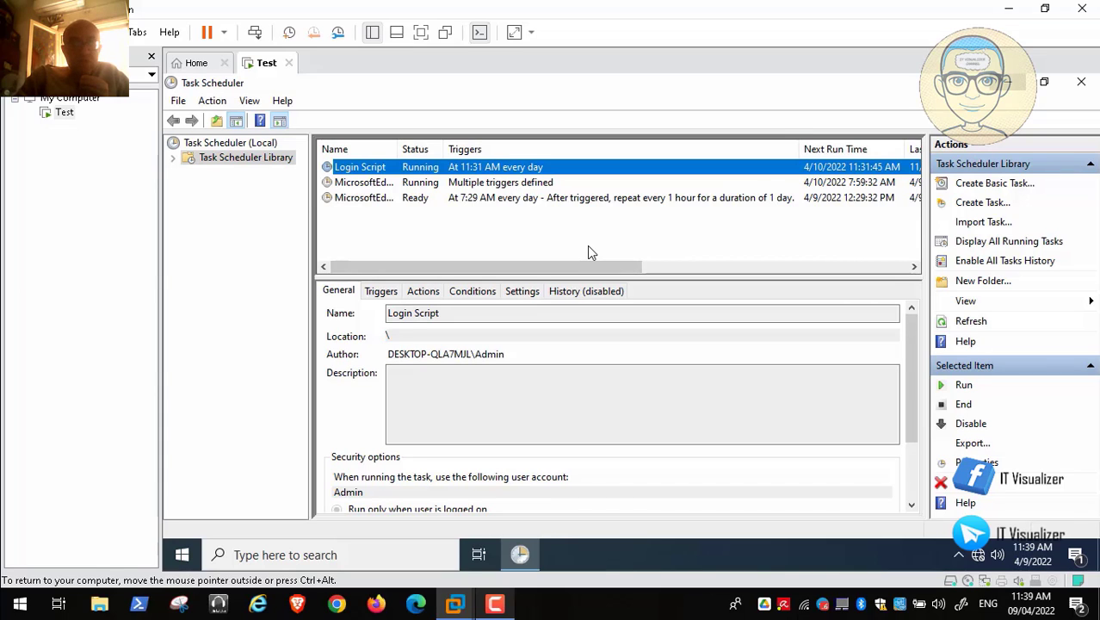
{"action": "key", "text": "super+d"}
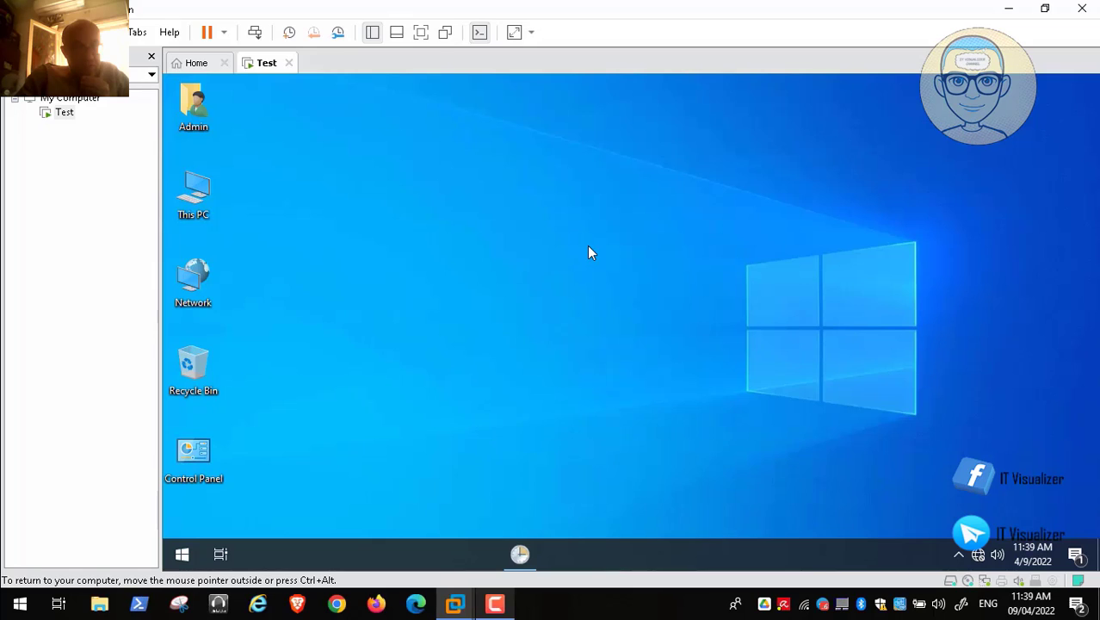
{"action": "mouse_move", "coordinate": [609, 601]}
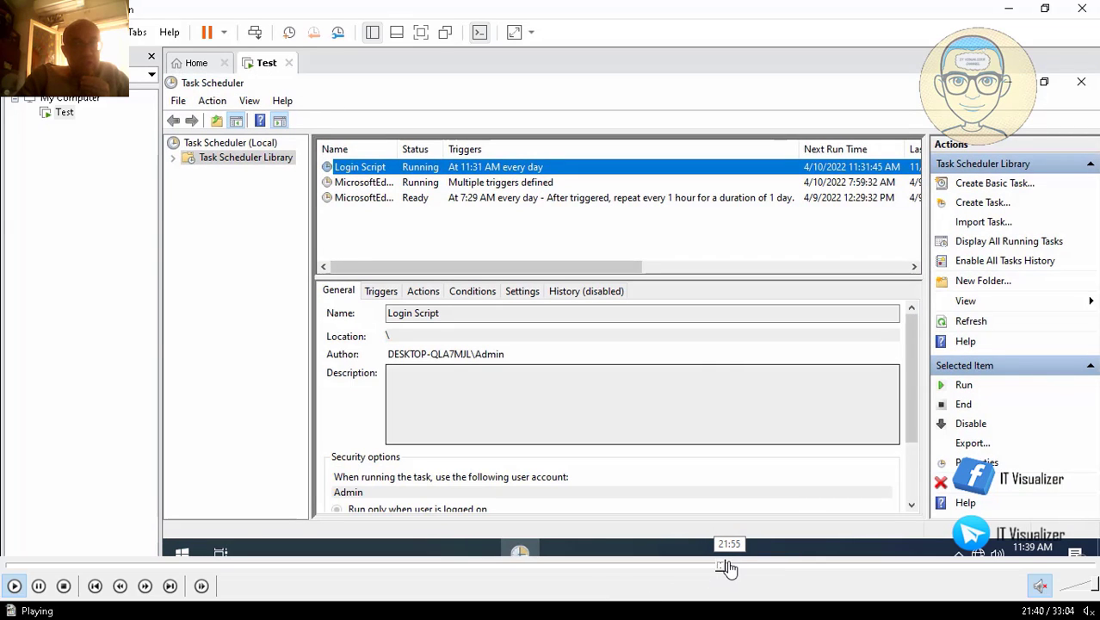
{"action": "left_click", "coordinate": [726, 566]}
{"action": "left_click", "coordinate": [735, 568]}
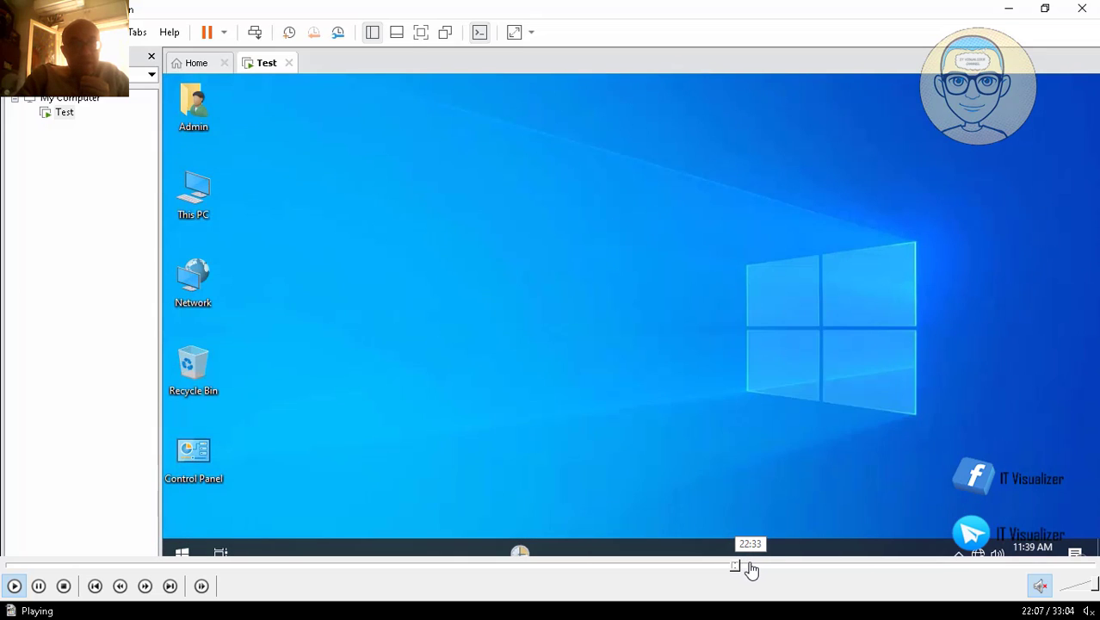
{"action": "left_click", "coordinate": [751, 568]}
{"action": "left_click", "coordinate": [756, 568]}
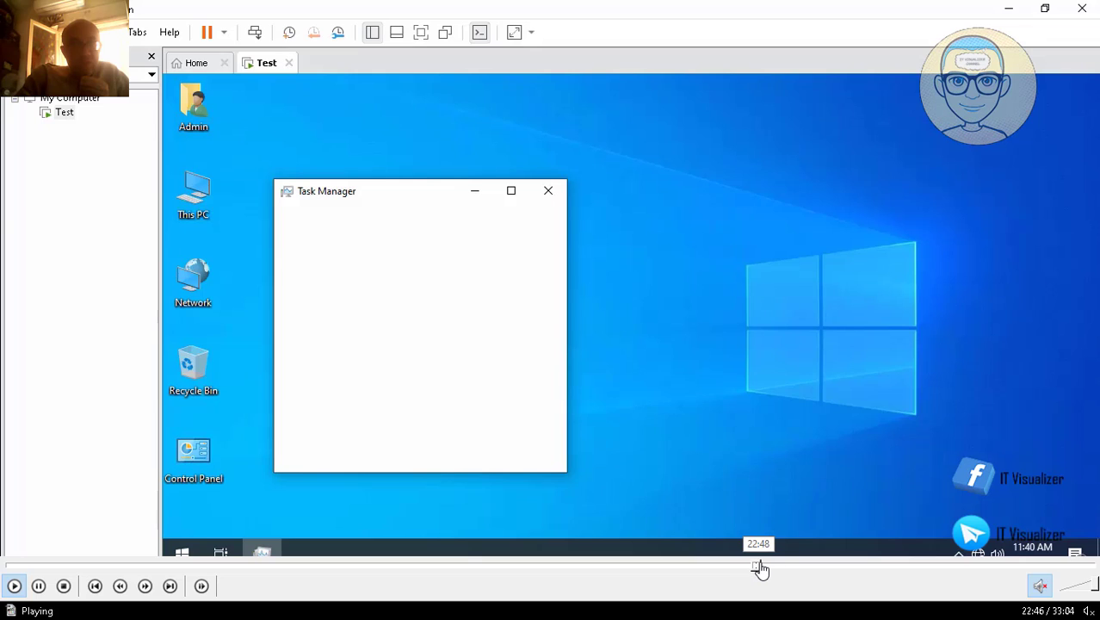
{"action": "left_click", "coordinate": [761, 567]}
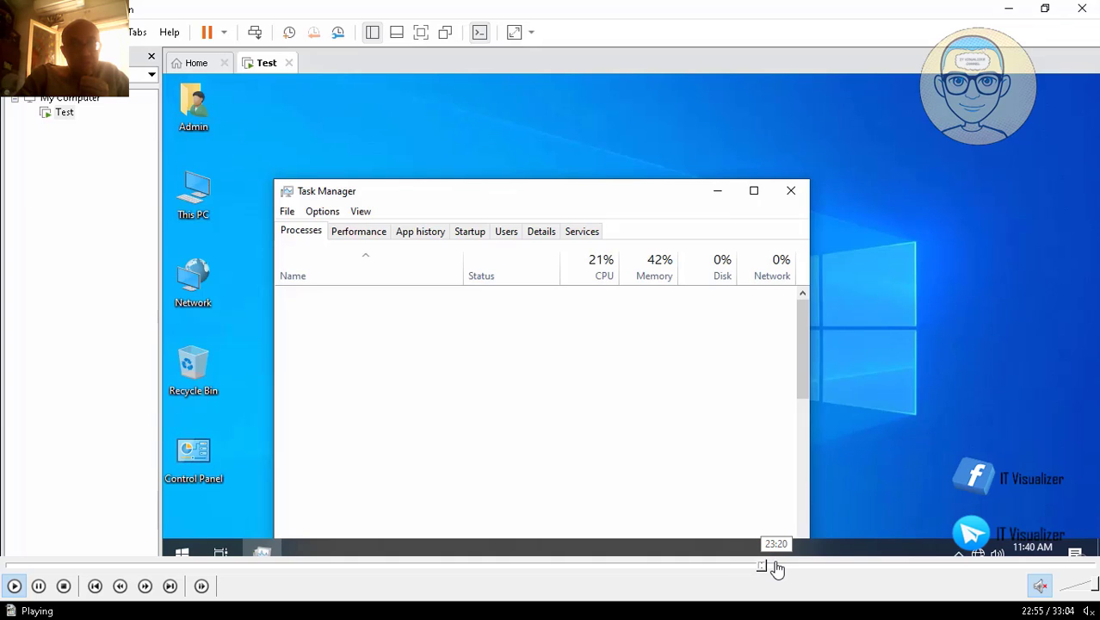
{"action": "left_click", "coordinate": [776, 568]}
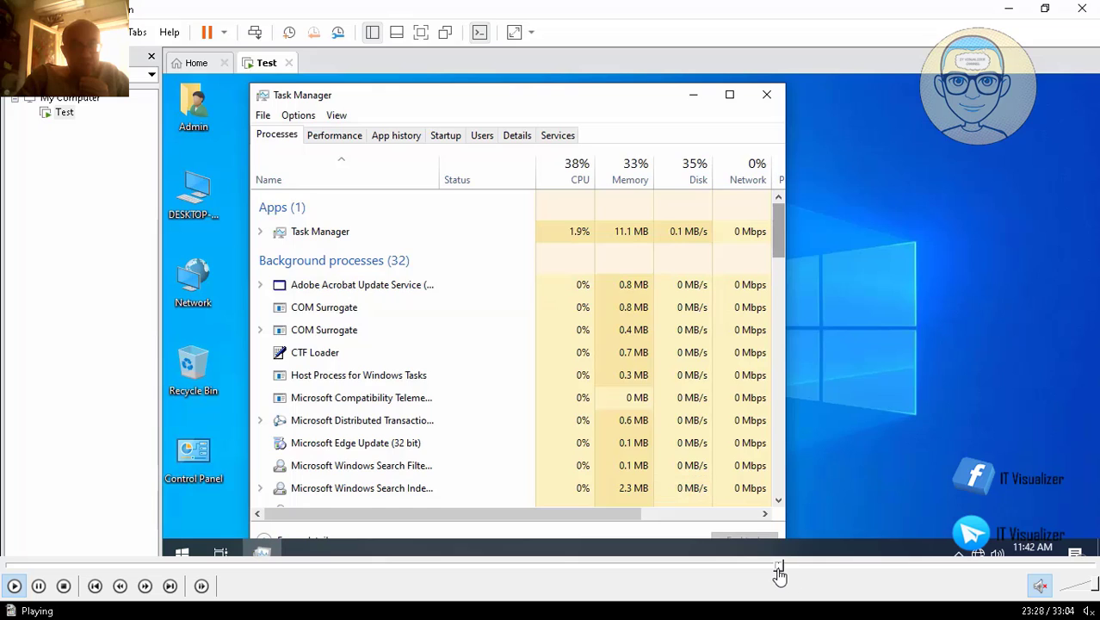
{"action": "left_click", "coordinate": [776, 567]}
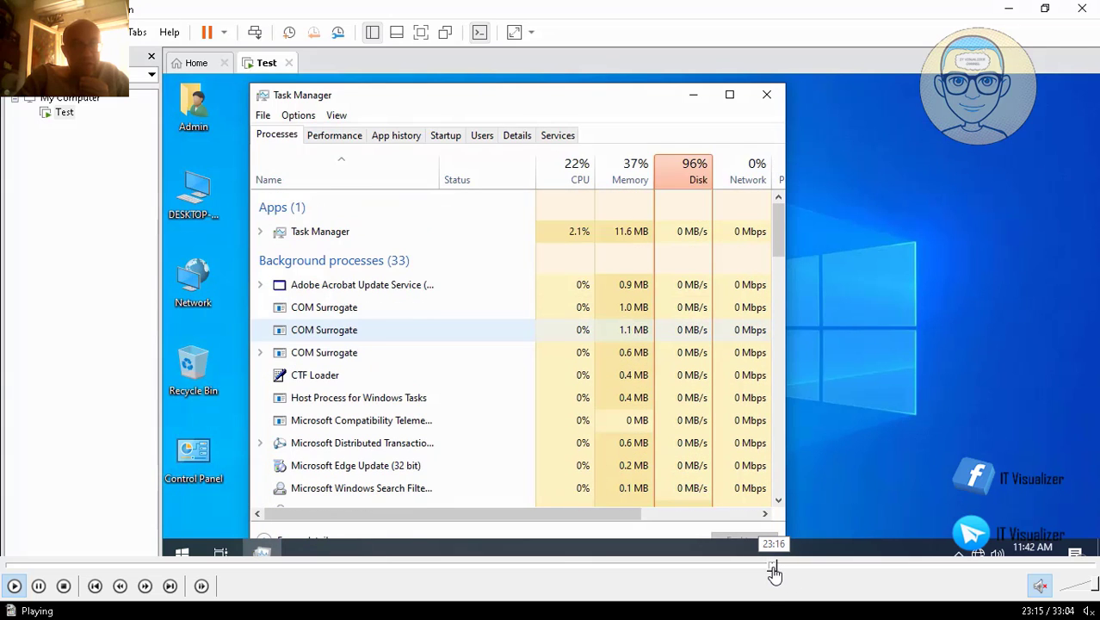
{"action": "left_click", "coordinate": [768, 567]}
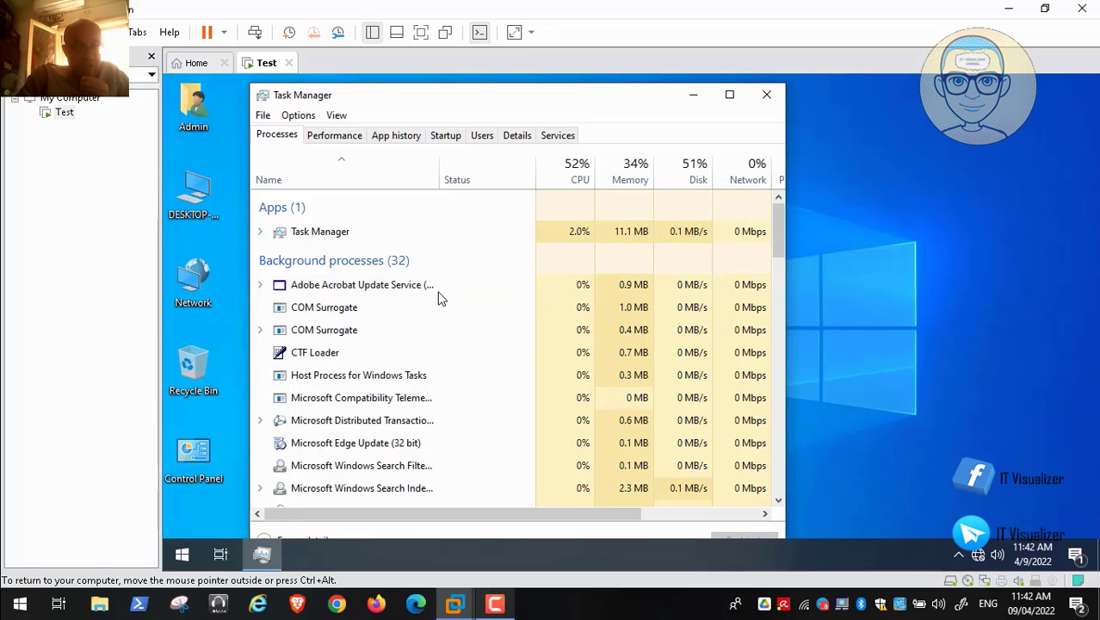
Look through the apps and background processes running in Task Manager.
{"action": "scroll", "coordinate": [439, 297], "scroll_direction": "down", "scroll_amount": 6}
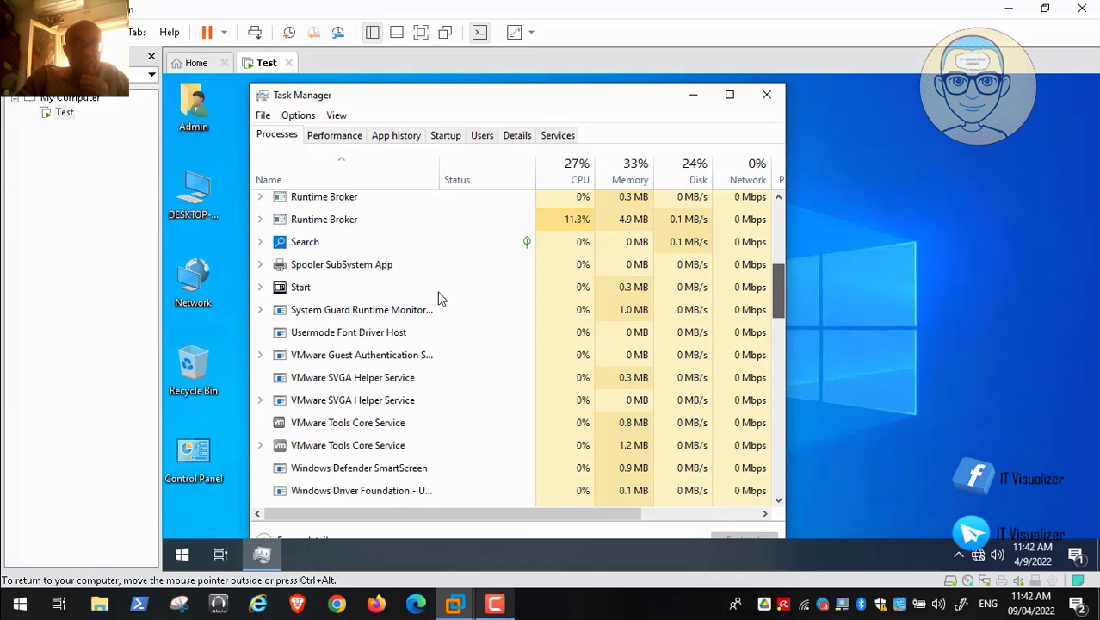
{"action": "scroll", "coordinate": [440, 297], "scroll_direction": "down", "scroll_amount": 3}
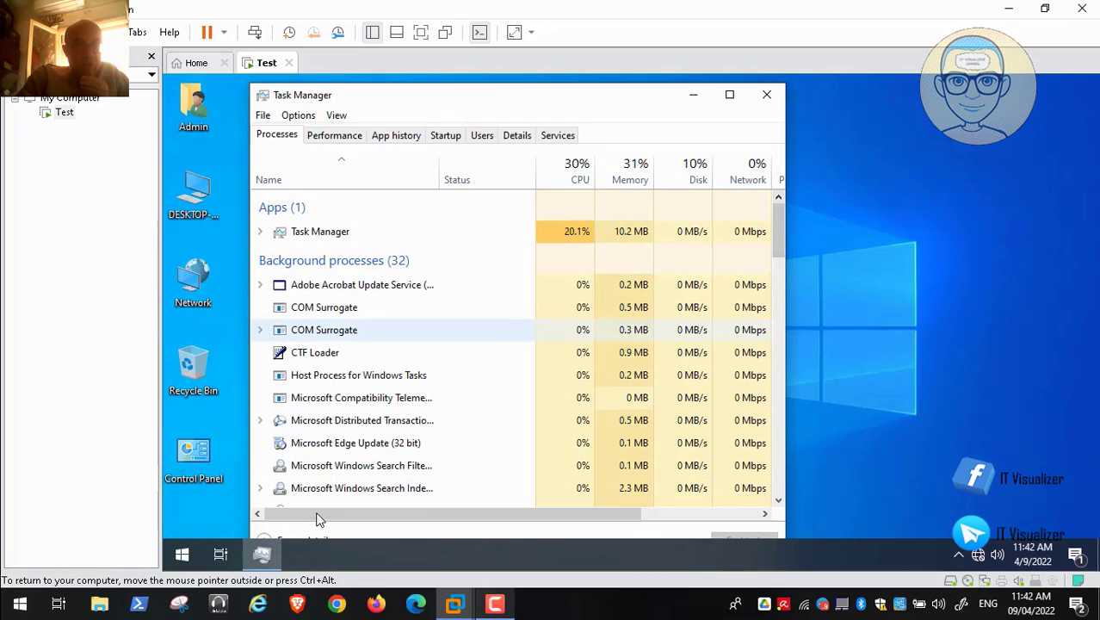
Launch the newly installed Acrobat Reader DC and minimise Task Manager.
{"action": "left_click", "coordinate": [182, 555]}
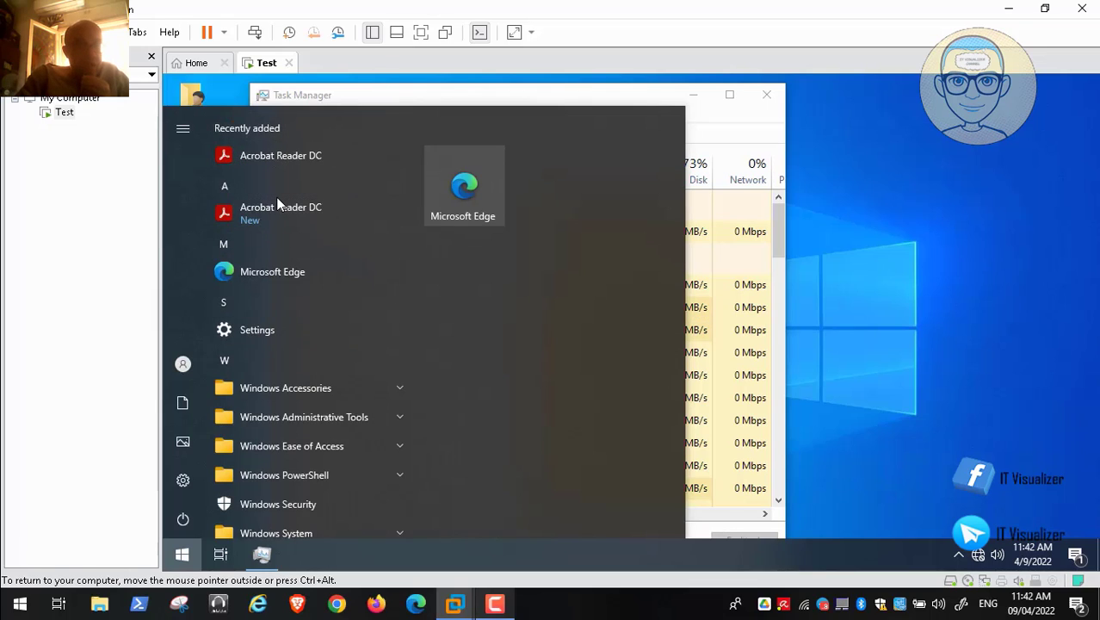
{"action": "key", "text": "ctrl+alt"}
{"action": "key", "text": "F9"}
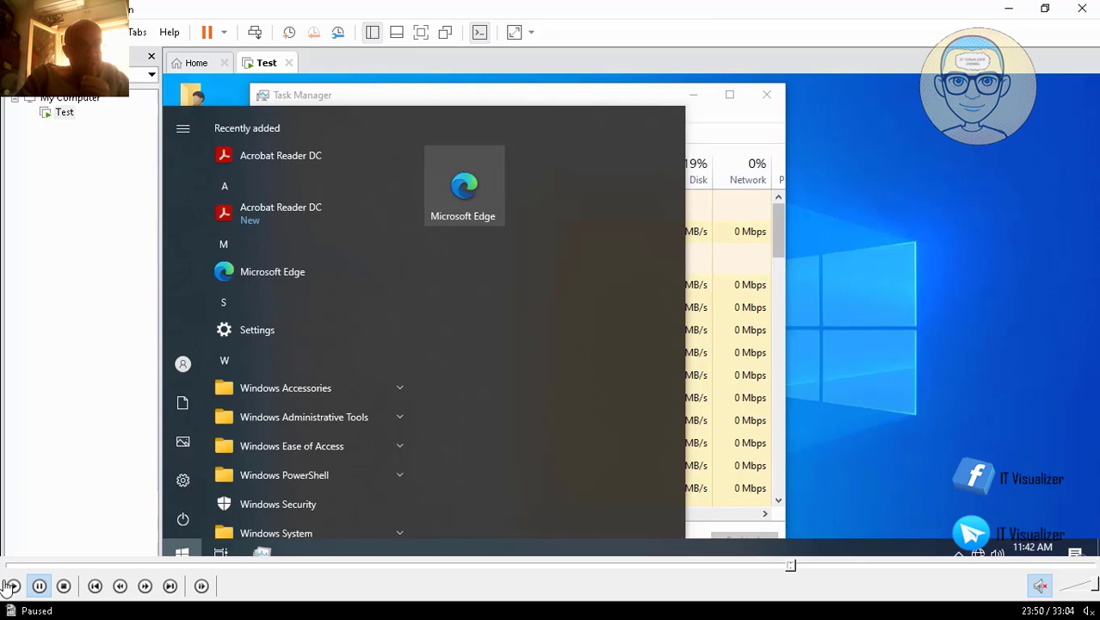
{"action": "left_click", "coordinate": [14, 587]}
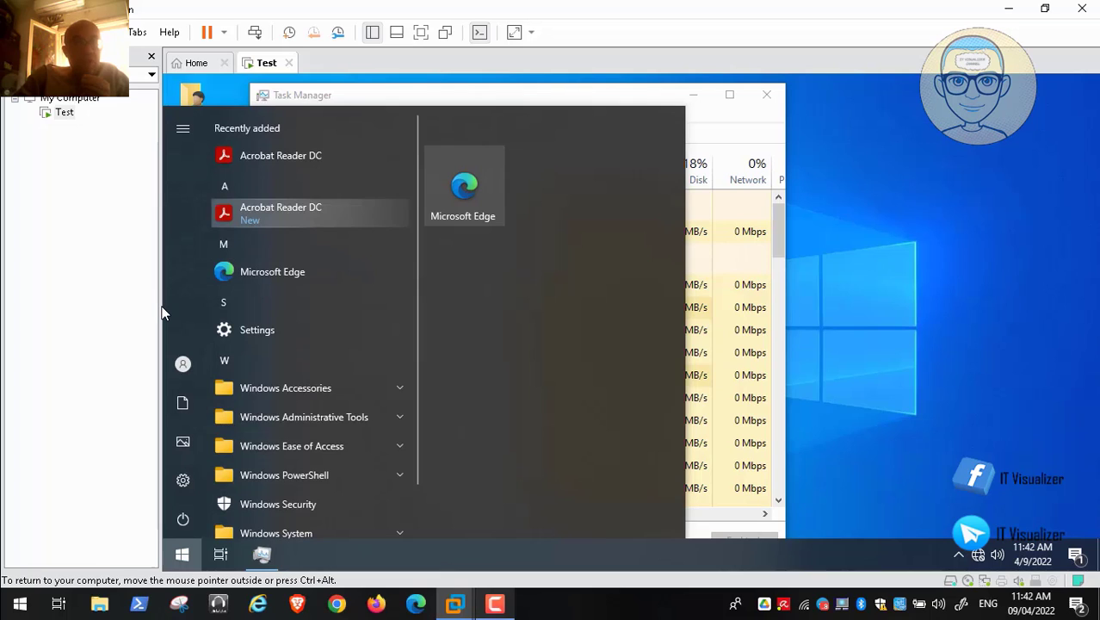
{"action": "left_click", "coordinate": [297, 219]}
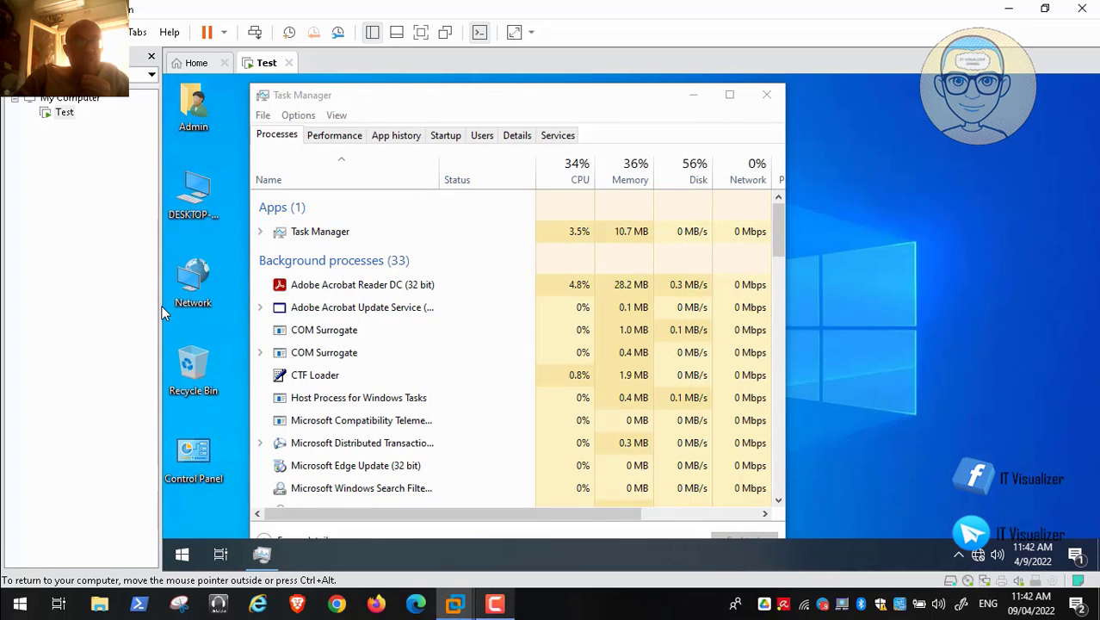
{"action": "left_click", "coordinate": [693, 94]}
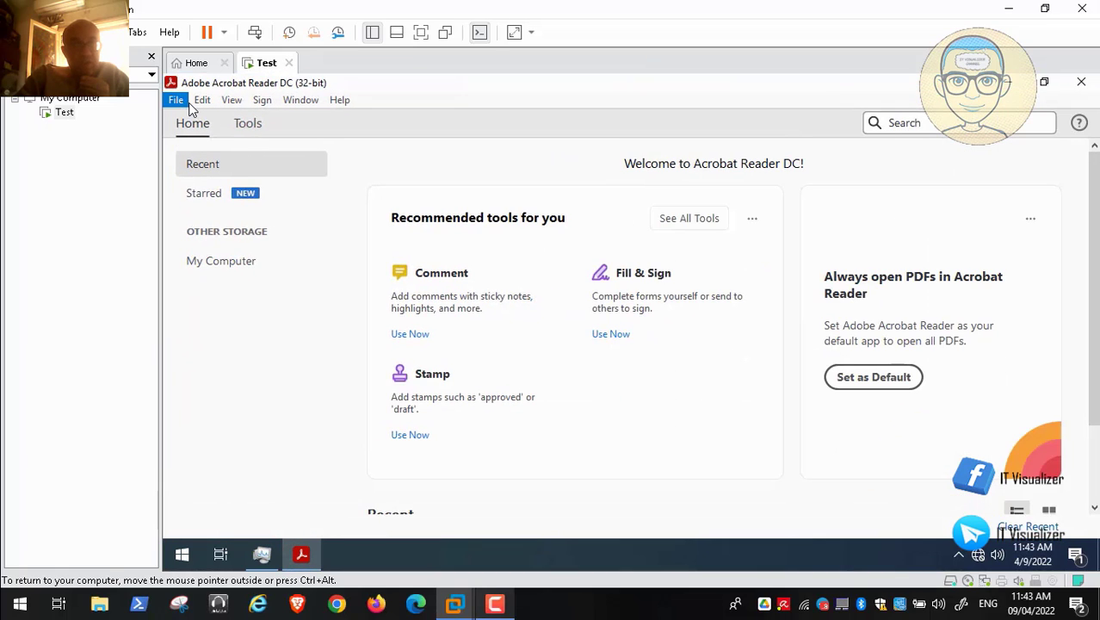
Open Acrobat Reader's preferences and examine the Security (Enhanced) settings, including the sandbox protections.
{"action": "left_click", "coordinate": [191, 104]}
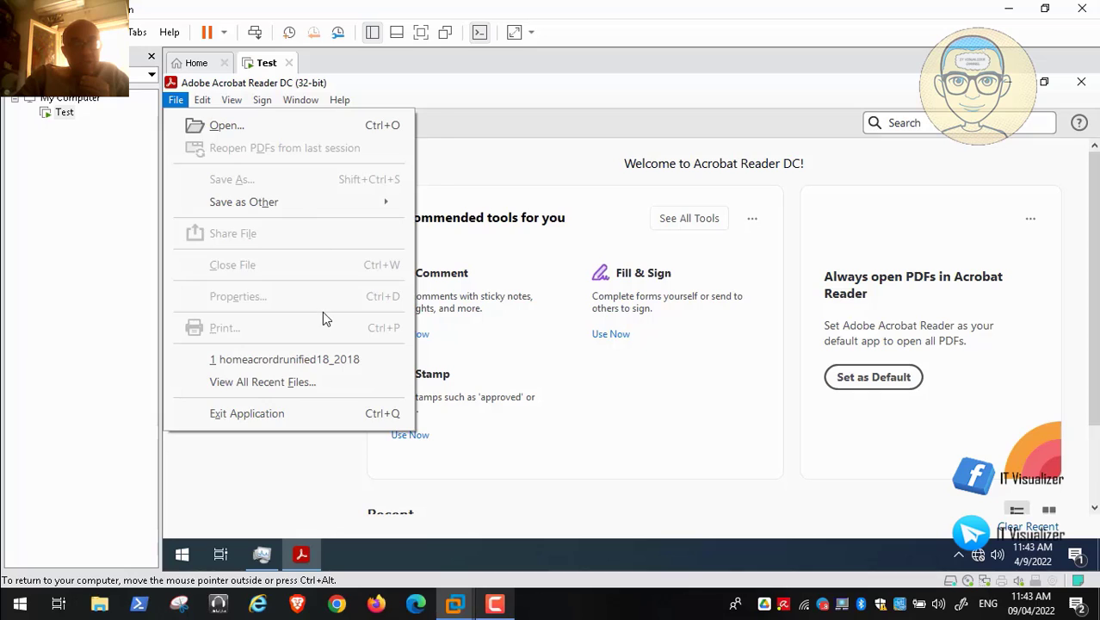
{"action": "key", "text": "Right"}
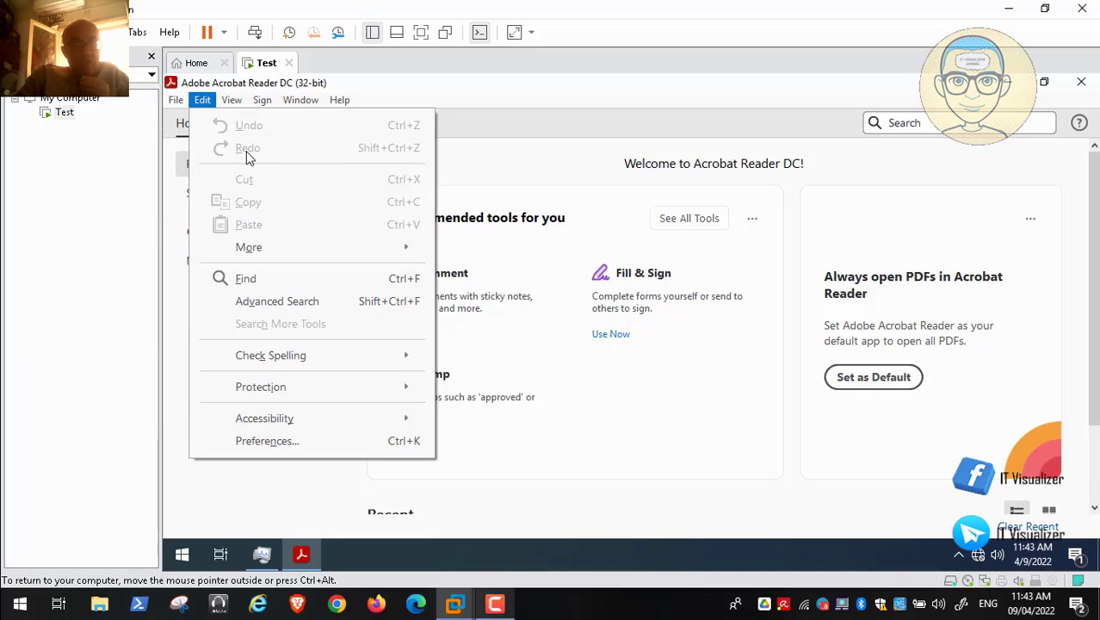
{"action": "left_click", "coordinate": [295, 445]}
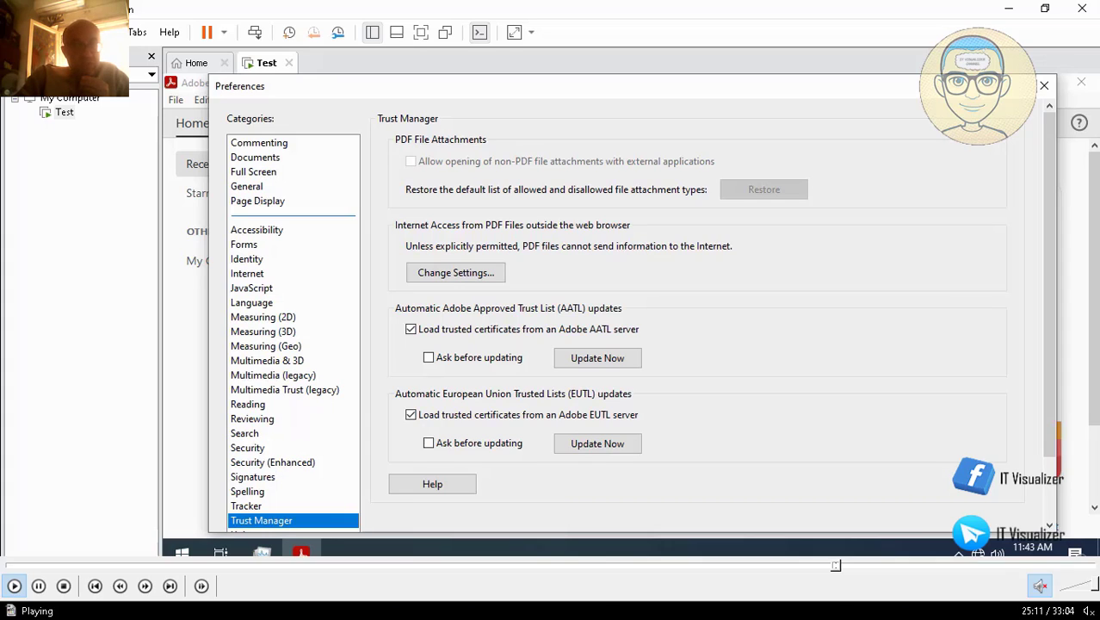
{"action": "left_click", "coordinate": [263, 465]}
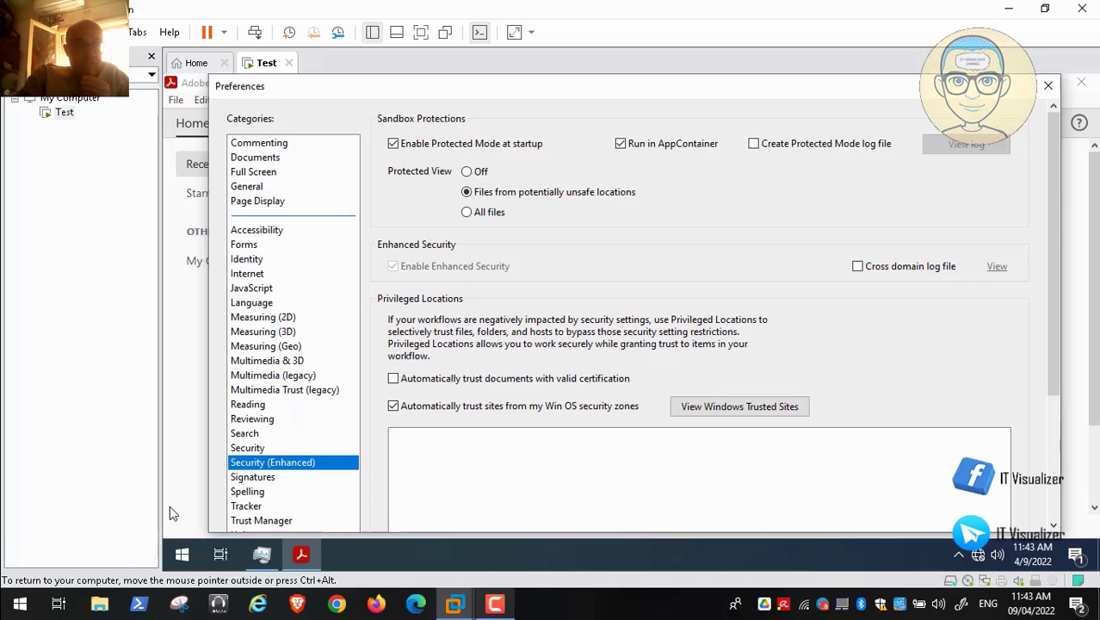
{"action": "left_click", "coordinate": [14, 586]}
{"action": "left_click", "coordinate": [12, 589]}
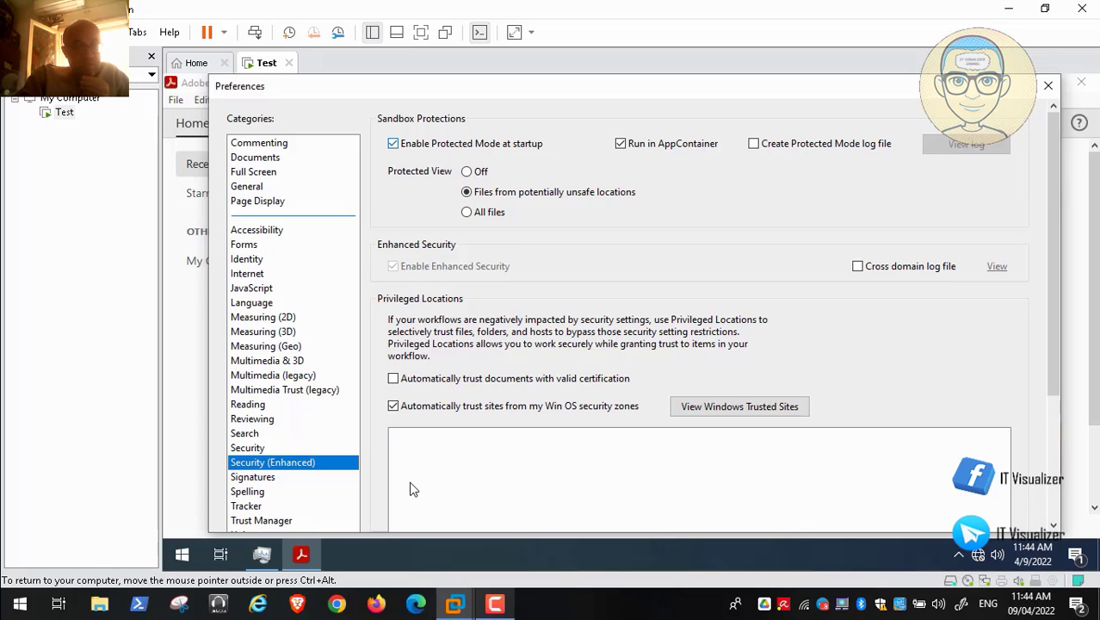
Examine the Security, General and Accessibility categories in Acrobat Reader's preferences.
{"action": "mouse_move", "coordinate": [805, 587]}
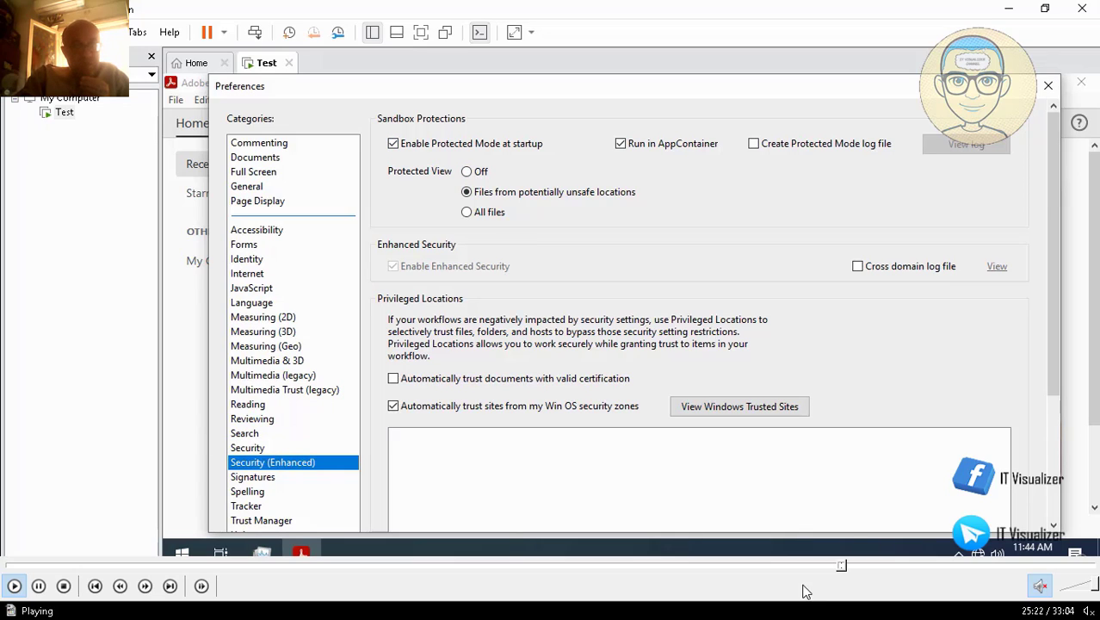
{"action": "left_click", "coordinate": [839, 569]}
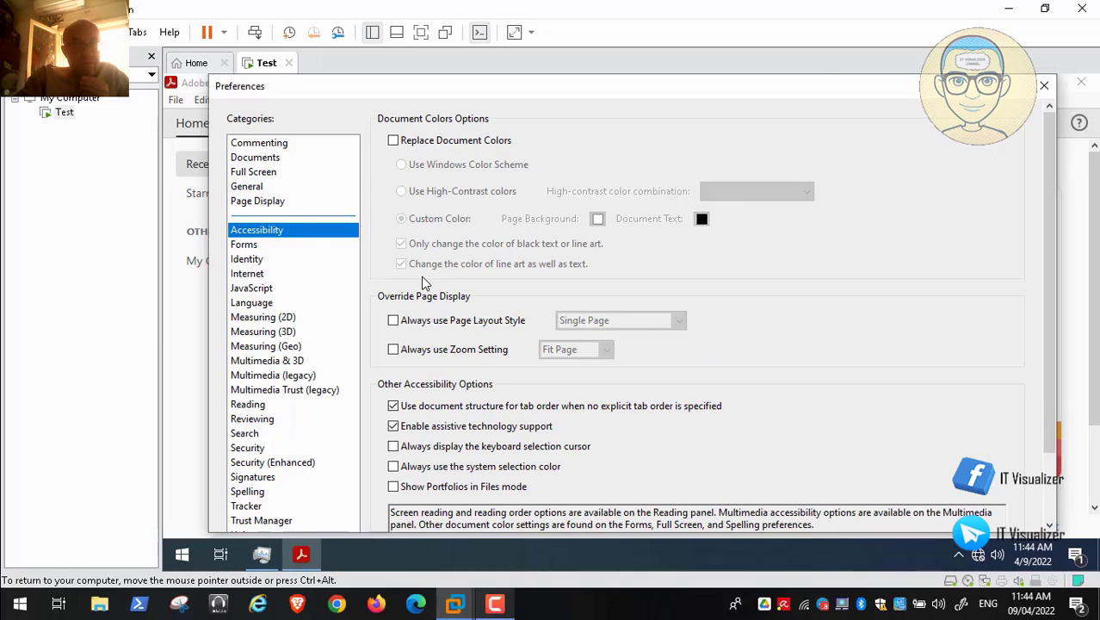
{"action": "mouse_move", "coordinate": [833, 571]}
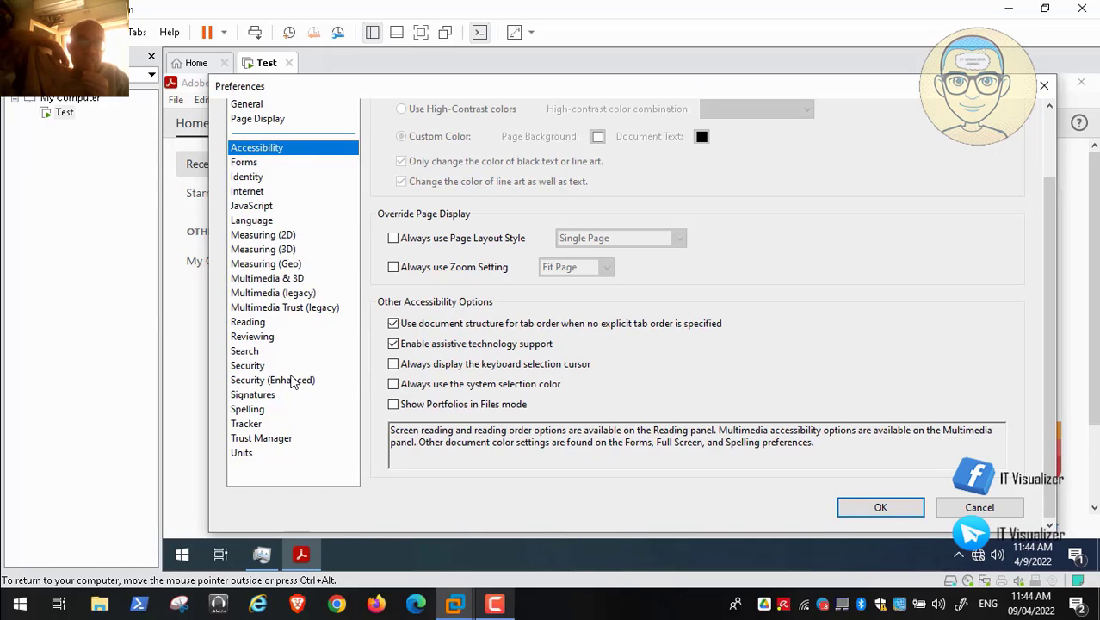
{"action": "left_click", "coordinate": [291, 375]}
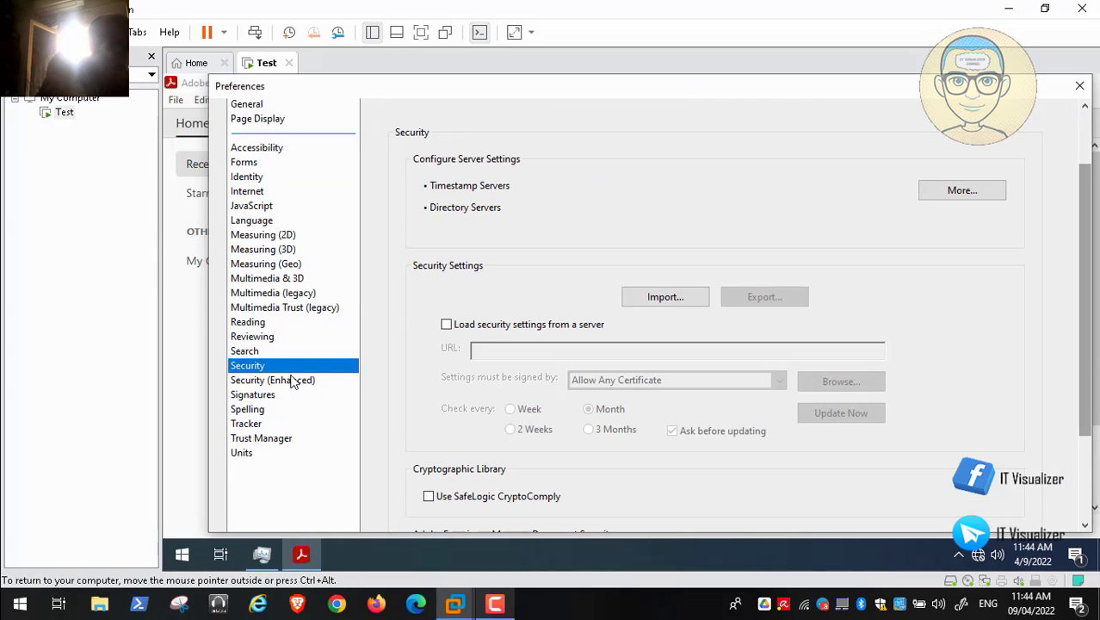
{"action": "scroll", "coordinate": [292, 382], "scroll_direction": "up", "scroll_amount": 2}
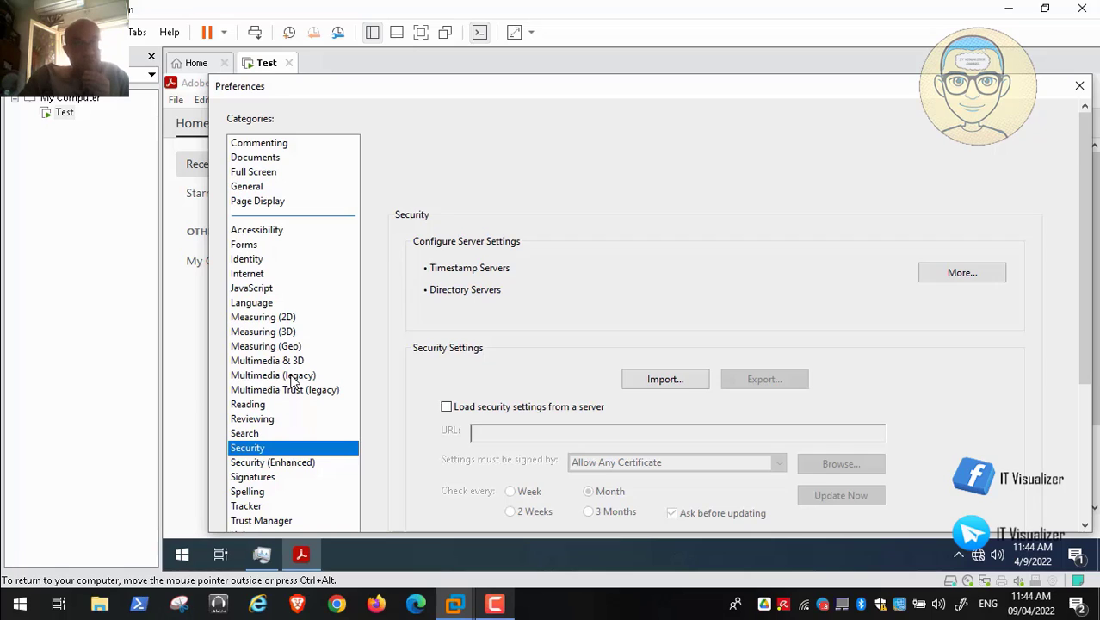
{"action": "key", "text": "g"}
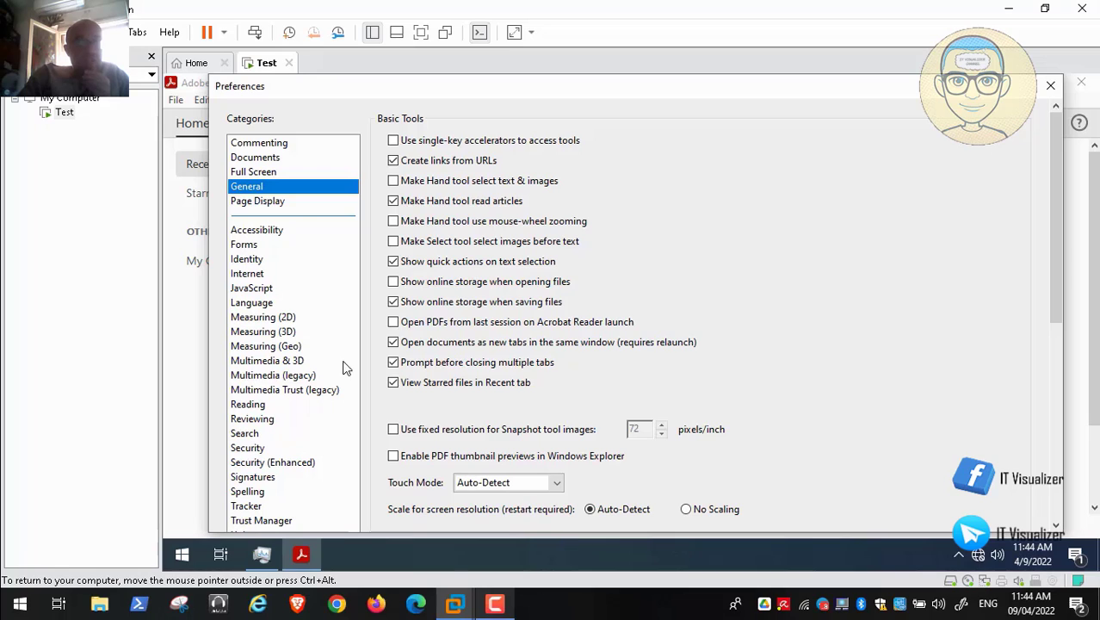
{"action": "left_click", "coordinate": [296, 229]}
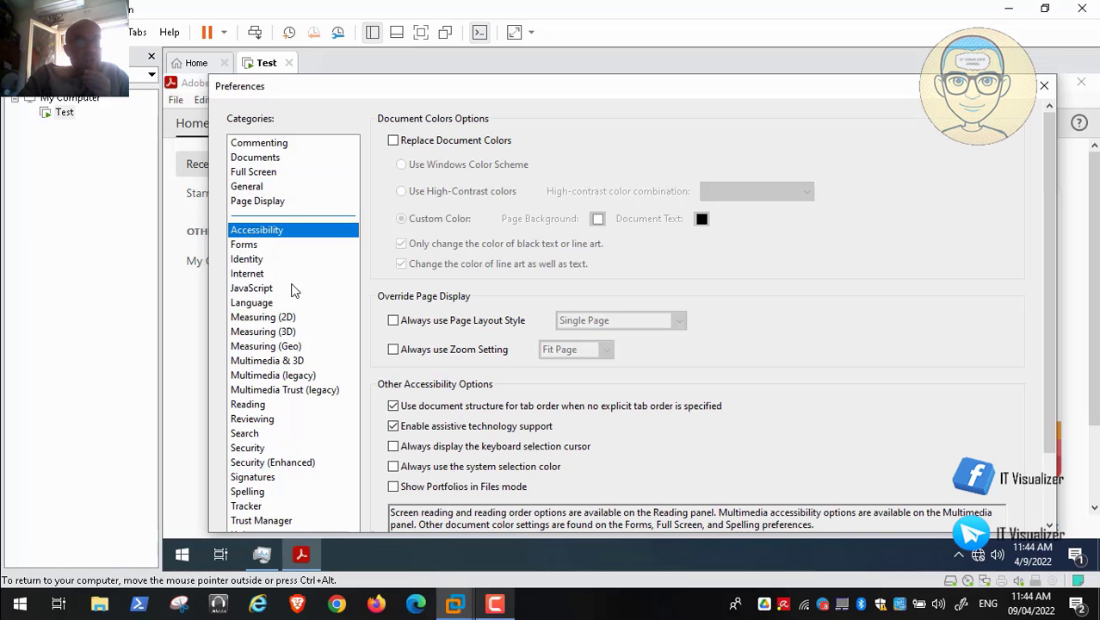
Examine the Forms, Identity, Internet, JavaScript and Language categories in Acrobat Reader's preferences.
{"action": "key", "text": "Down"}
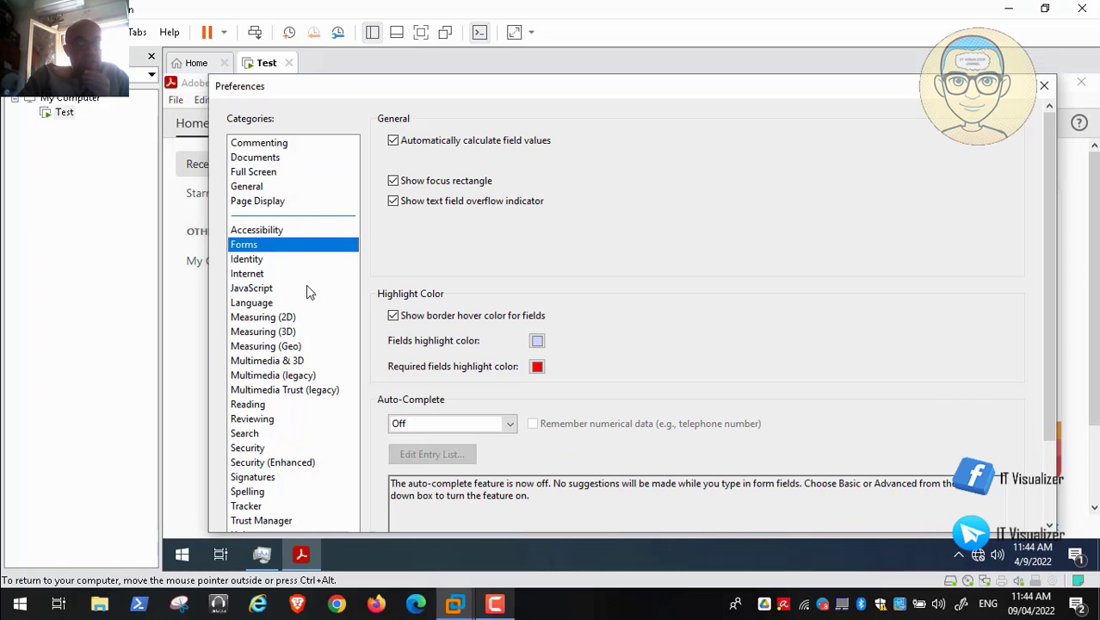
{"action": "key", "text": "Down"}
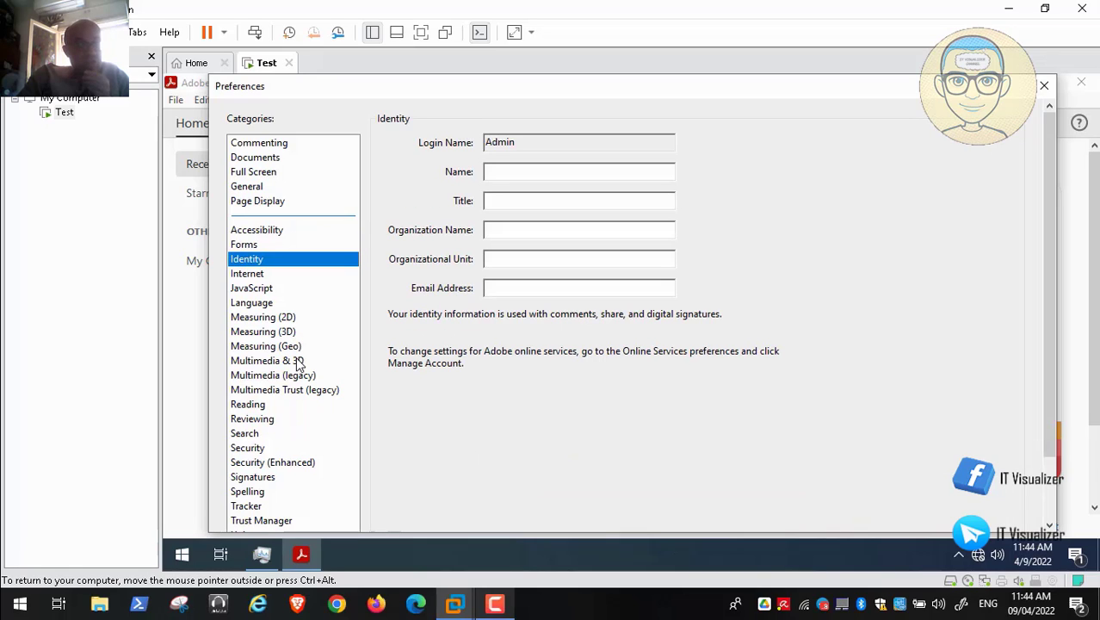
{"action": "key", "text": "Down"}
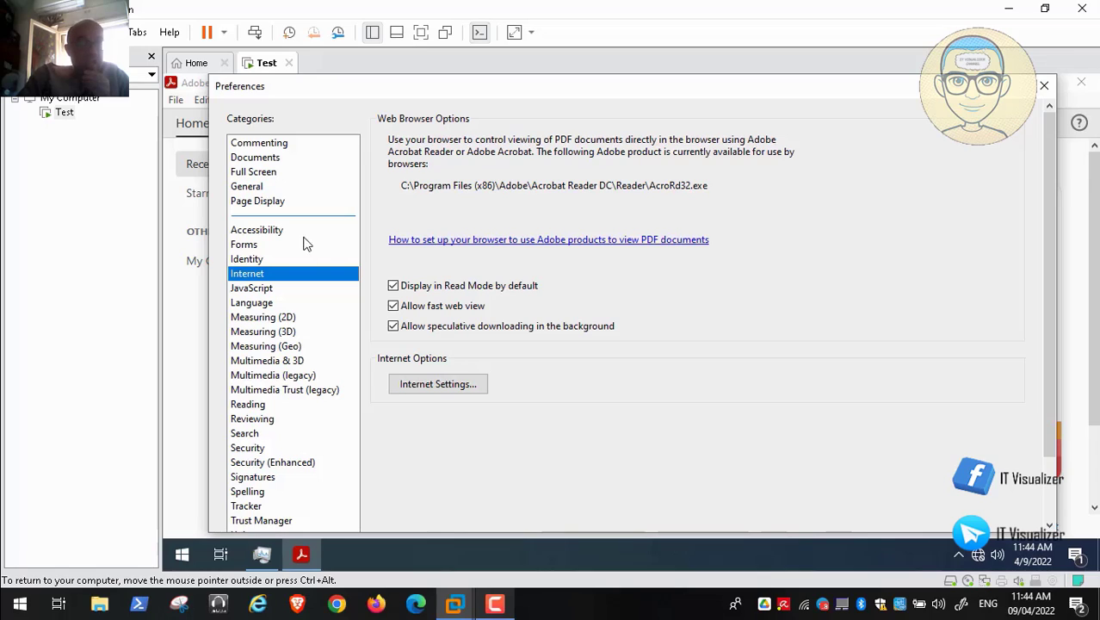
{"action": "key", "text": "Down"}
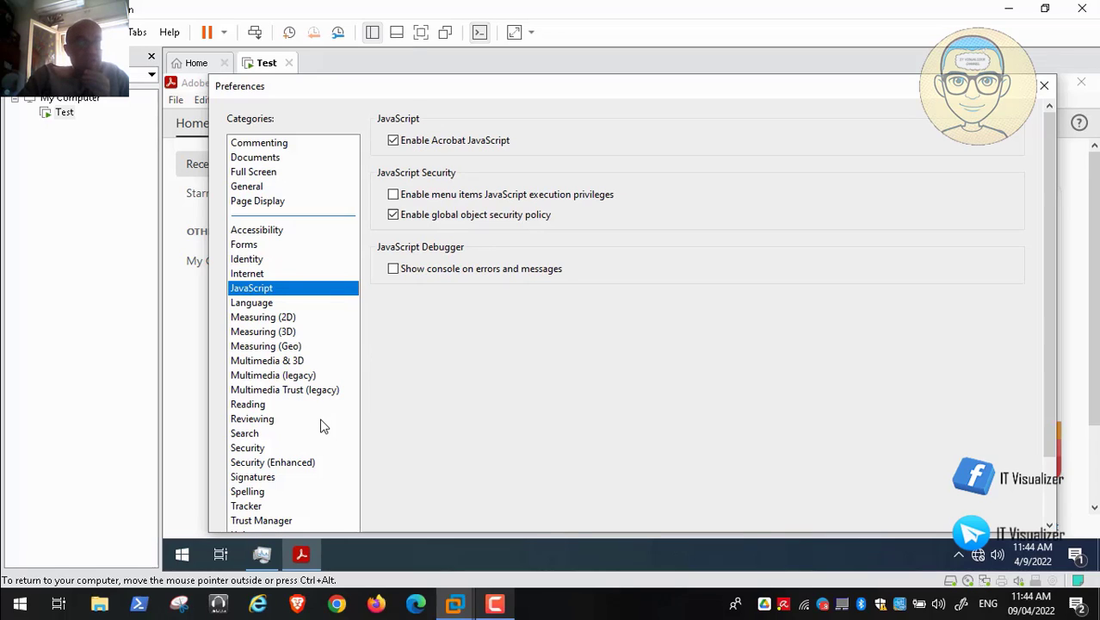
{"action": "key", "text": "Down"}
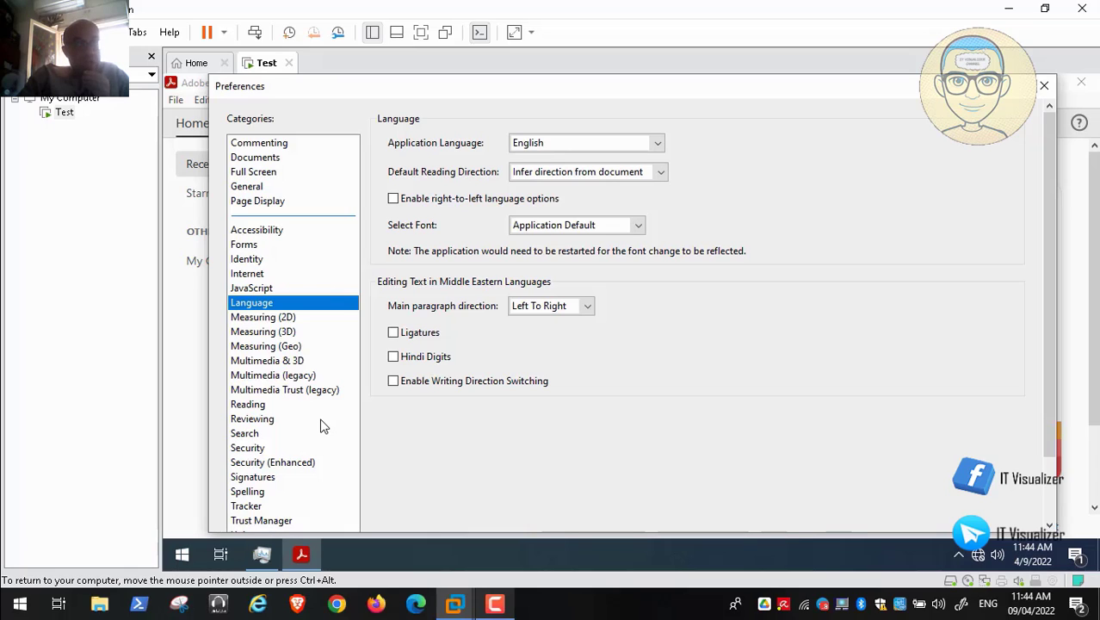
Examine the Reading, Reviewing, Search, Security and Security (Enhanced) categories in Acrobat Reader's preferences.
{"action": "key", "text": "r"}
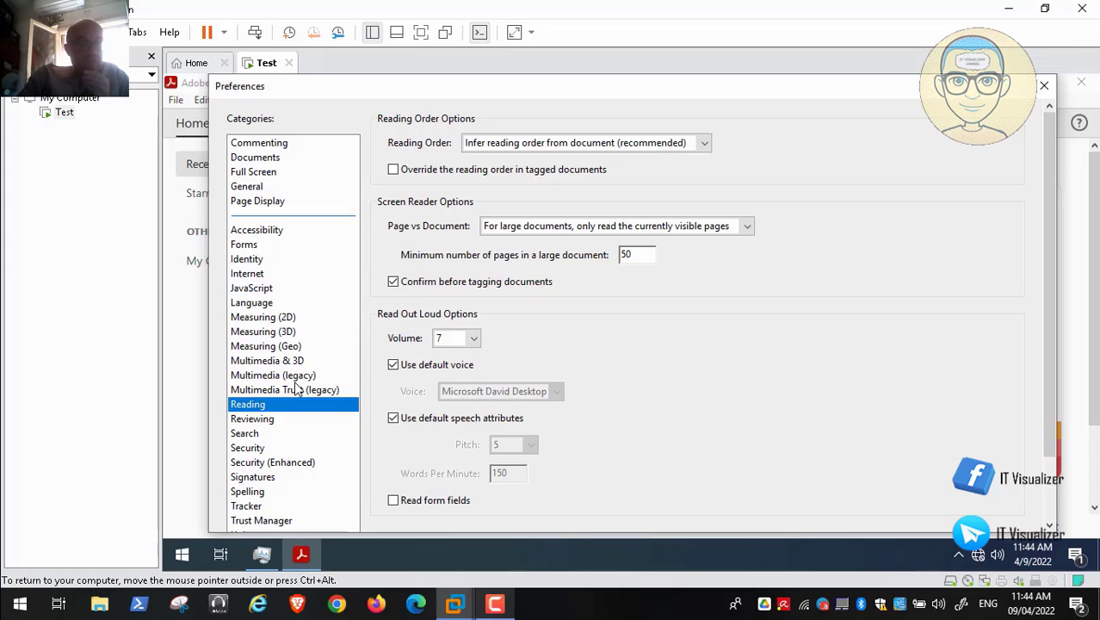
{"action": "key", "text": "Down"}
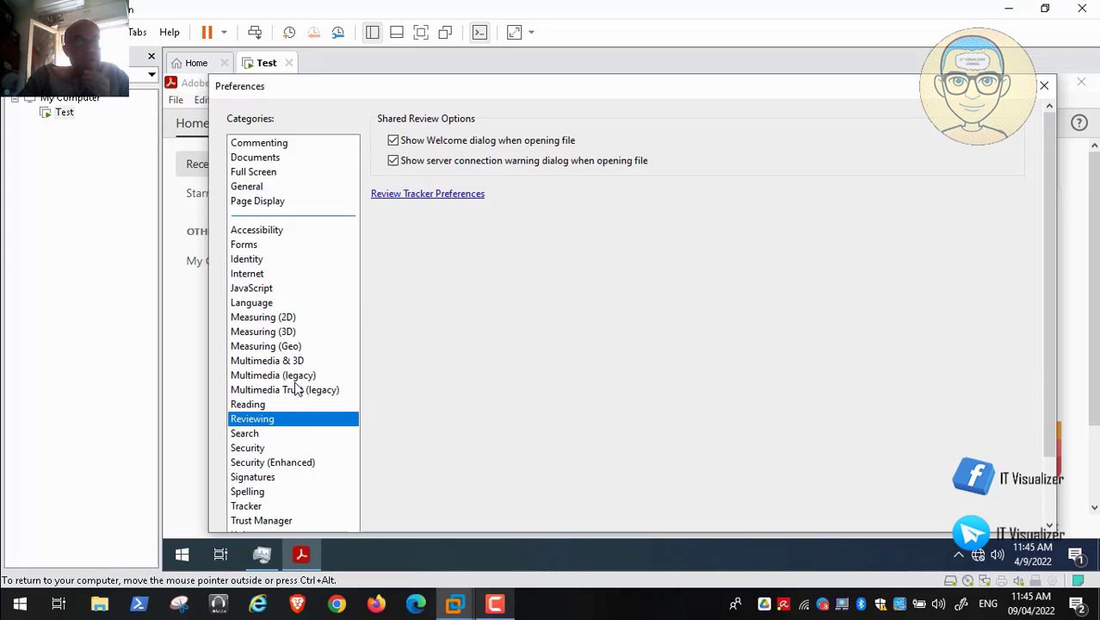
{"action": "key", "text": "Down"}
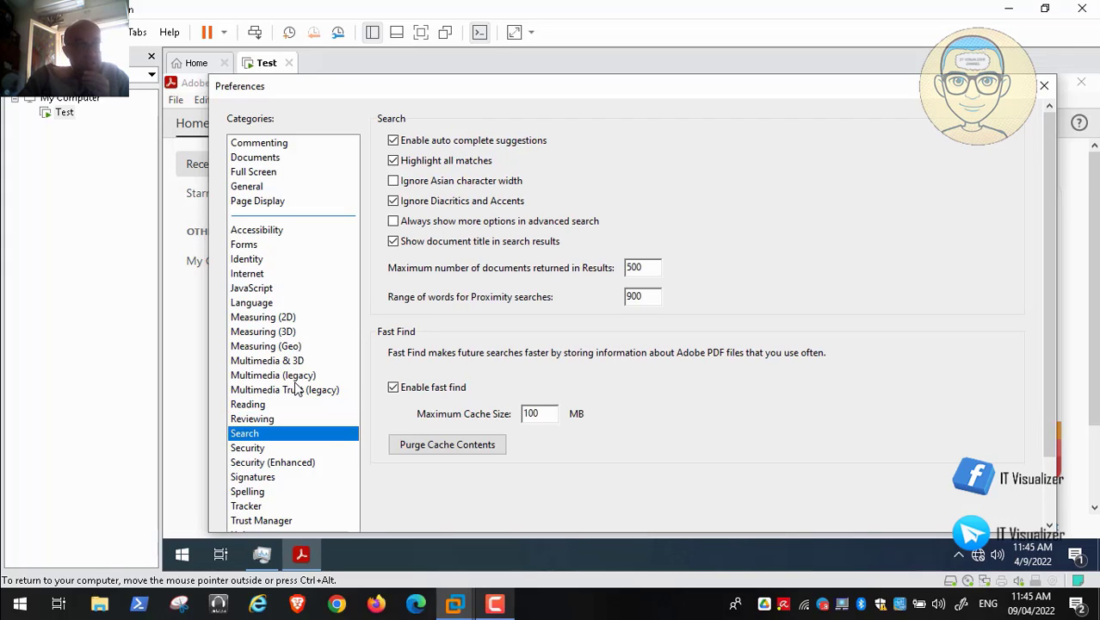
{"action": "key", "text": "Down"}
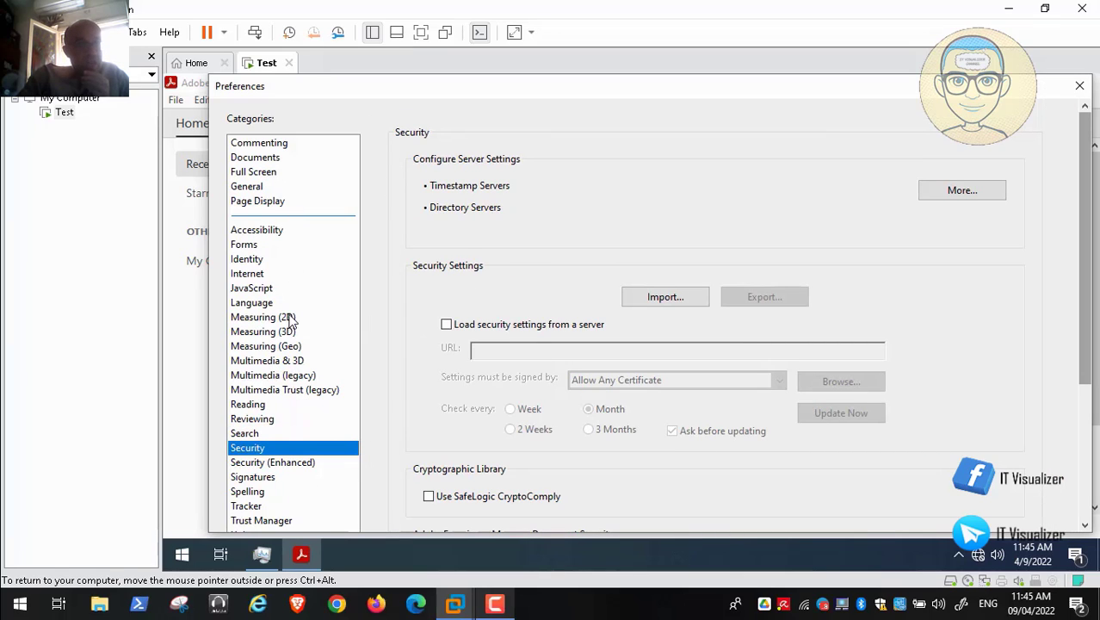
{"action": "scroll", "coordinate": [320, 430], "scroll_direction": "down", "scroll_amount": 3}
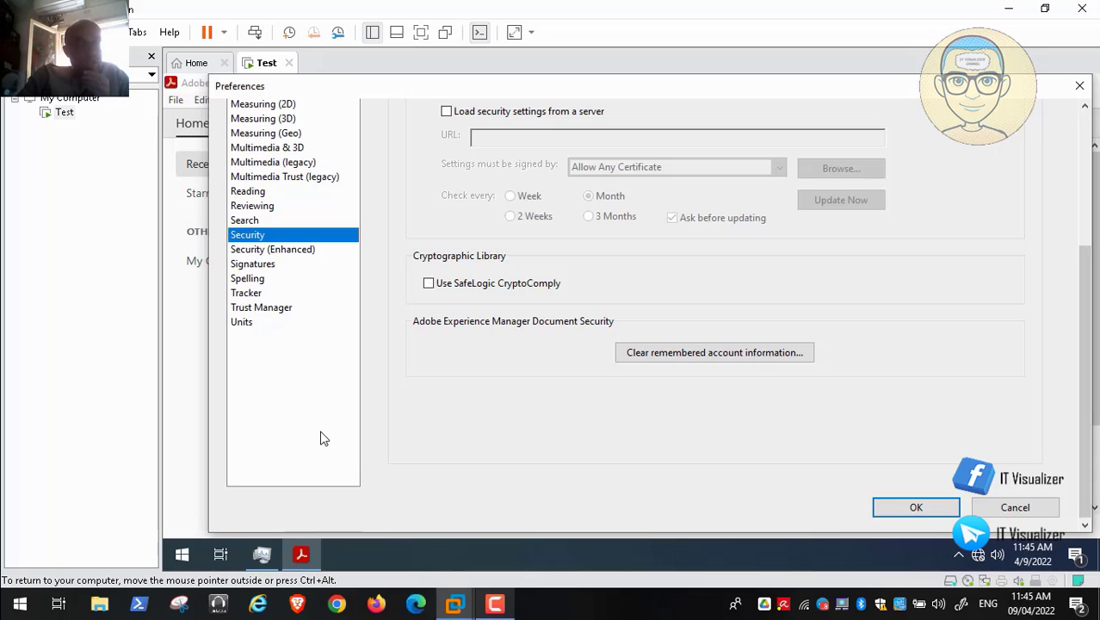
{"action": "left_click", "coordinate": [293, 249]}
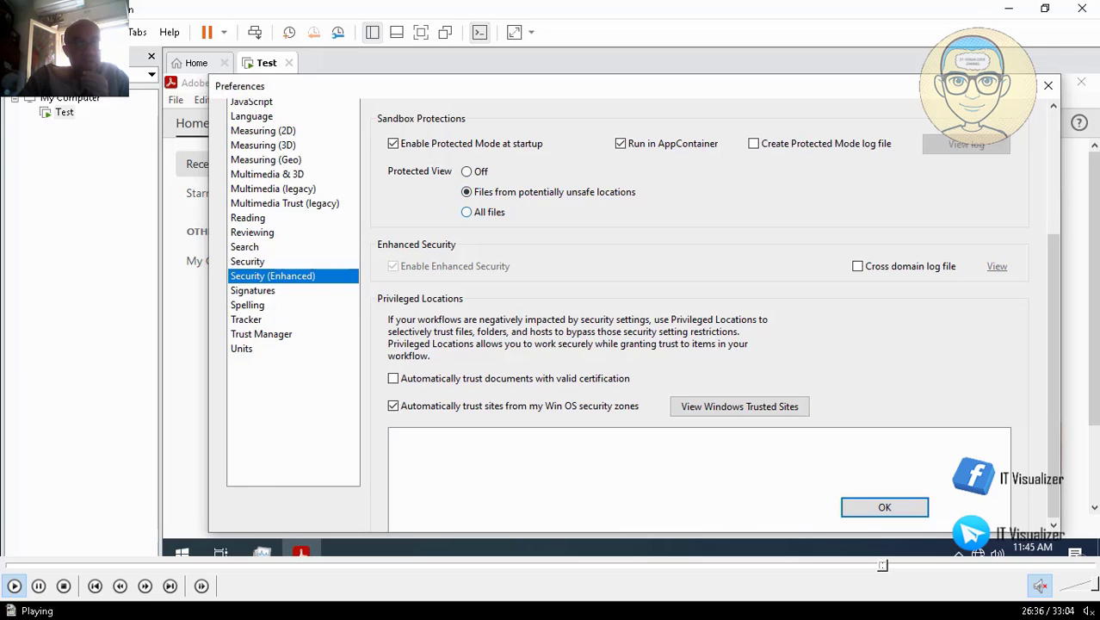
{"action": "left_click", "coordinate": [38, 585]}
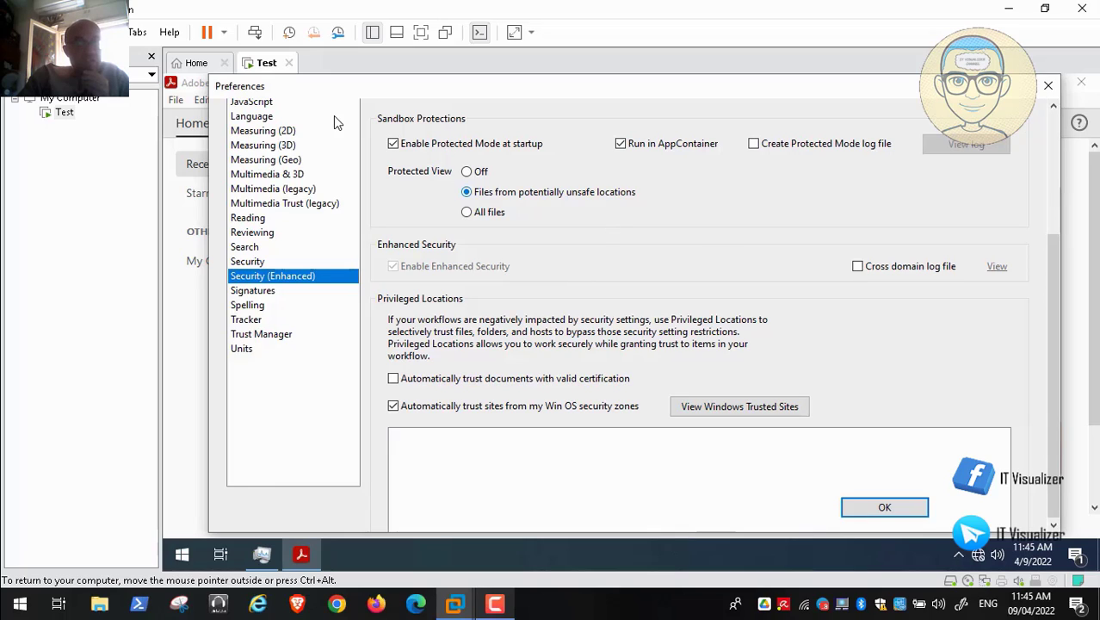
{"action": "left_click", "coordinate": [544, 213]}
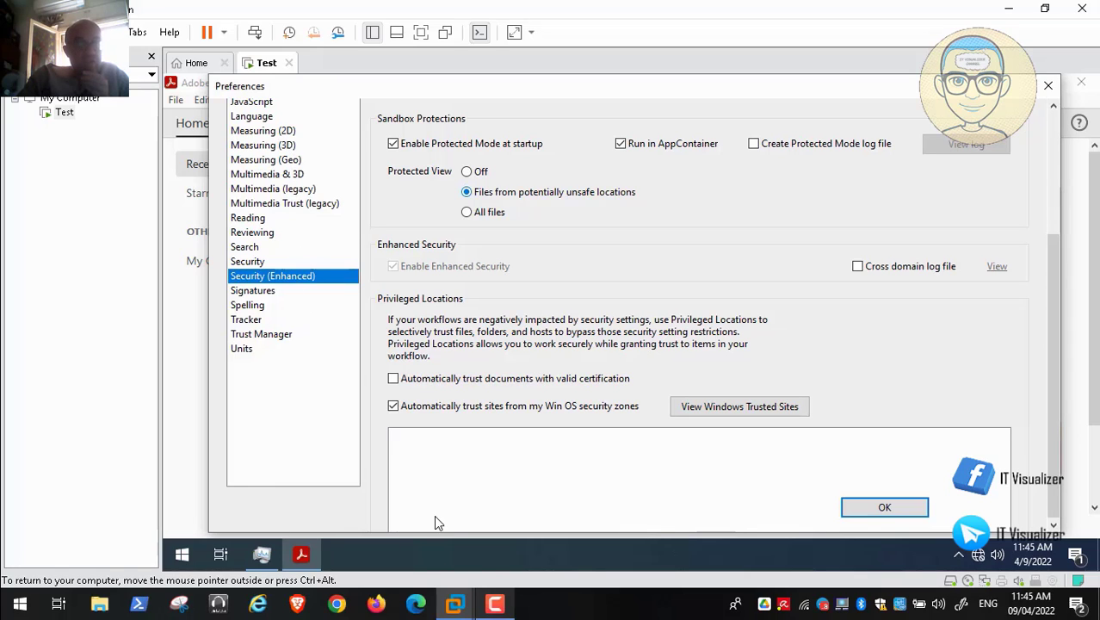
{"action": "left_click", "coordinate": [897, 566]}
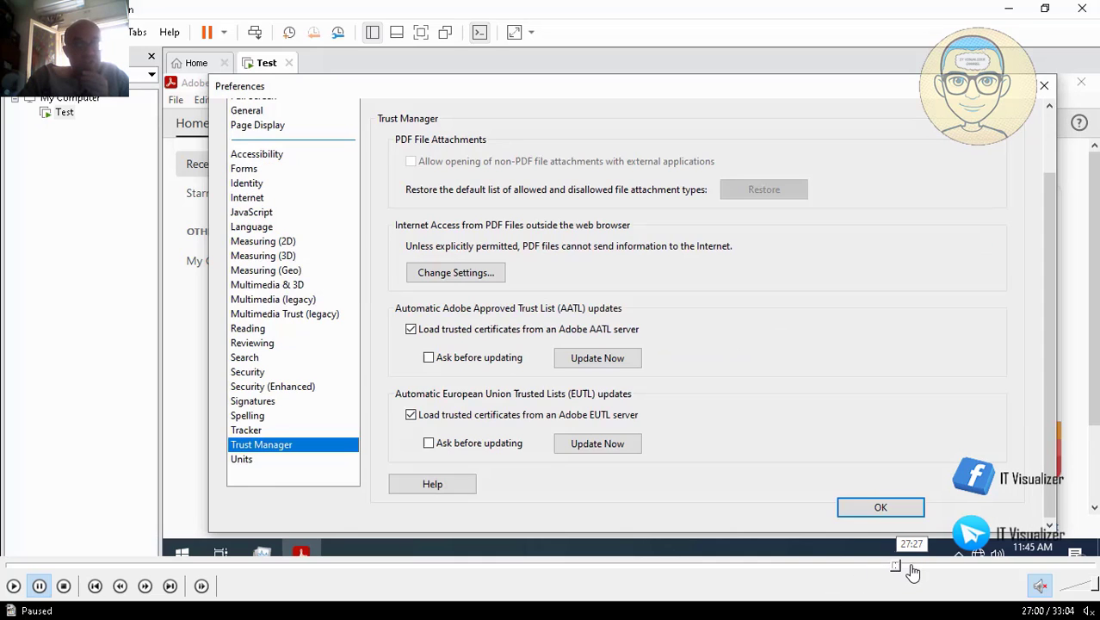
{"action": "left_click", "coordinate": [912, 567]}
{"action": "left_click", "coordinate": [931, 567]}
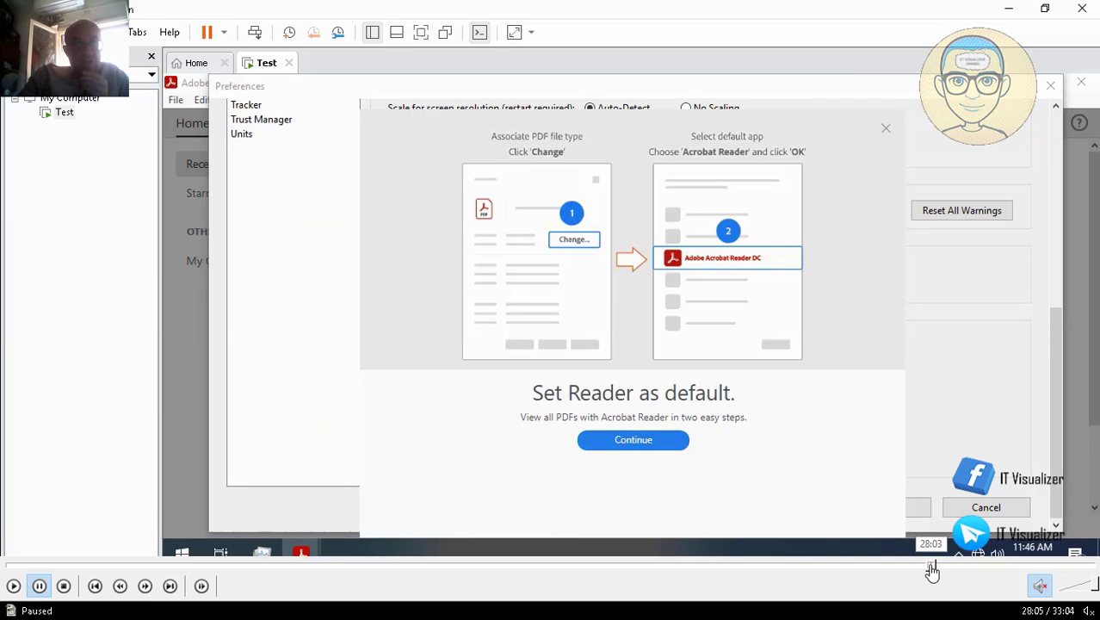
{"action": "left_click", "coordinate": [946, 566]}
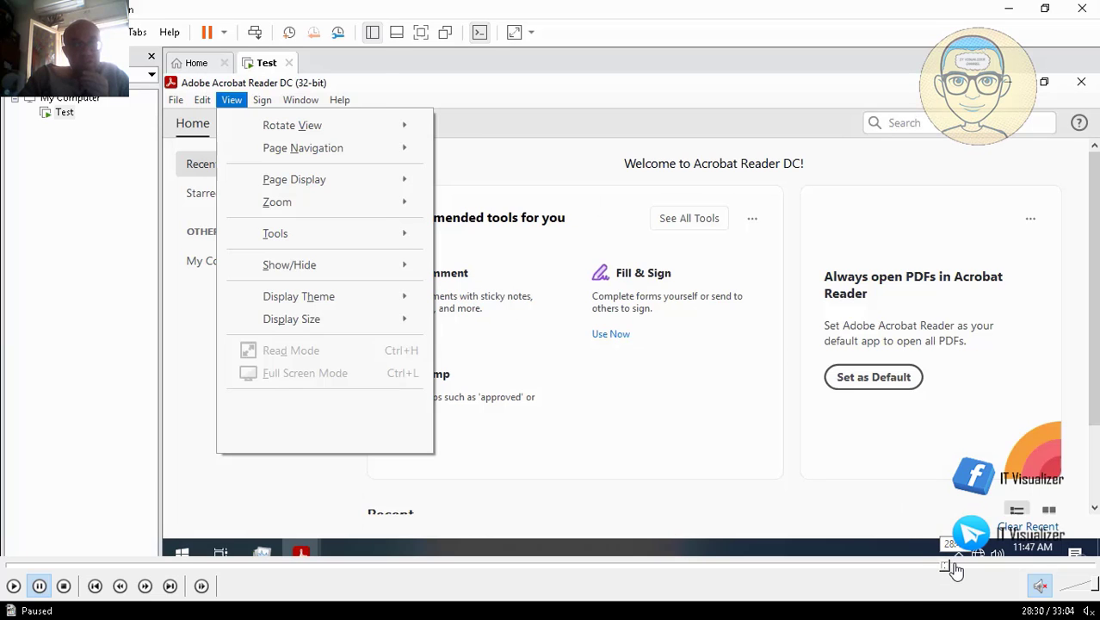
{"action": "left_click", "coordinate": [950, 566]}
{"action": "left_click", "coordinate": [963, 566]}
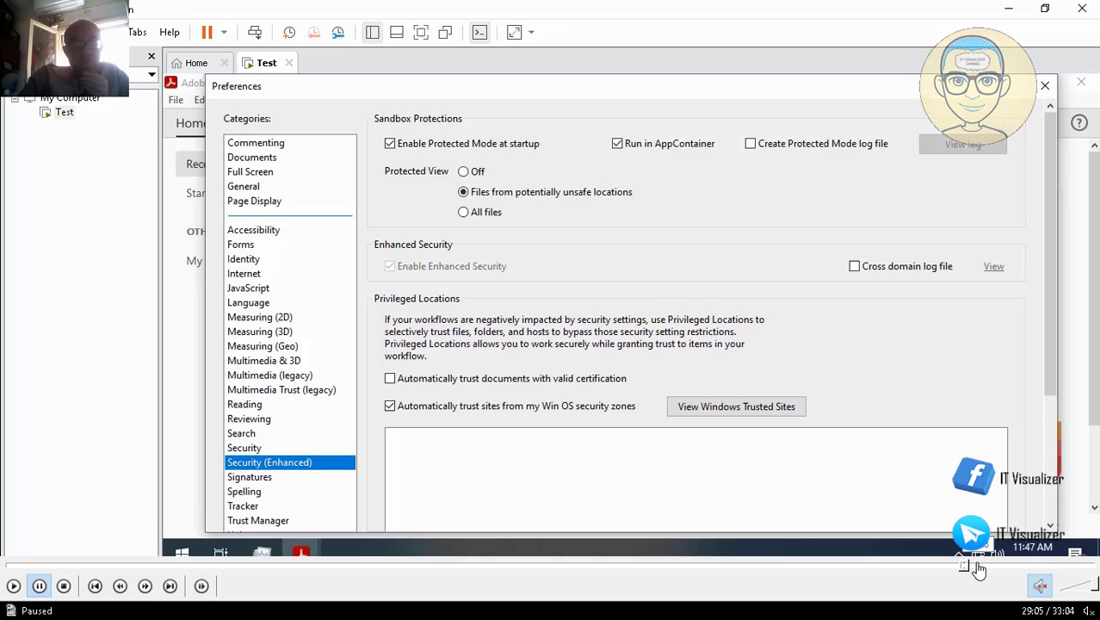
{"action": "left_click", "coordinate": [978, 566]}
{"action": "left_click", "coordinate": [982, 567]}
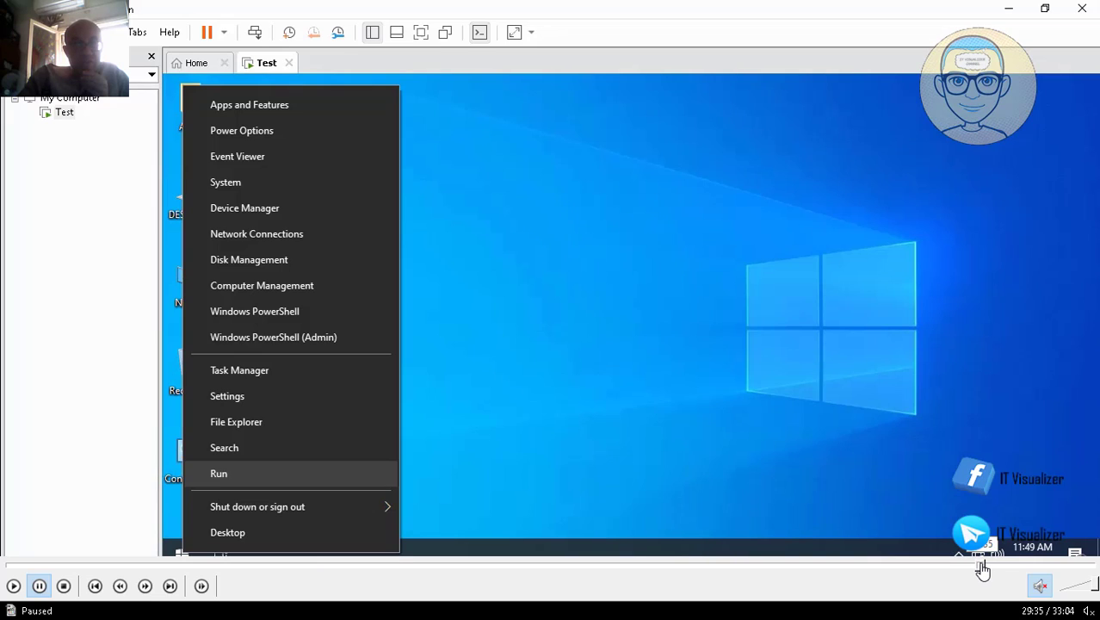
{"action": "left_click", "coordinate": [15, 586]}
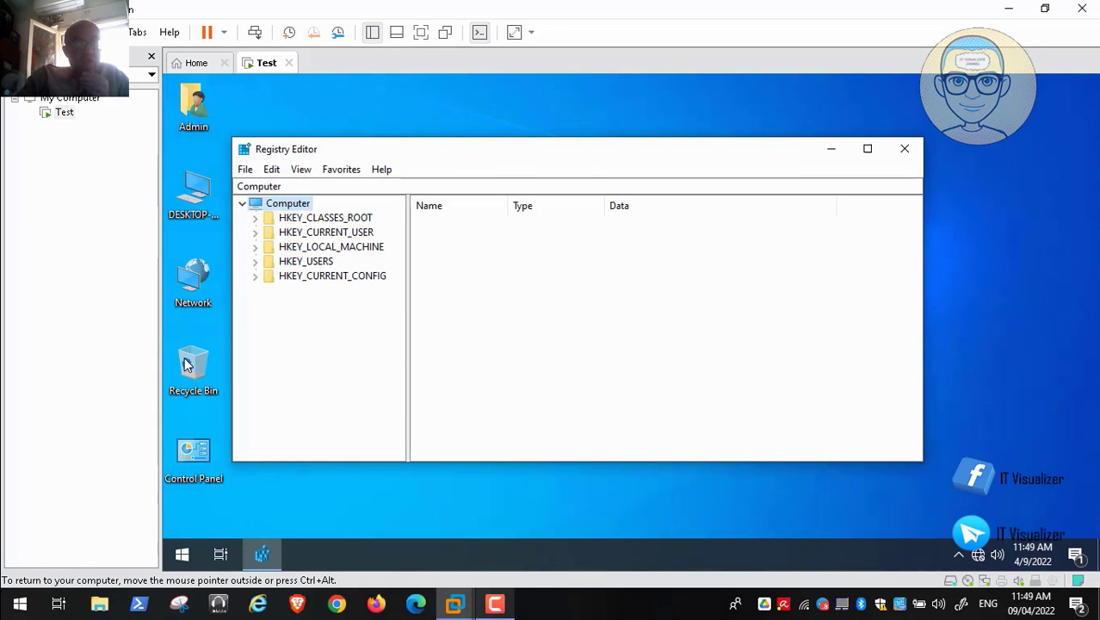
Expand HKEY_LOCAL_MACHINE\SOFTWARE\Policies\Adobe\Acrobat Reader\DC\FeatureLockDown in the registry, widen the key tree and maximise the Registry Editor window.
{"action": "left_click", "coordinate": [255, 246]}
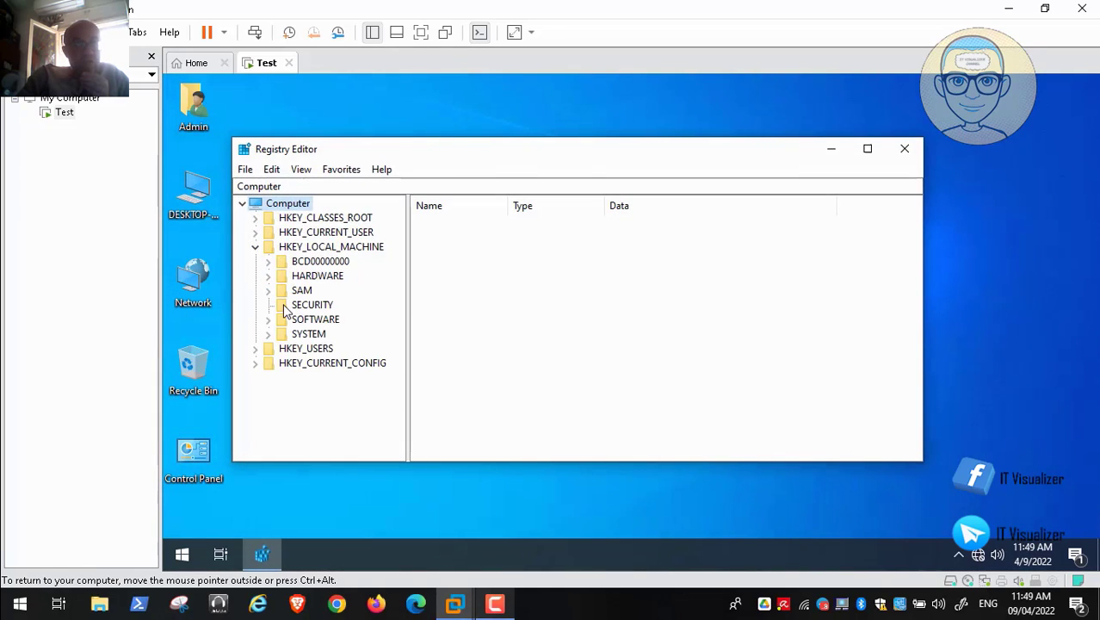
{"action": "left_click", "coordinate": [269, 321]}
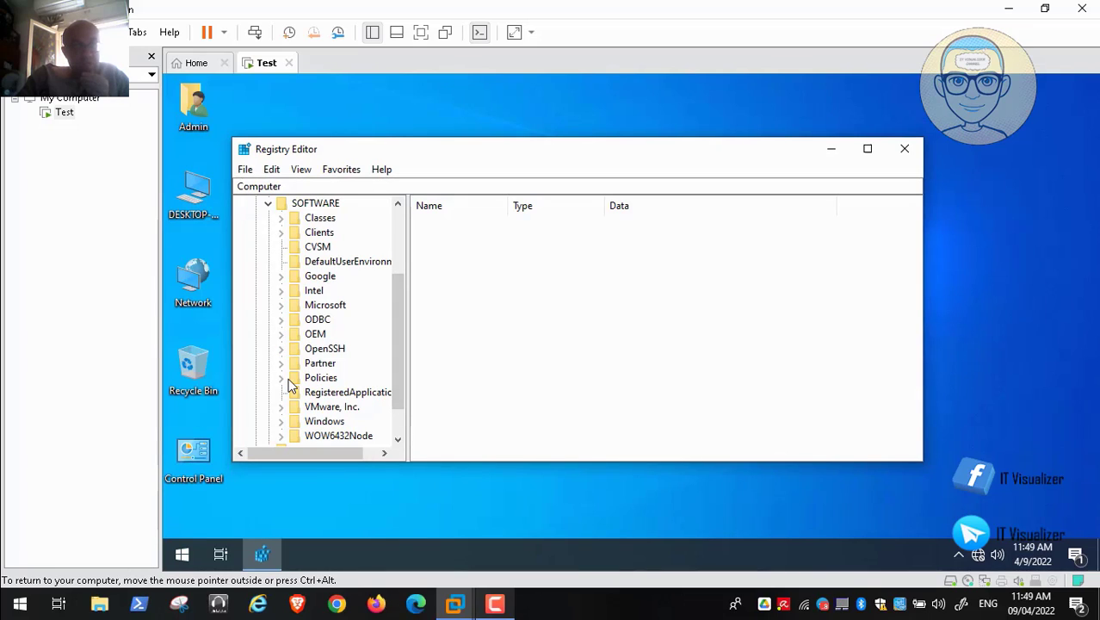
{"action": "left_click_drag", "start_coordinate": [409, 381], "coordinate": [463, 381]}
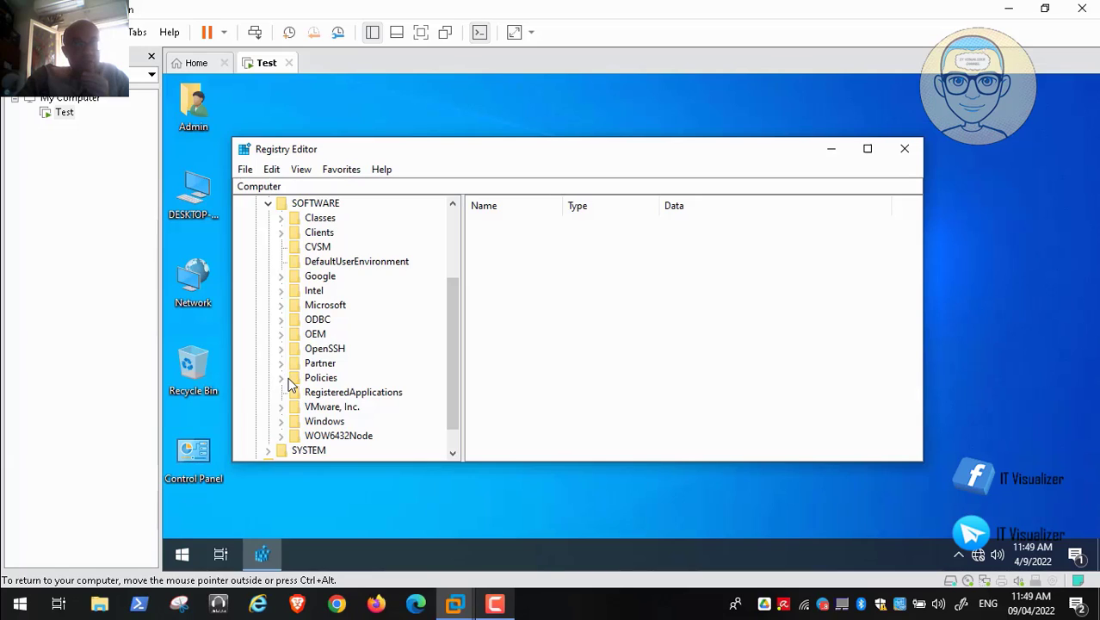
{"action": "left_click", "coordinate": [283, 378]}
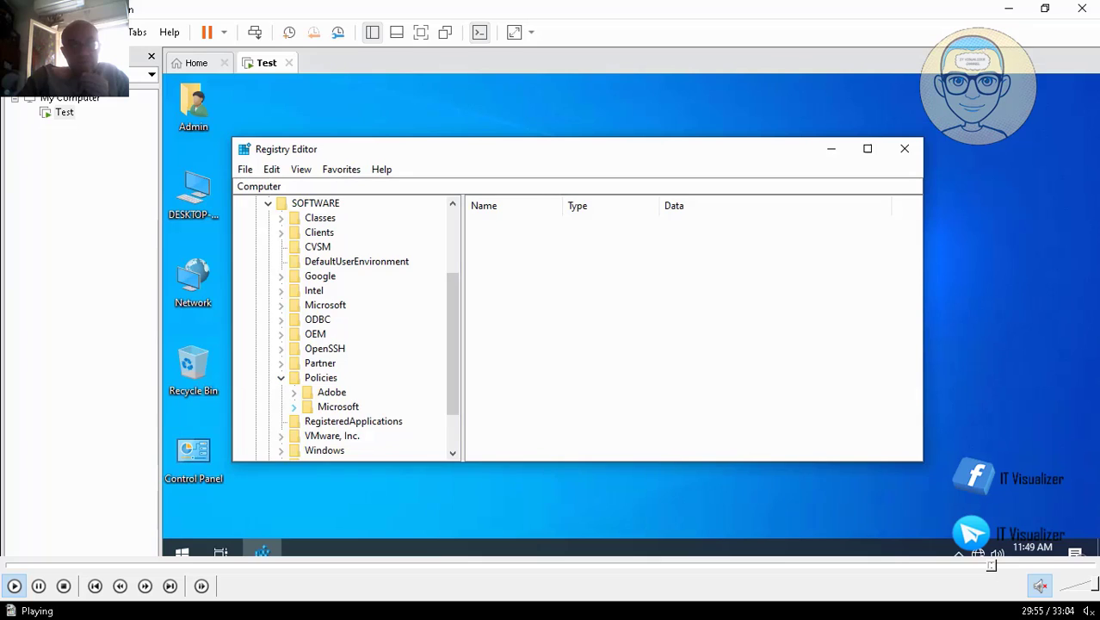
{"action": "left_click", "coordinate": [294, 392]}
{"action": "left_click", "coordinate": [308, 407]}
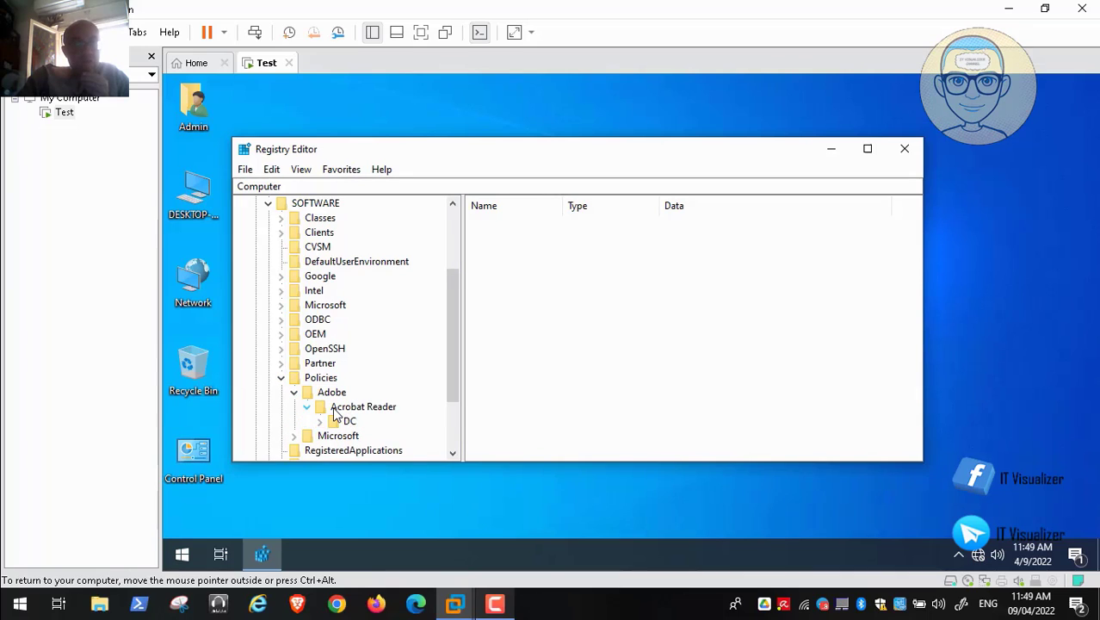
{"action": "double_click", "coordinate": [344, 422]}
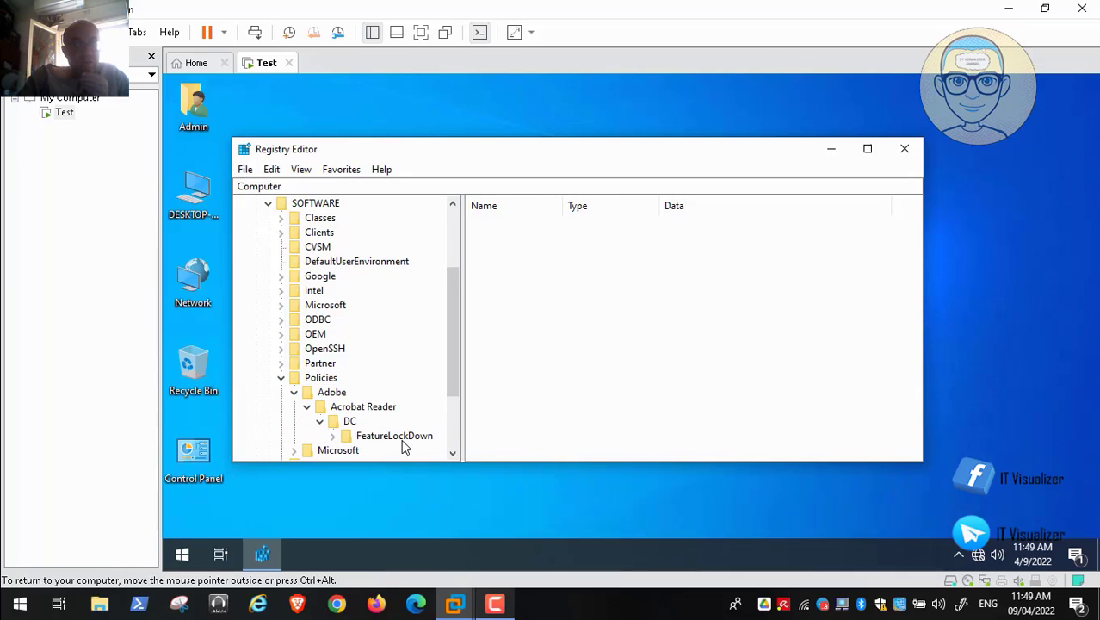
{"action": "left_click", "coordinate": [455, 445]}
{"action": "double_click", "coordinate": [395, 337]}
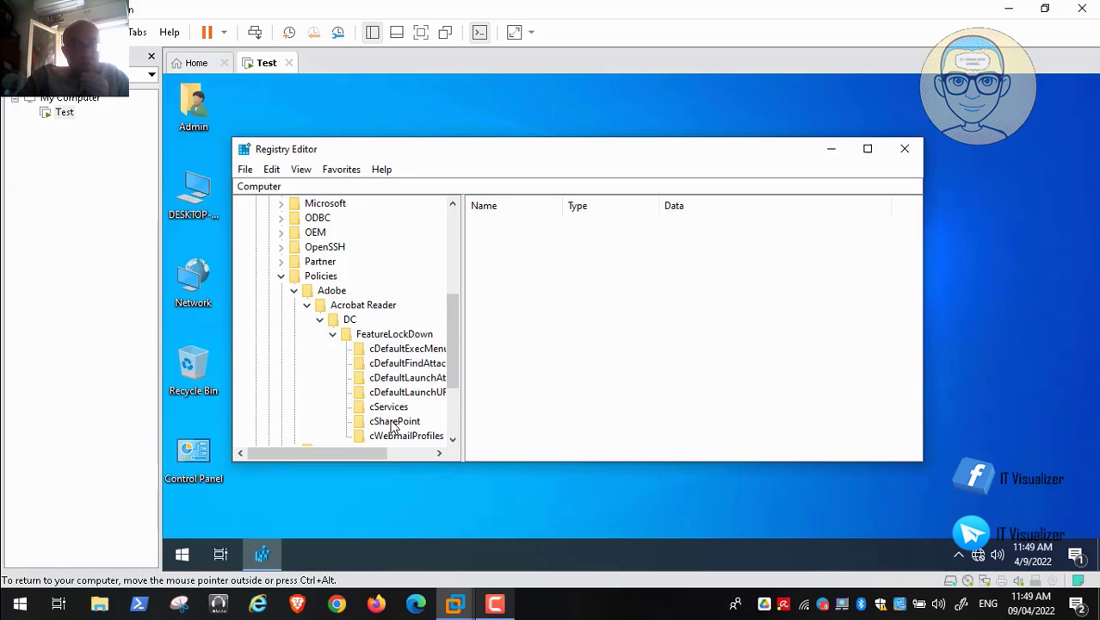
{"action": "left_click_drag", "start_coordinate": [463, 378], "coordinate": [514, 379]}
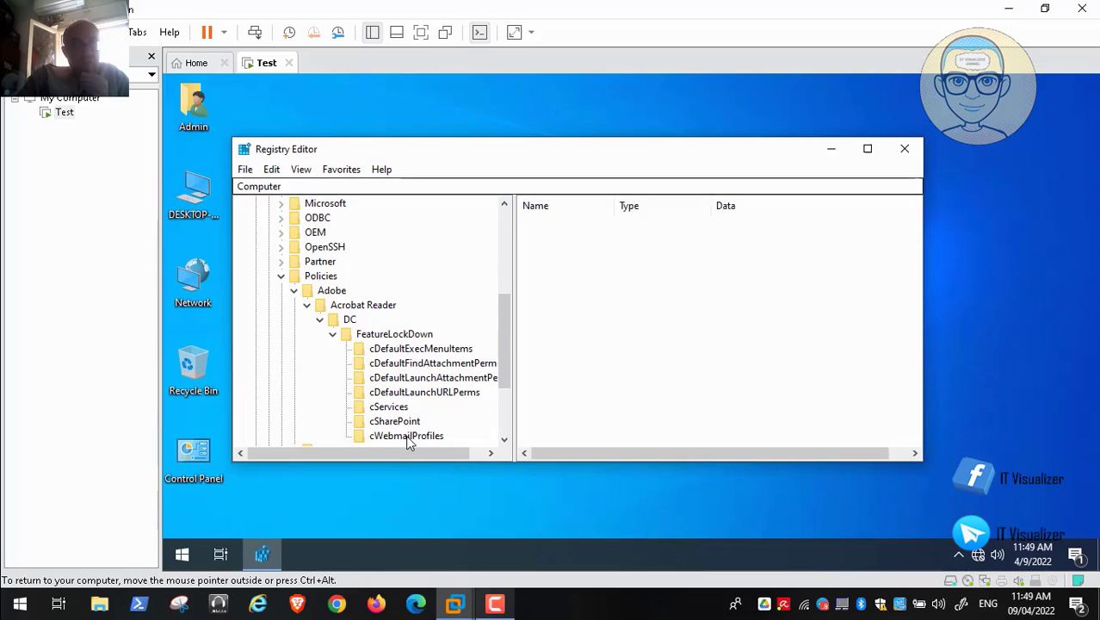
{"action": "key", "text": "super+Up"}
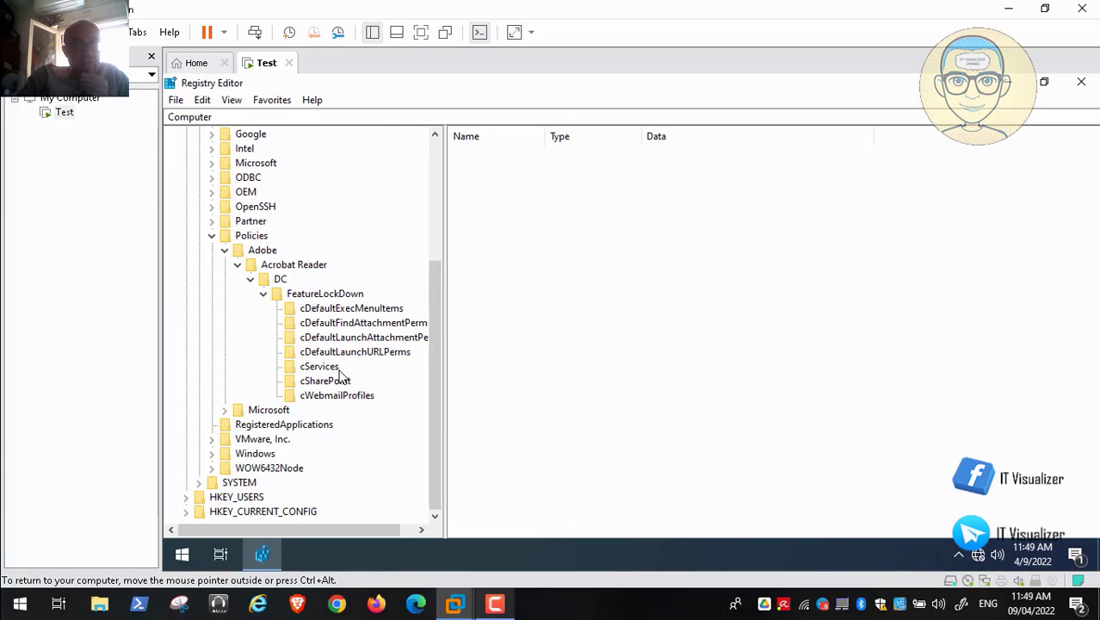
Examine the policy values under FeatureLockDown's cWebmailProfiles, cSharePoint and cServices keys, widening the Name column to read full value names.
{"action": "left_click", "coordinate": [343, 401]}
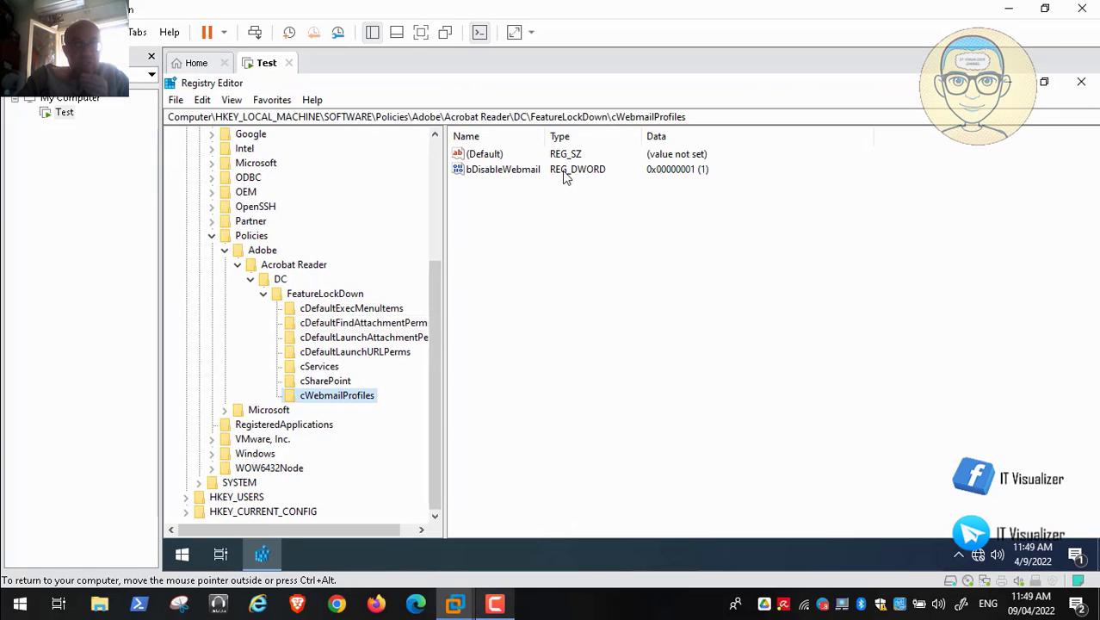
{"action": "left_click", "coordinate": [523, 169]}
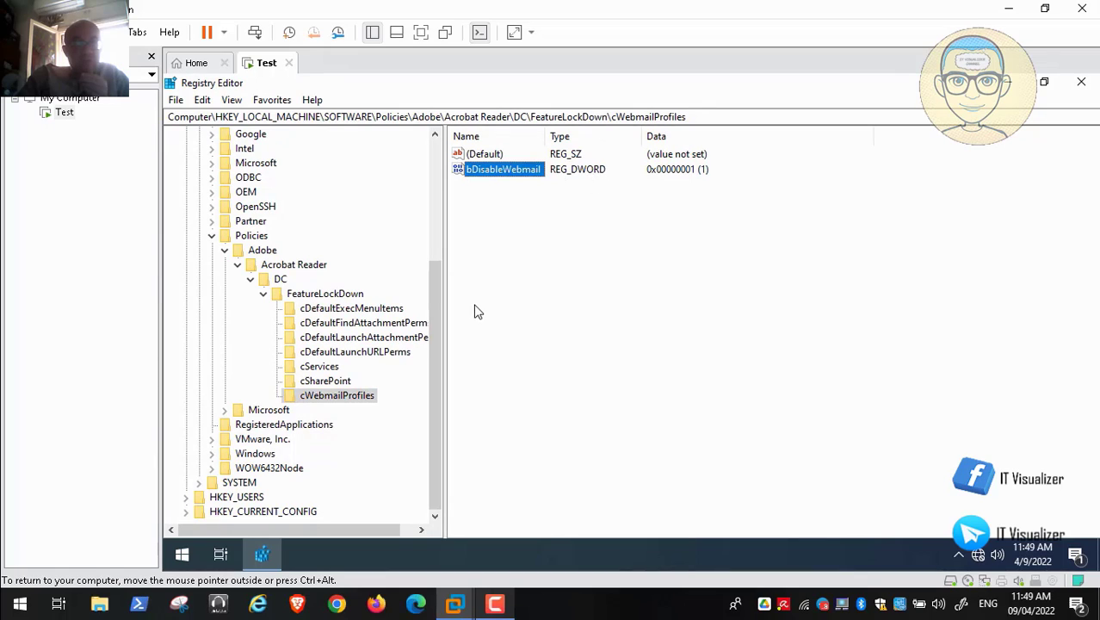
{"action": "left_click", "coordinate": [352, 379]}
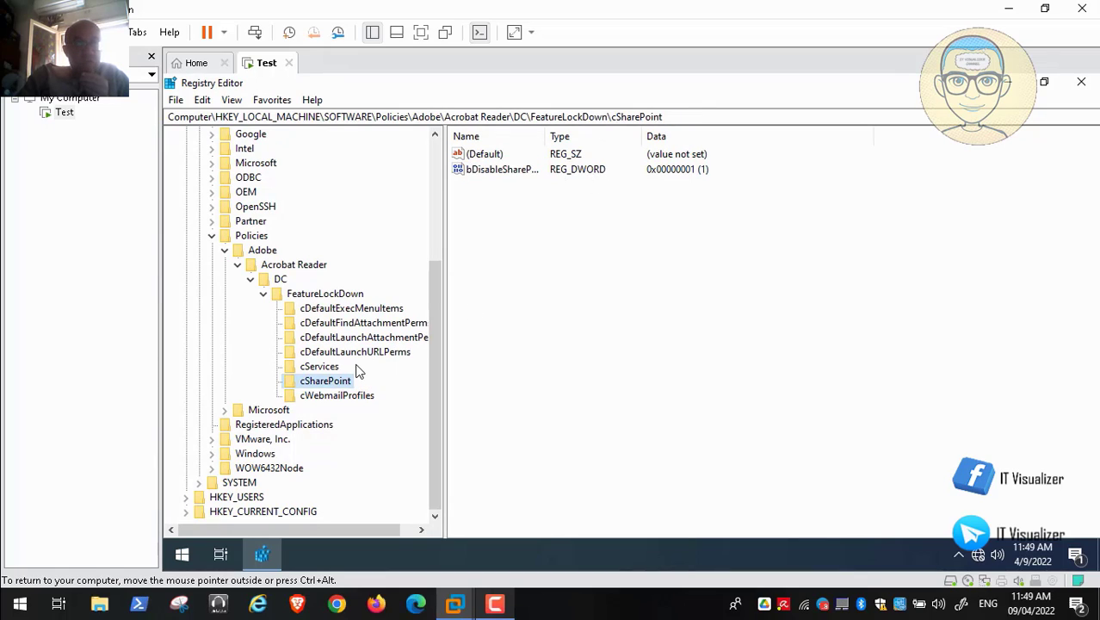
{"action": "left_click", "coordinate": [538, 177]}
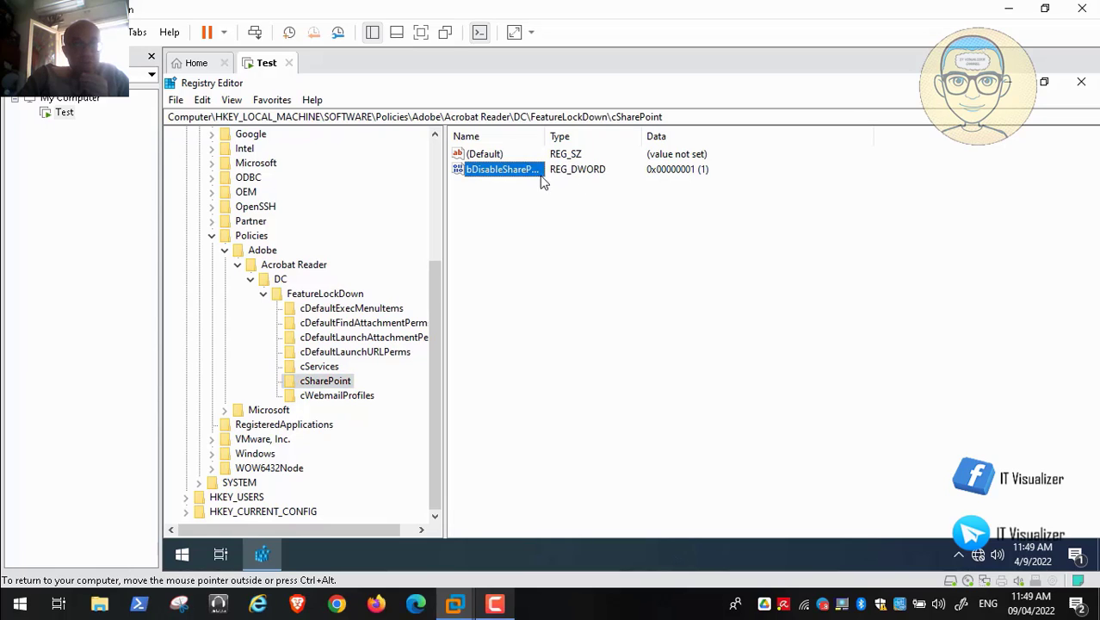
{"action": "left_click_drag", "start_coordinate": [544, 136], "coordinate": [623, 136]}
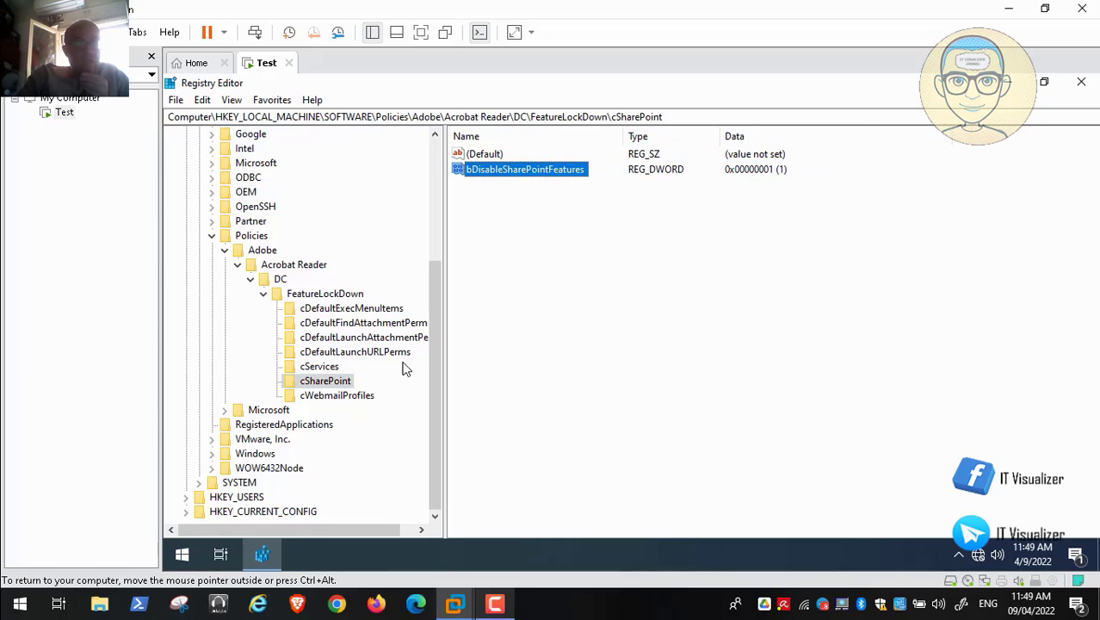
{"action": "left_click", "coordinate": [320, 366]}
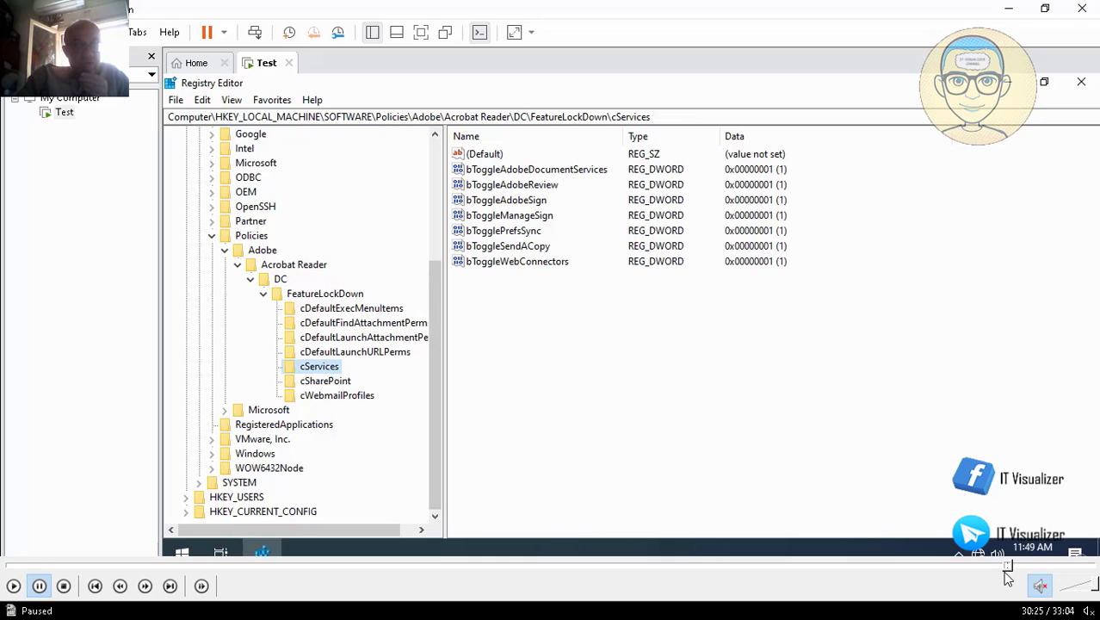
{"action": "left_click", "coordinate": [1020, 567]}
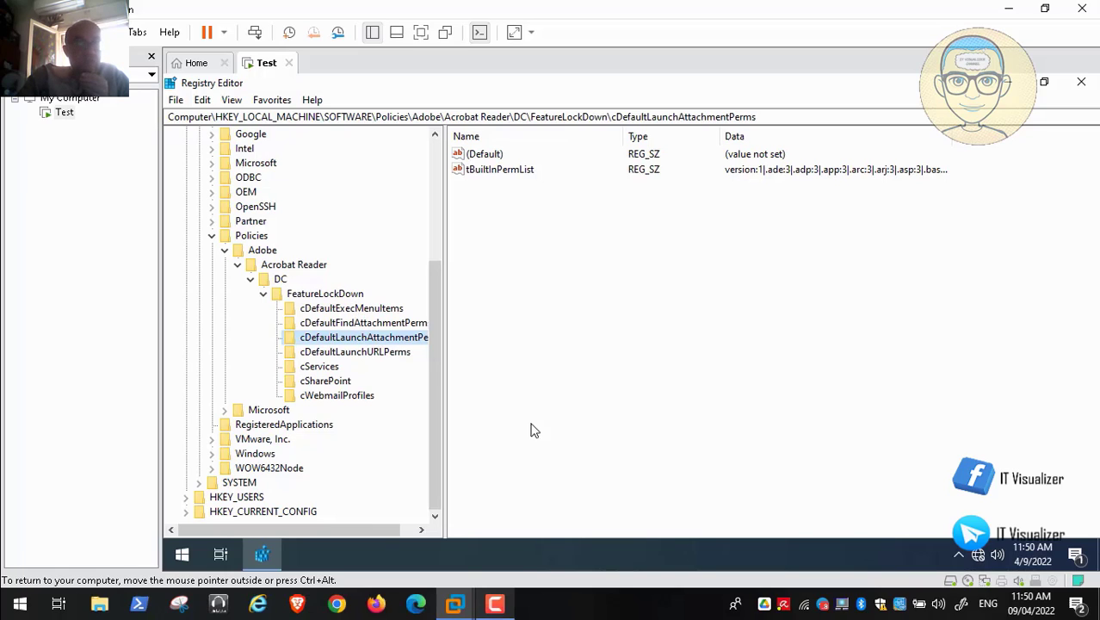
Pause the Video160.mp4 recording, skip ahead through the remaining Acrobat Reader preferences footage to 32:50 and close the video player.
{"action": "key", "text": "space"}
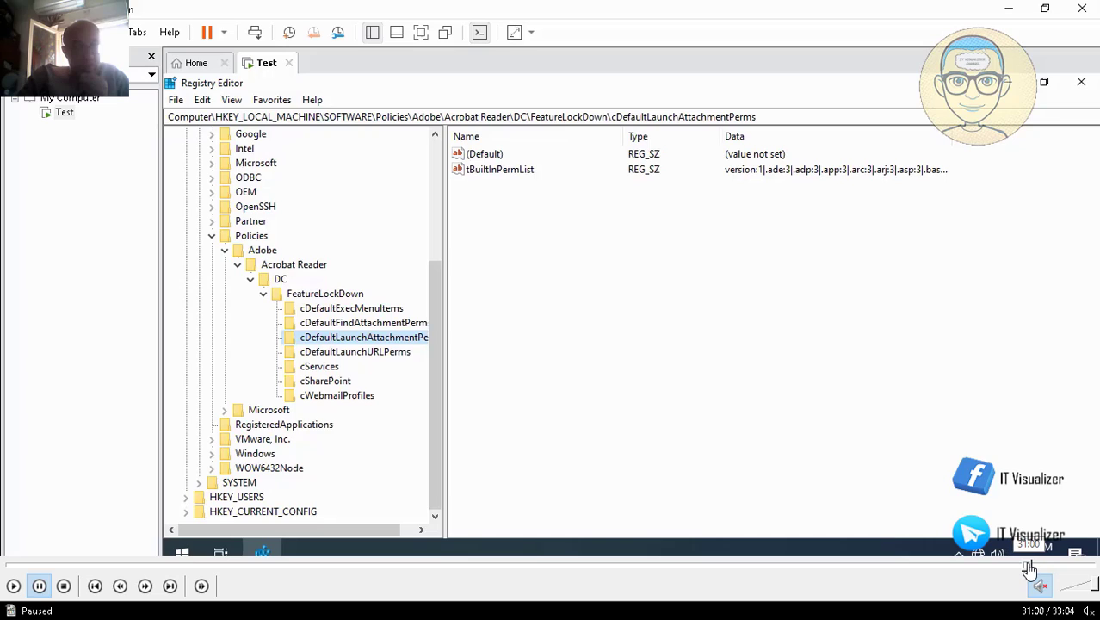
{"action": "left_click", "coordinate": [1039, 566]}
{"action": "left_click", "coordinate": [1044, 566]}
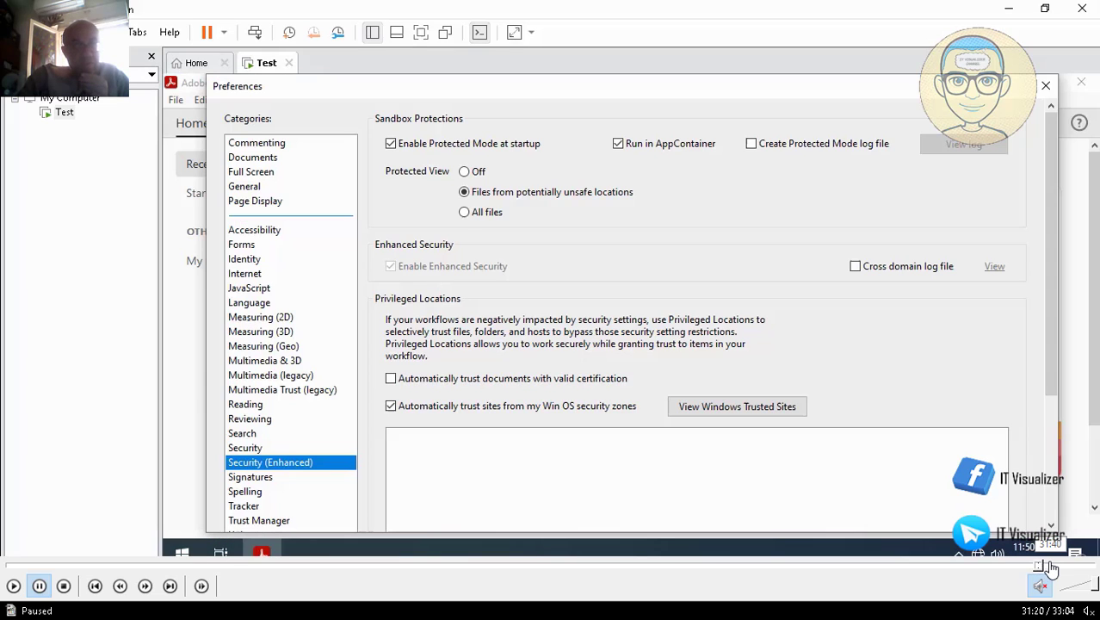
{"action": "left_click", "coordinate": [1050, 566]}
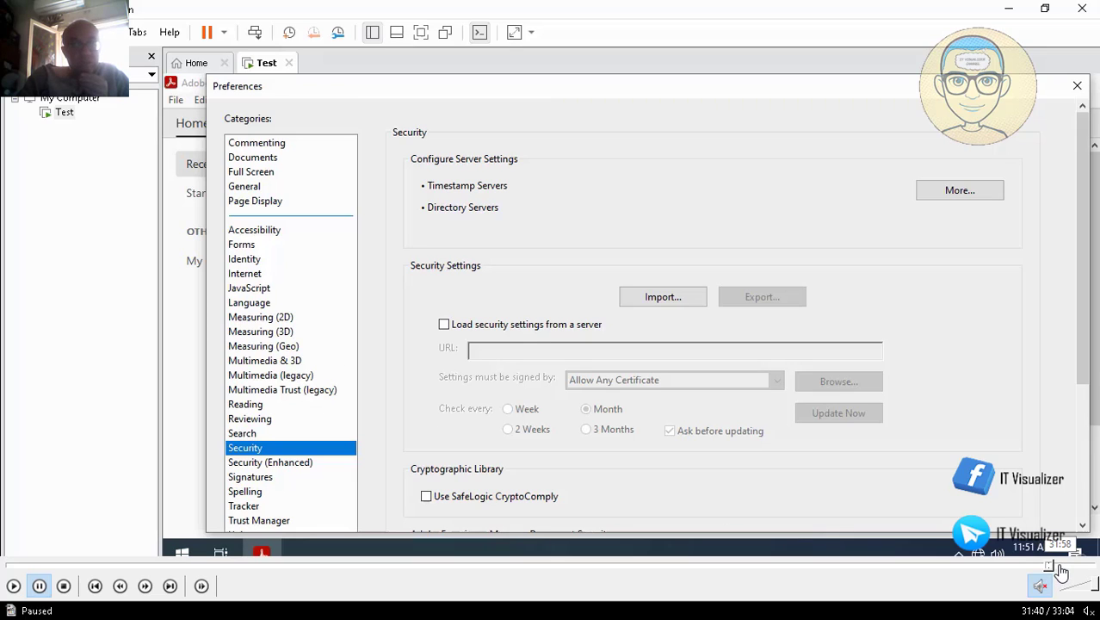
{"action": "left_click", "coordinate": [1062, 568]}
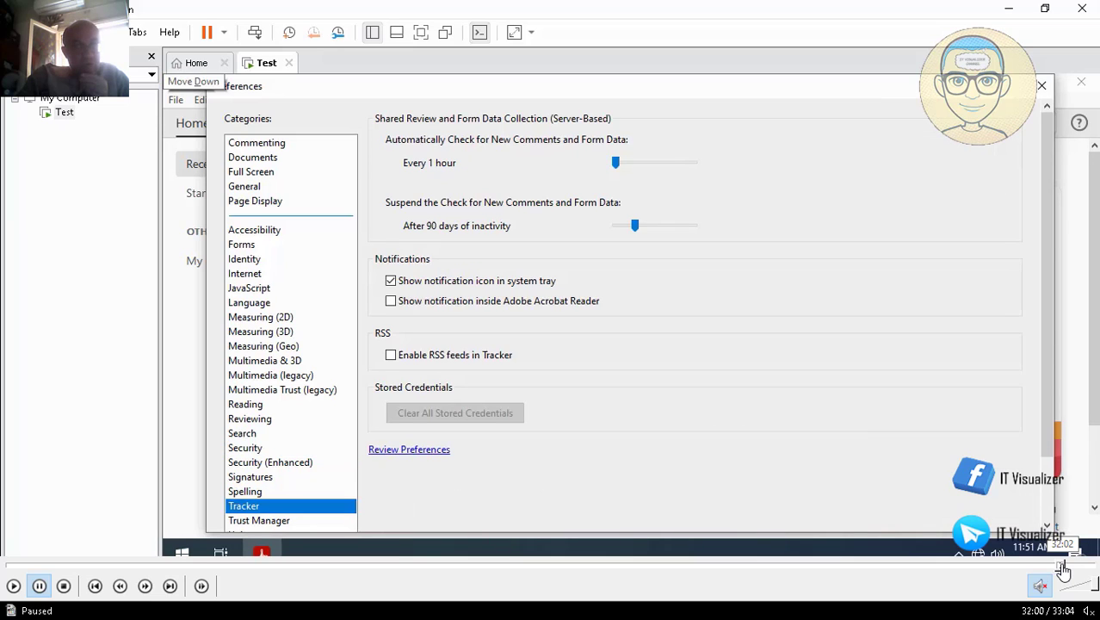
{"action": "left_click", "coordinate": [1075, 567]}
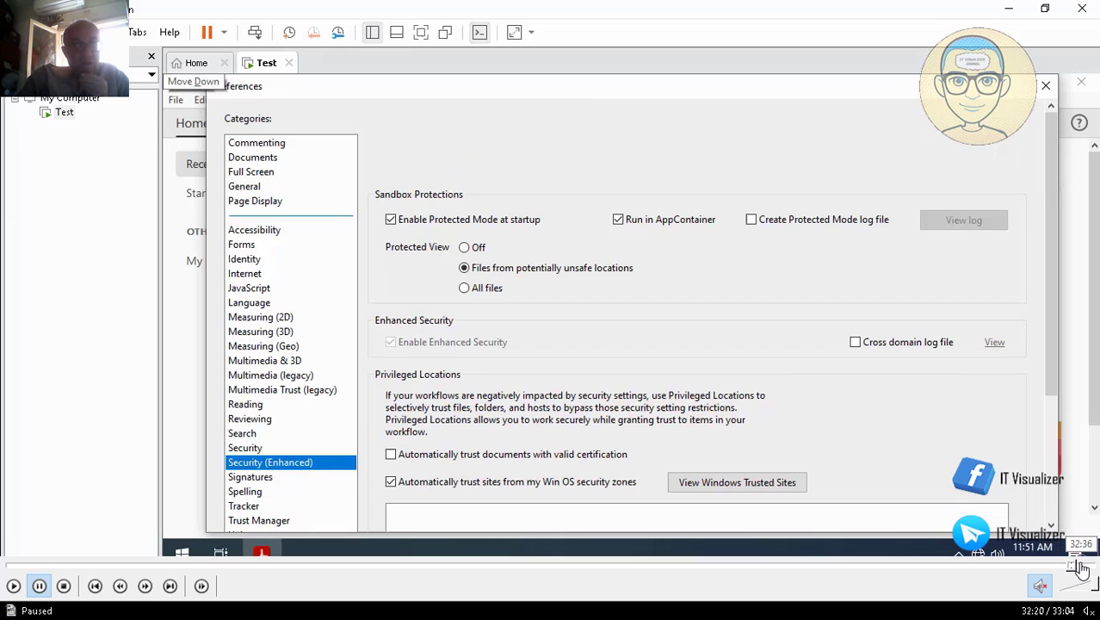
{"action": "left_click", "coordinate": [1080, 568]}
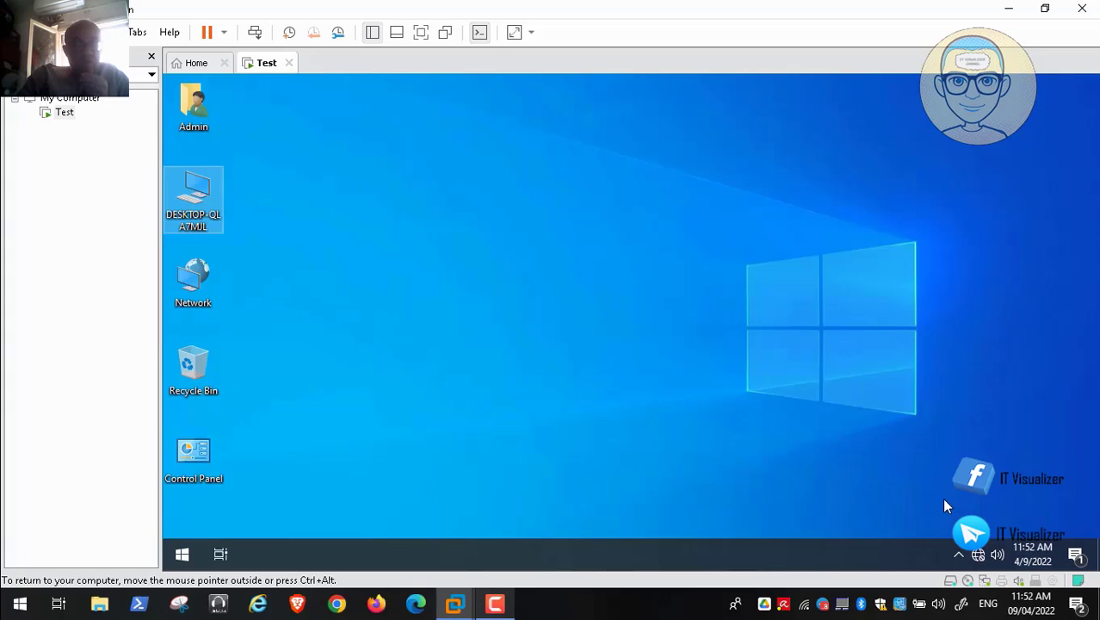
{"action": "mouse_move", "coordinate": [1092, 582]}
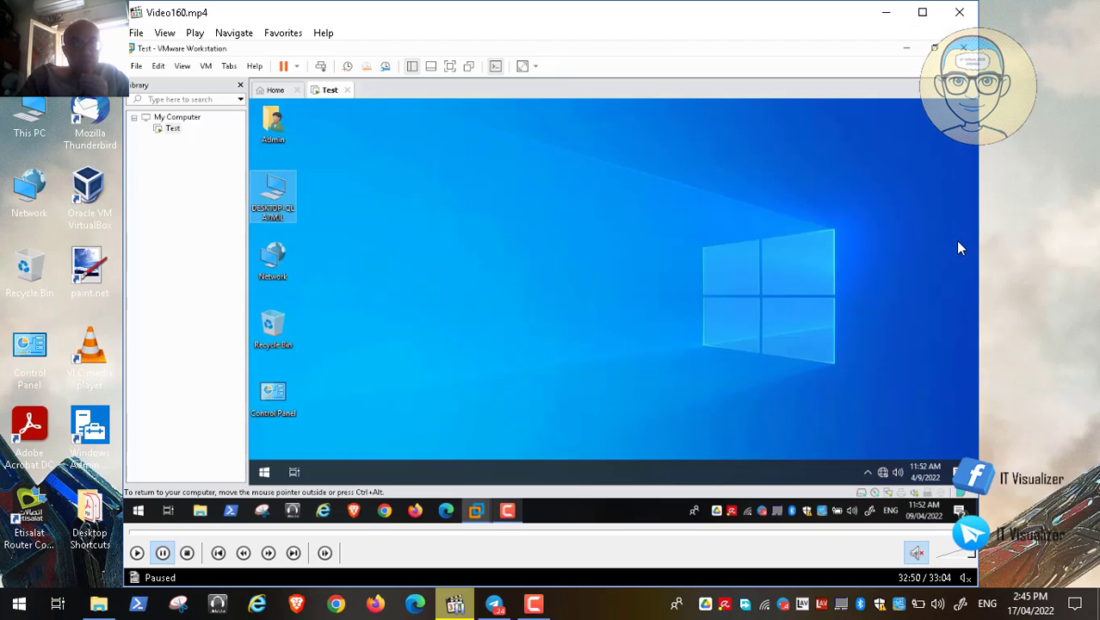
{"action": "left_click", "coordinate": [959, 12]}
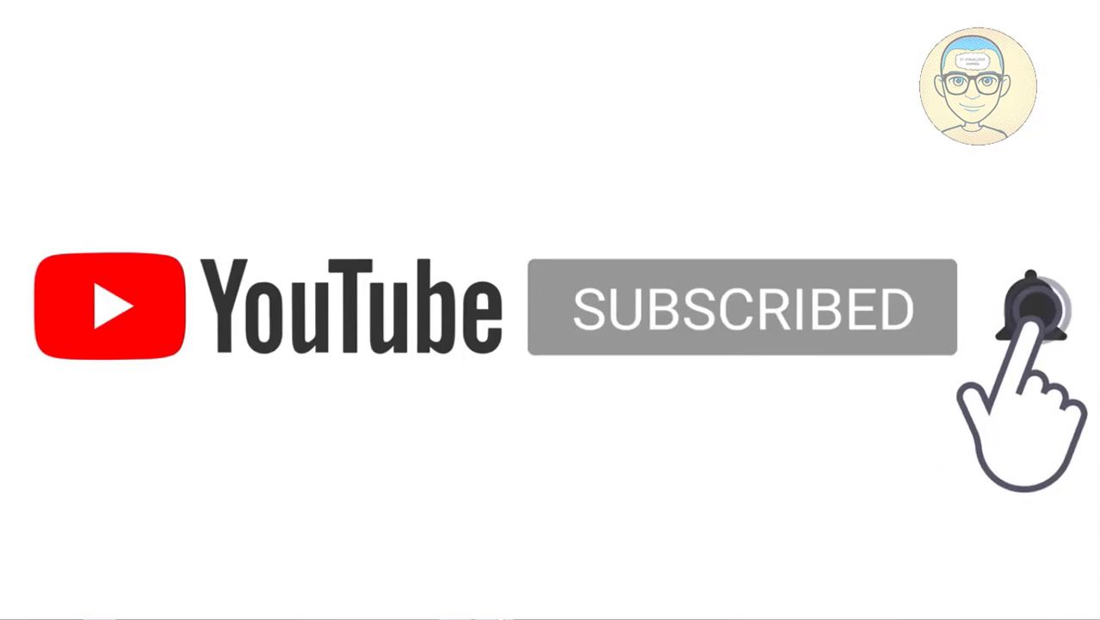